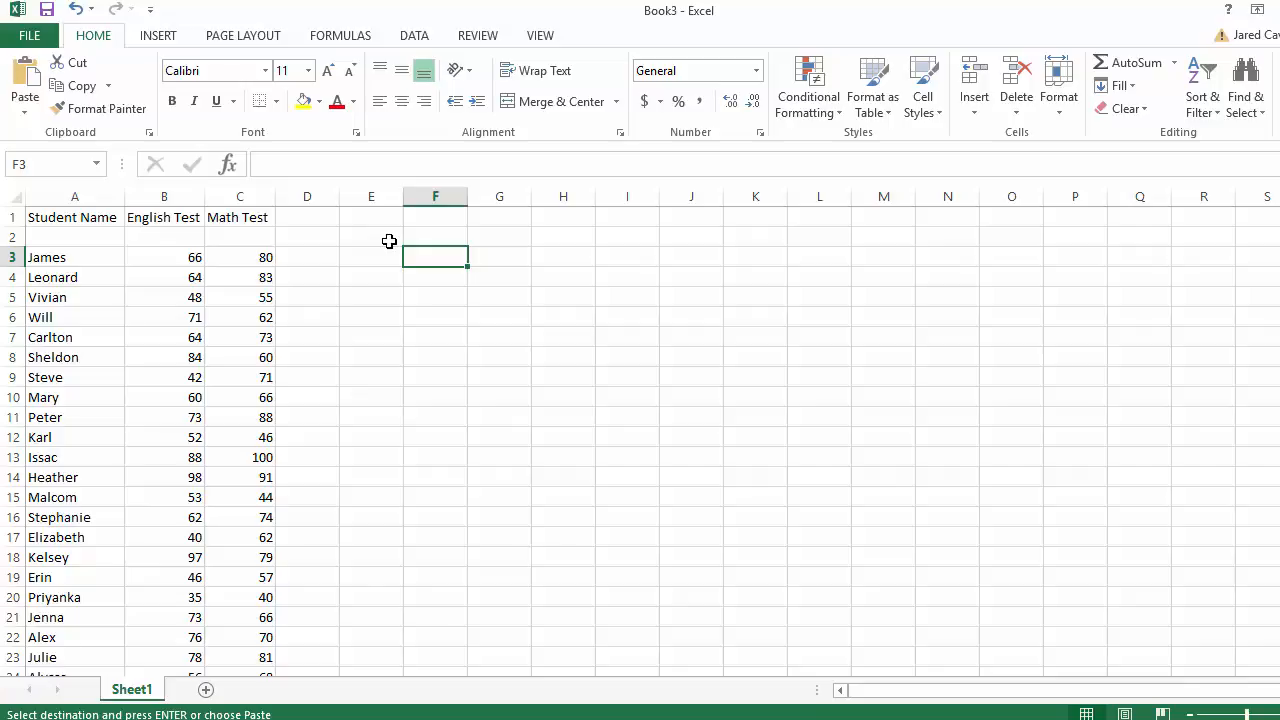
- Point out cells E2 and F2 beside the score table as spots for new headings
click(366, 253)
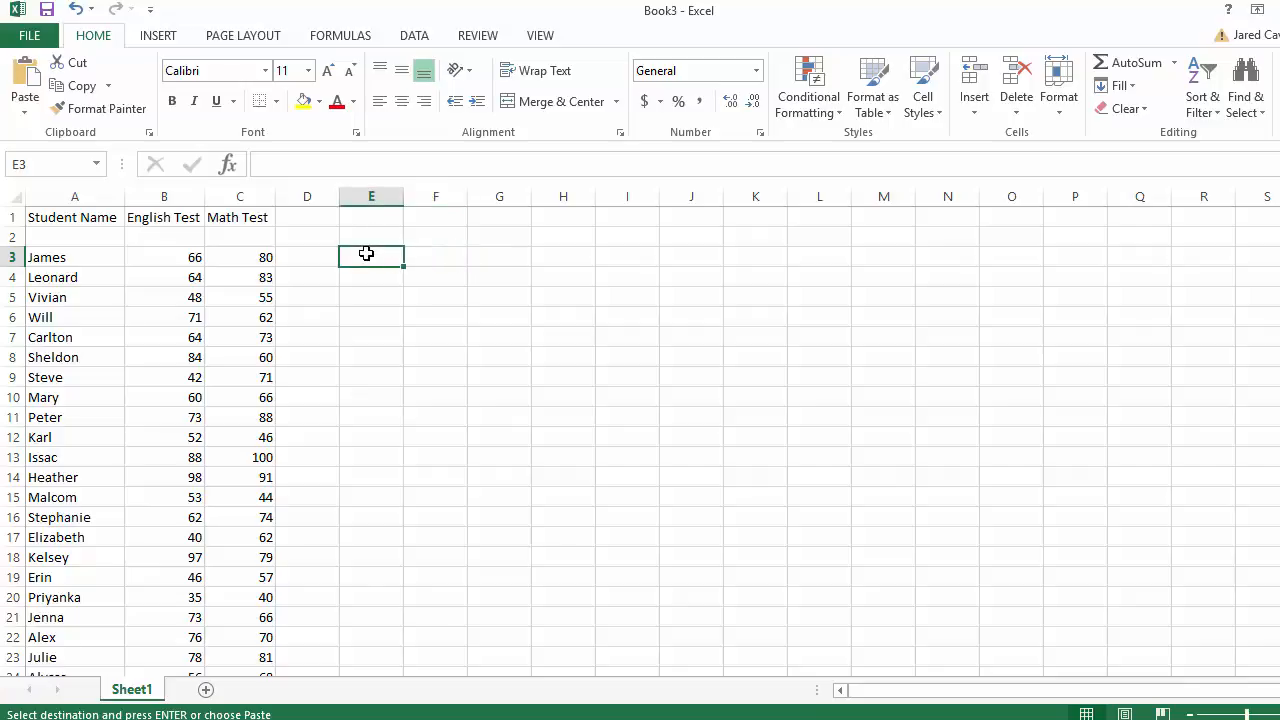
click(373, 237)
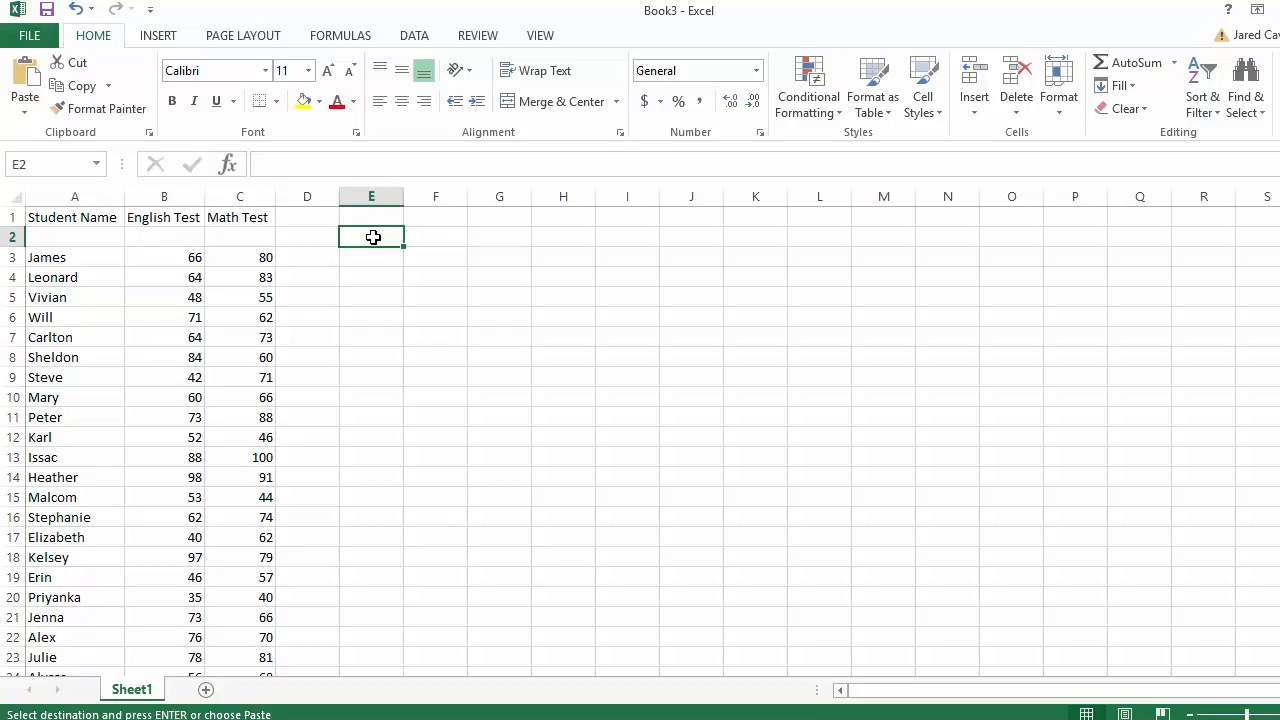
click(386, 263)
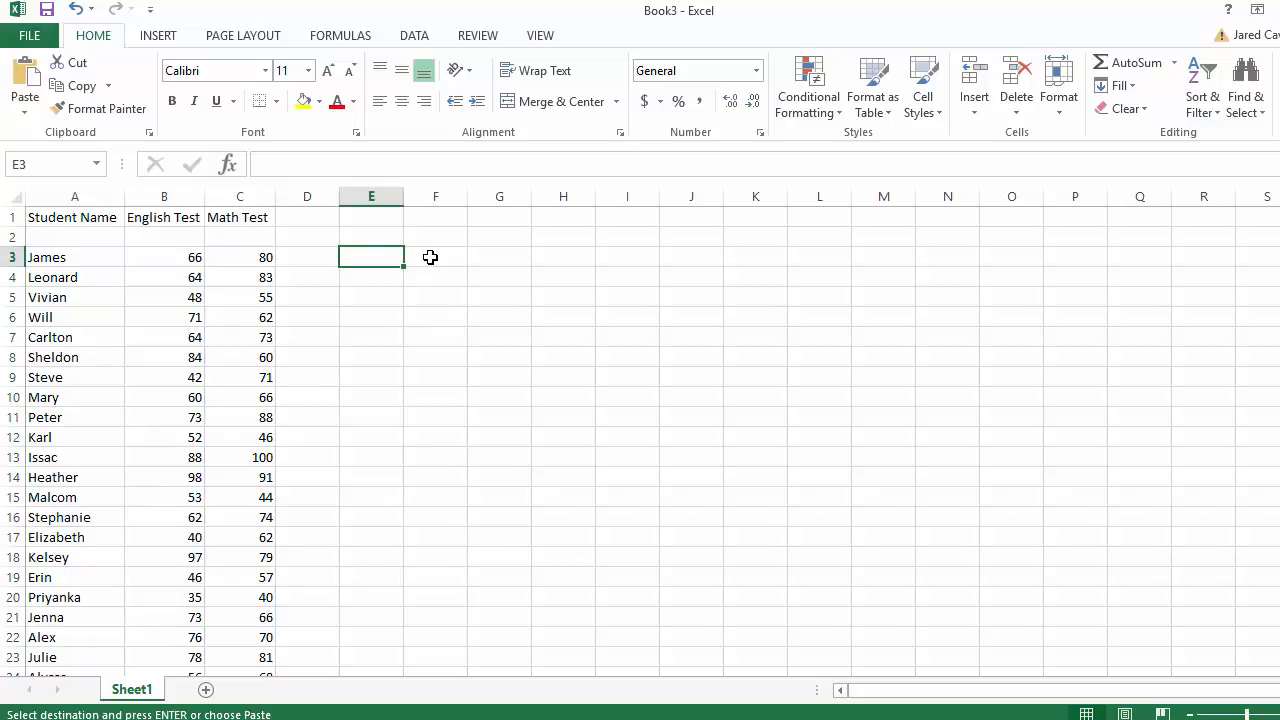
click(374, 233)
click(431, 277)
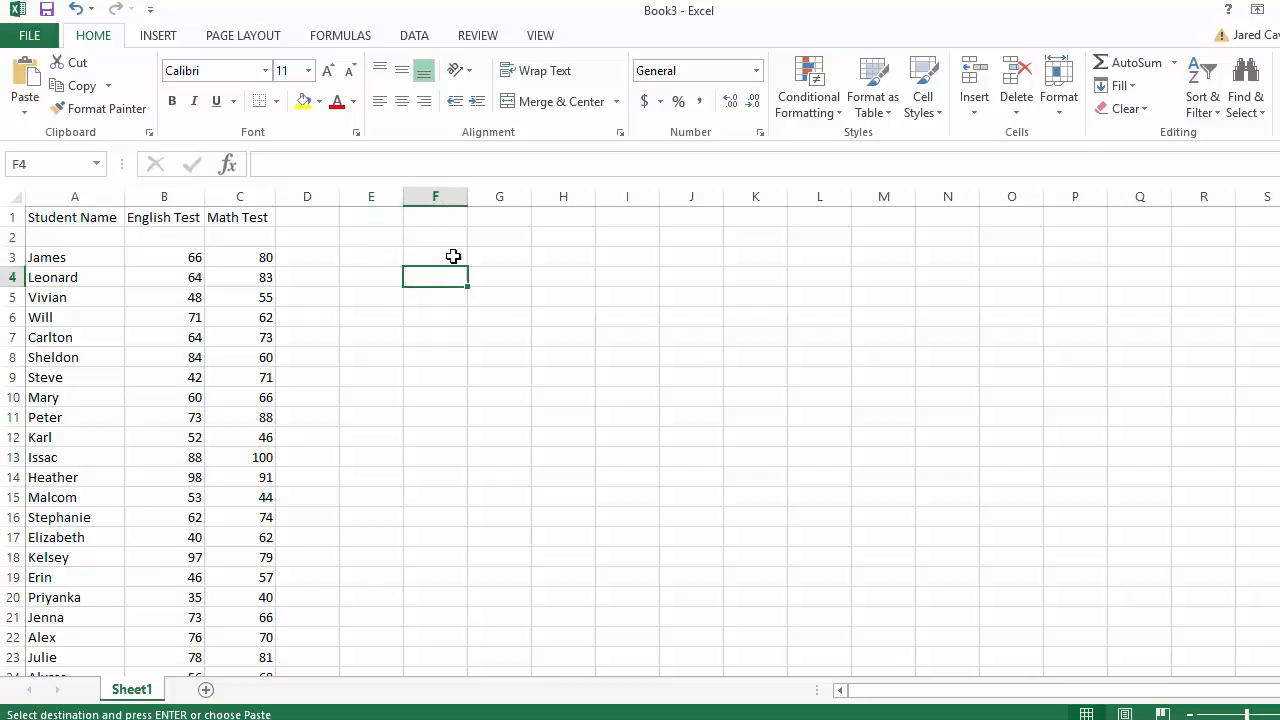
click(447, 240)
click(387, 238)
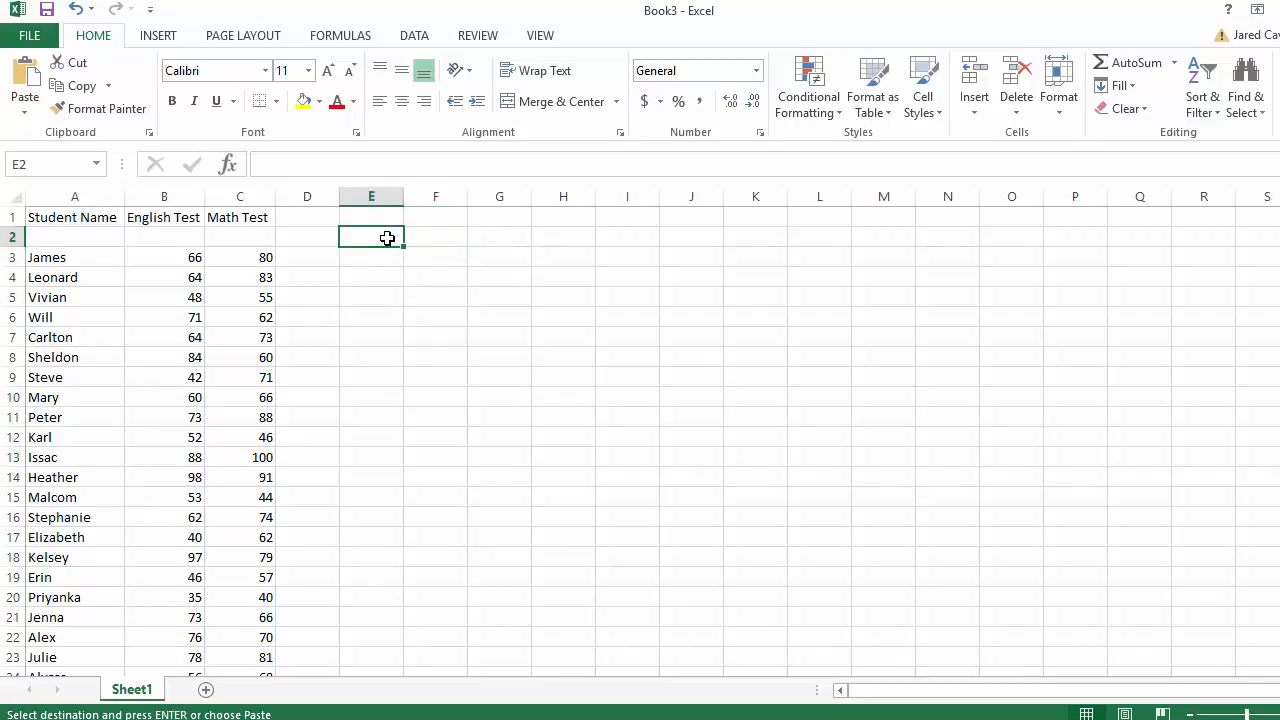
click(417, 237)
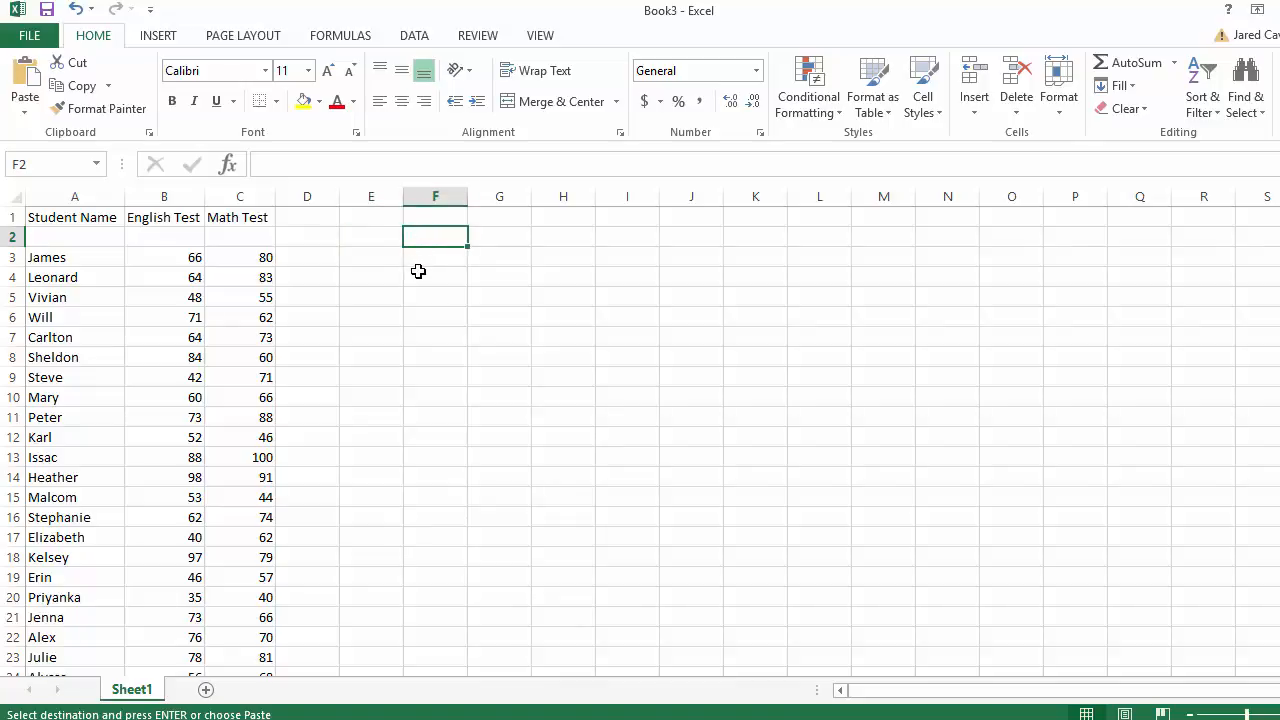
drag(417, 272, 418, 266)
click(374, 240)
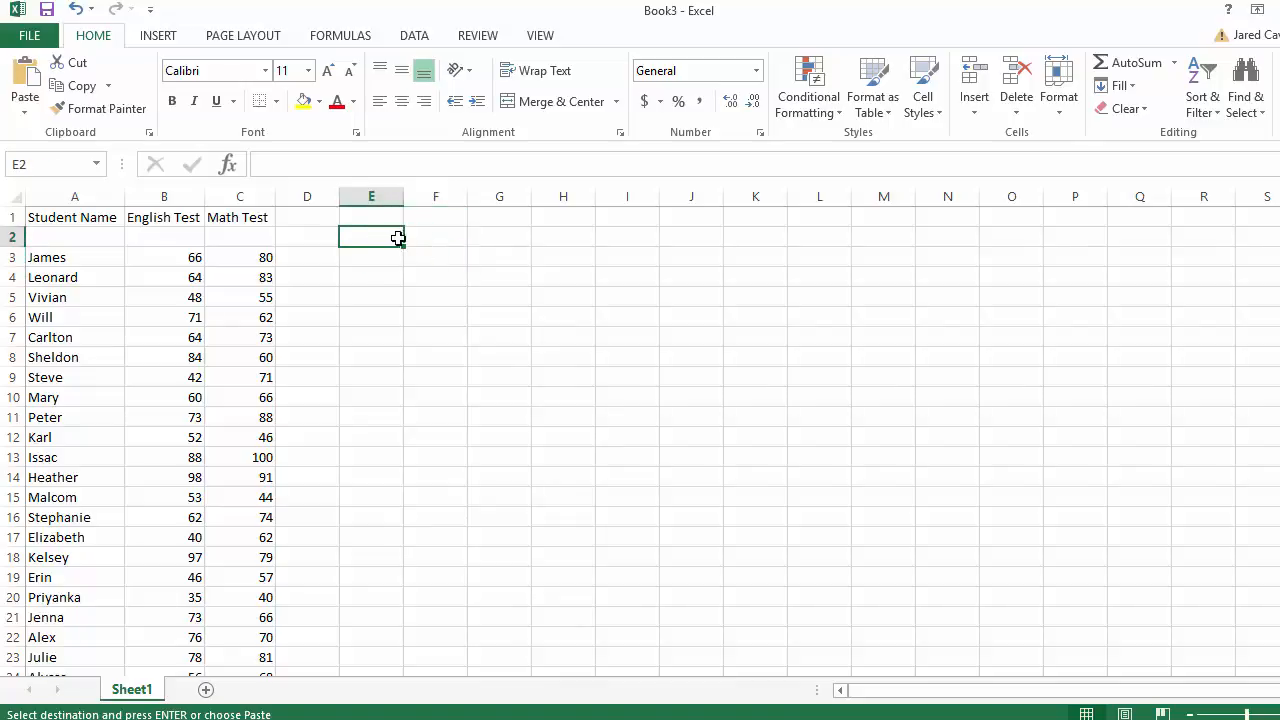
click(407, 237)
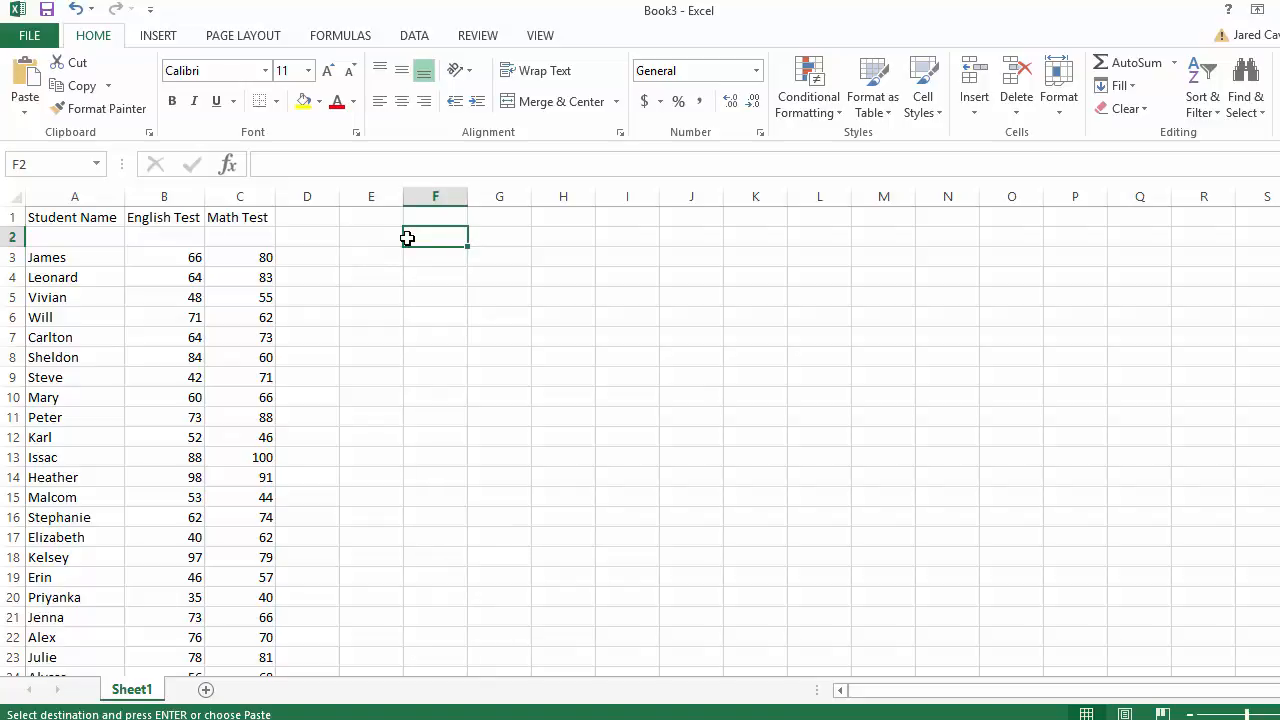
- Point out the English Test and Math Test scores and cell E3 where the bins will go
click(157, 258)
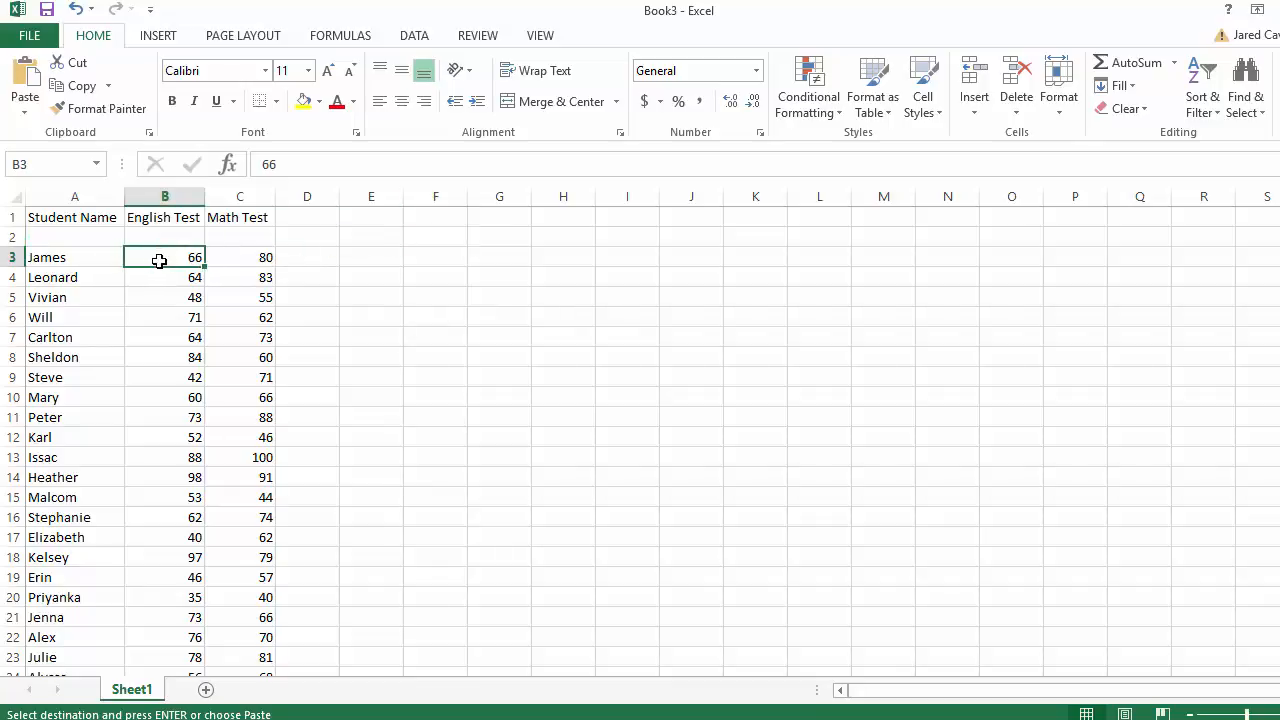
click(233, 260)
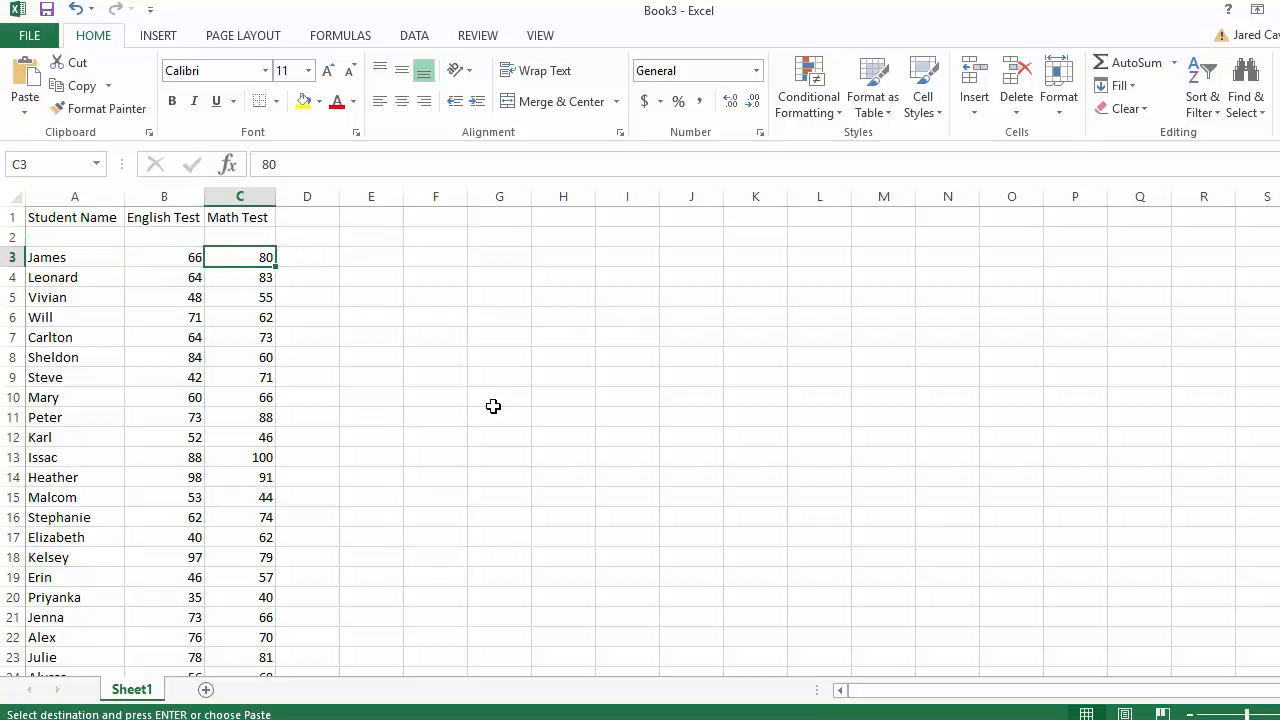
click(482, 333)
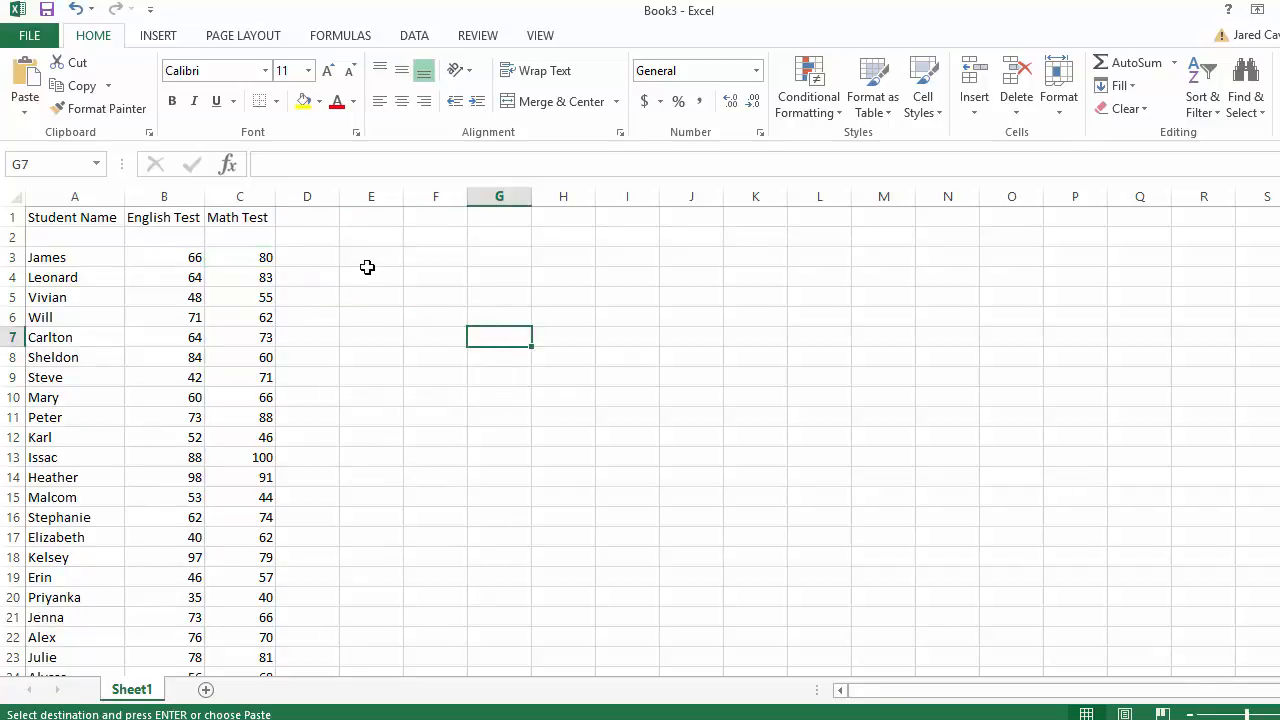
click(362, 262)
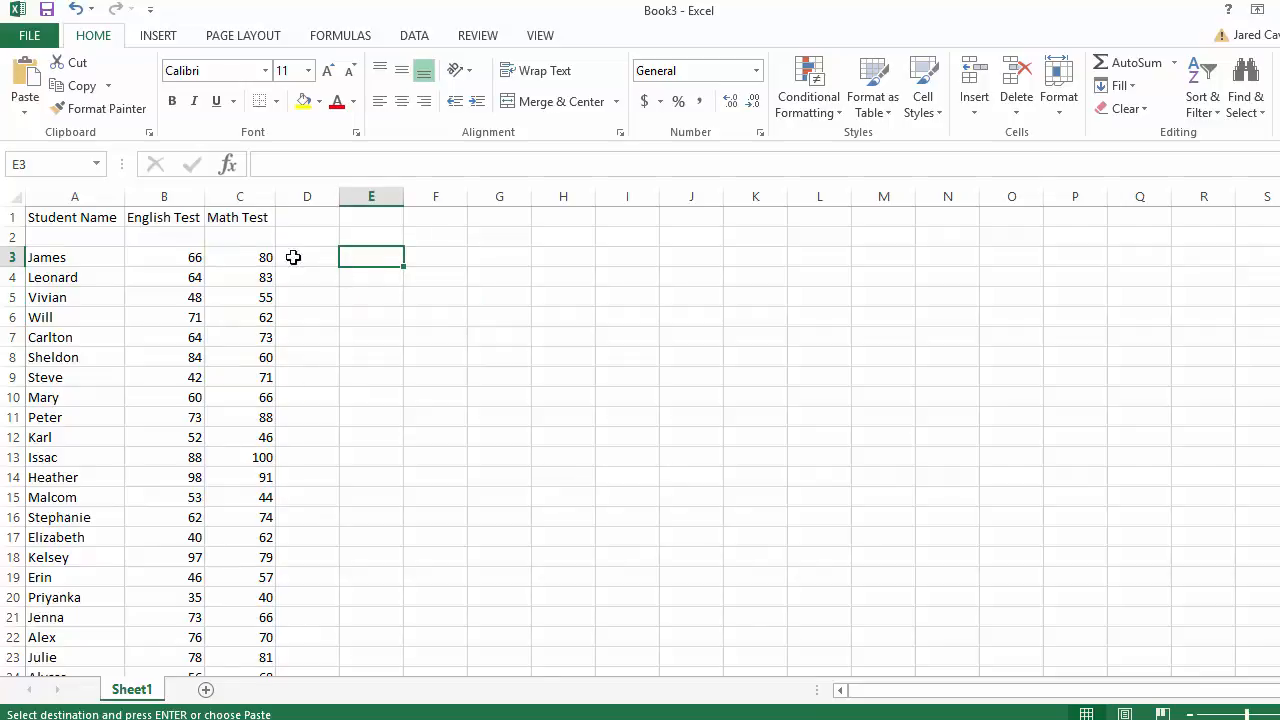
click(190, 236)
click(406, 307)
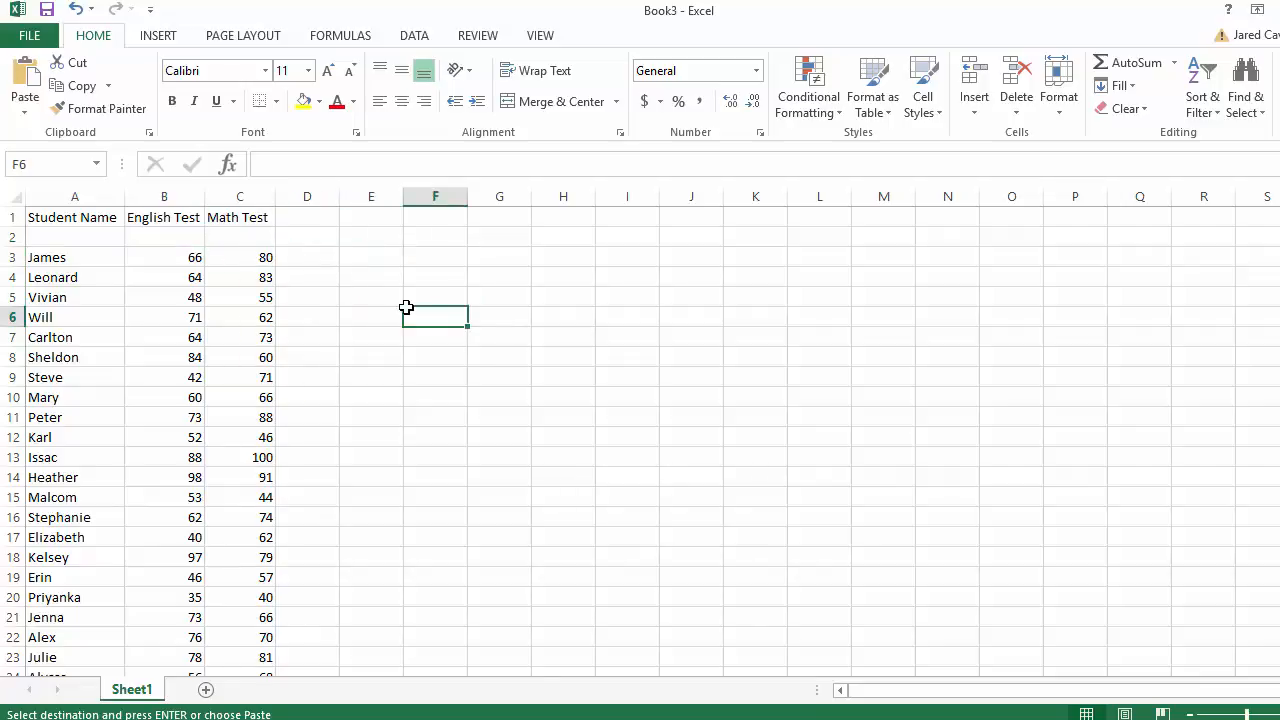
click(412, 271)
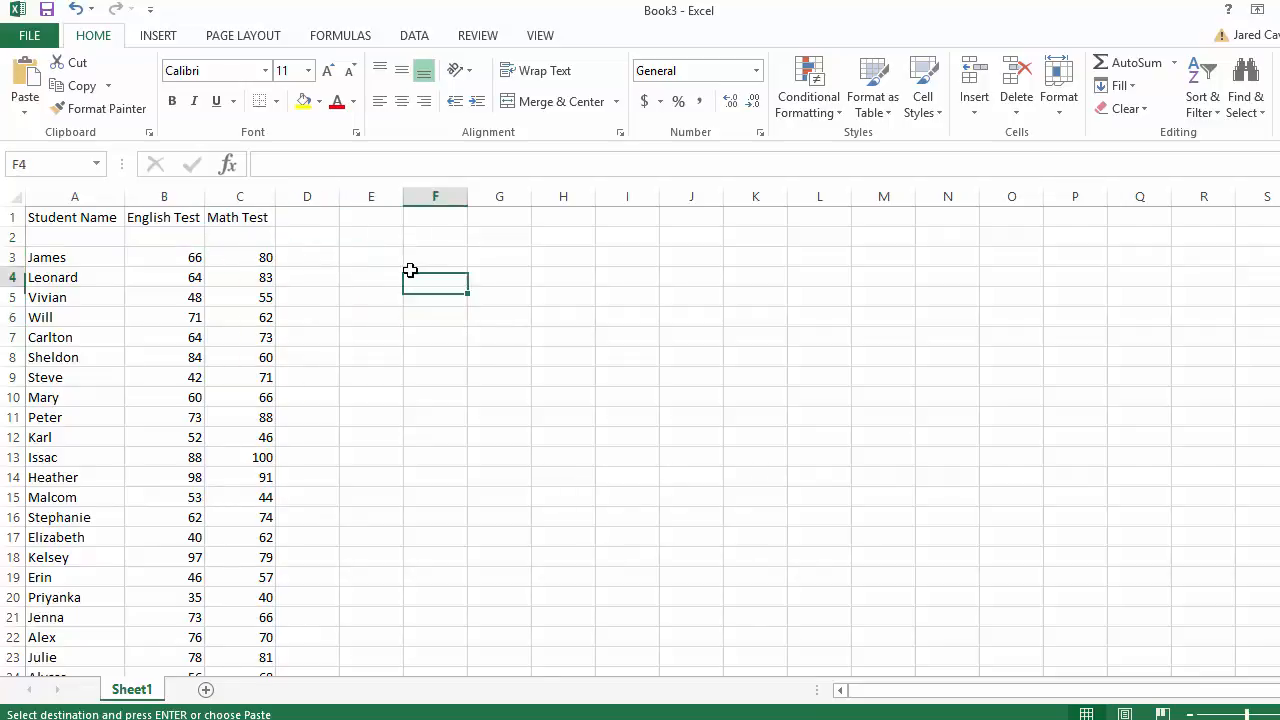
click(361, 247)
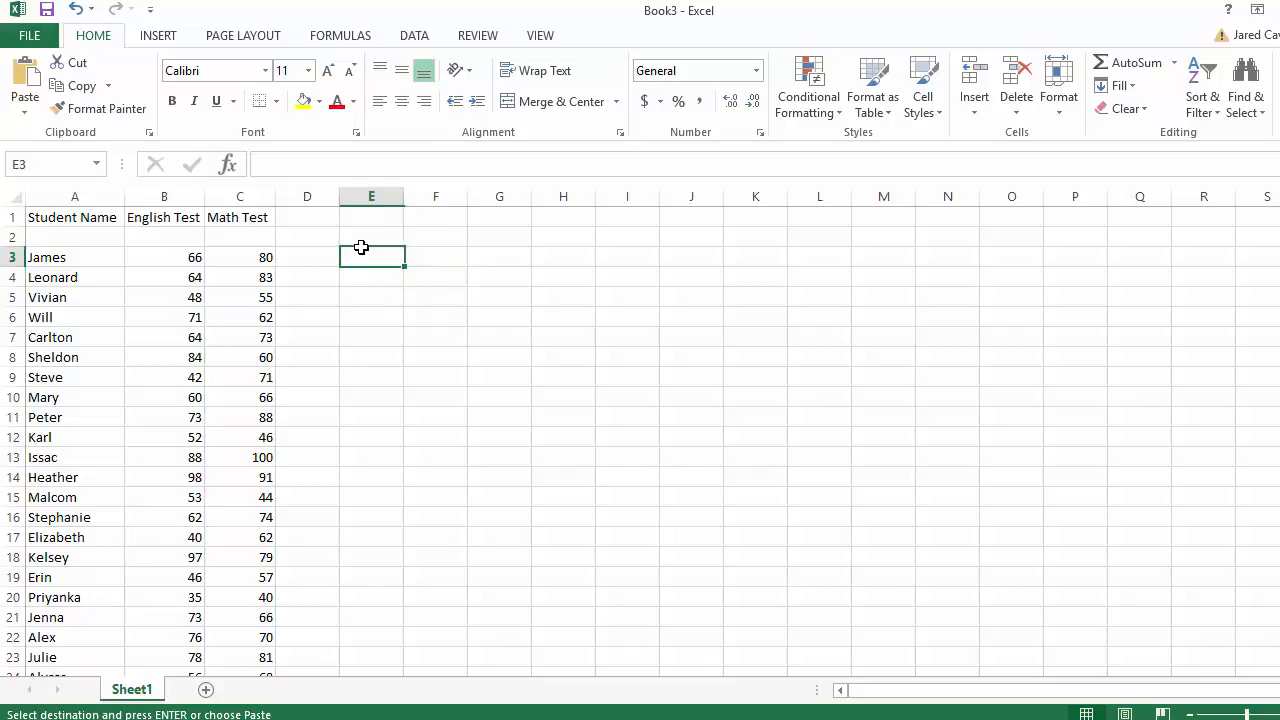
click(171, 233)
click(172, 216)
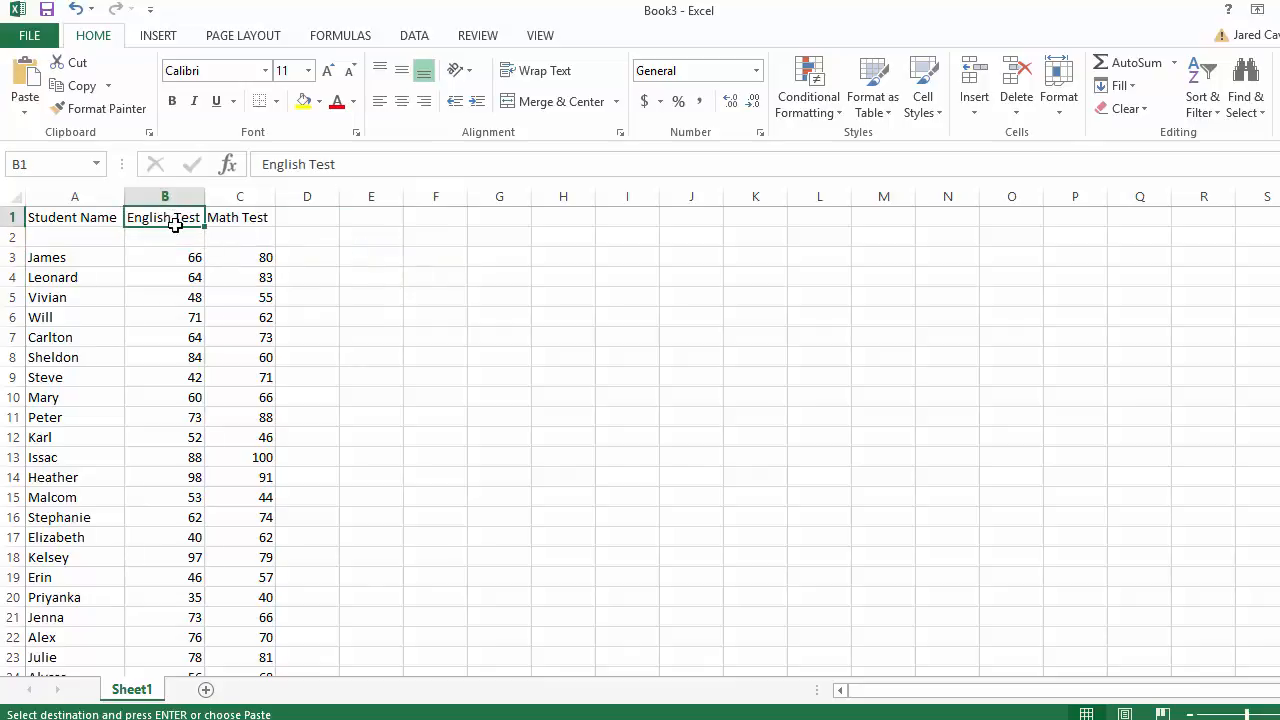
click(175, 271)
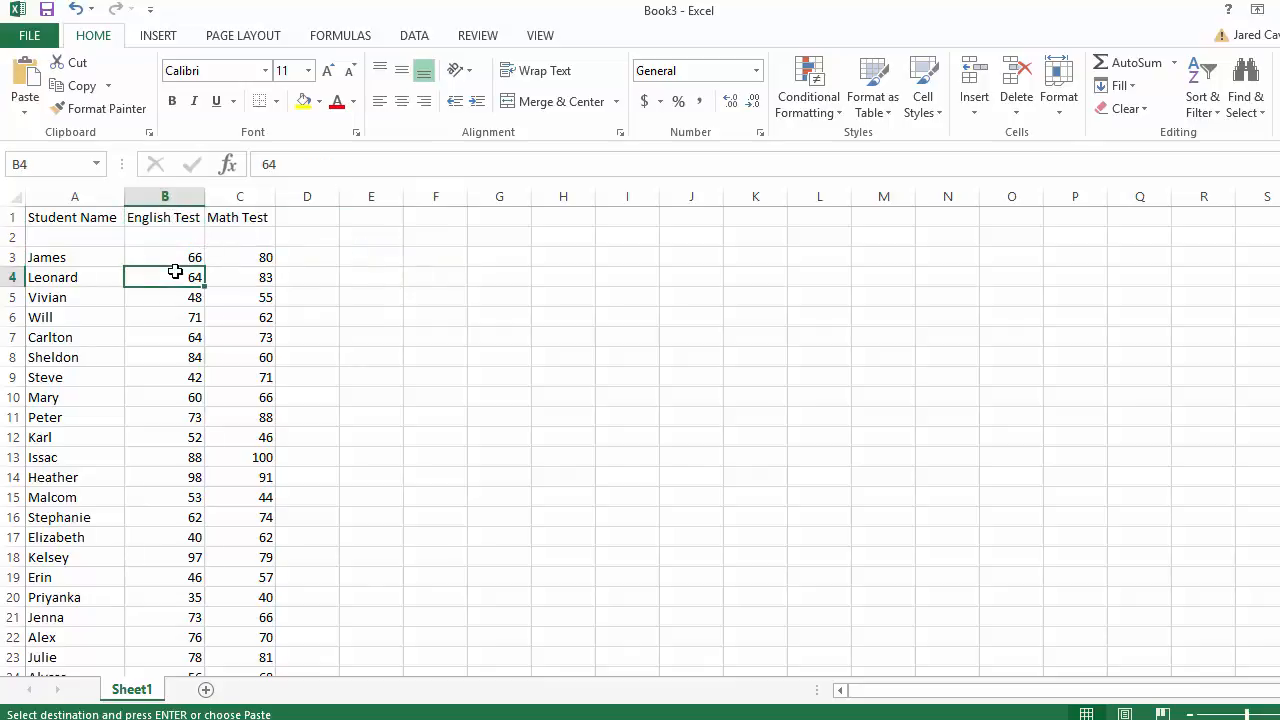
click(236, 236)
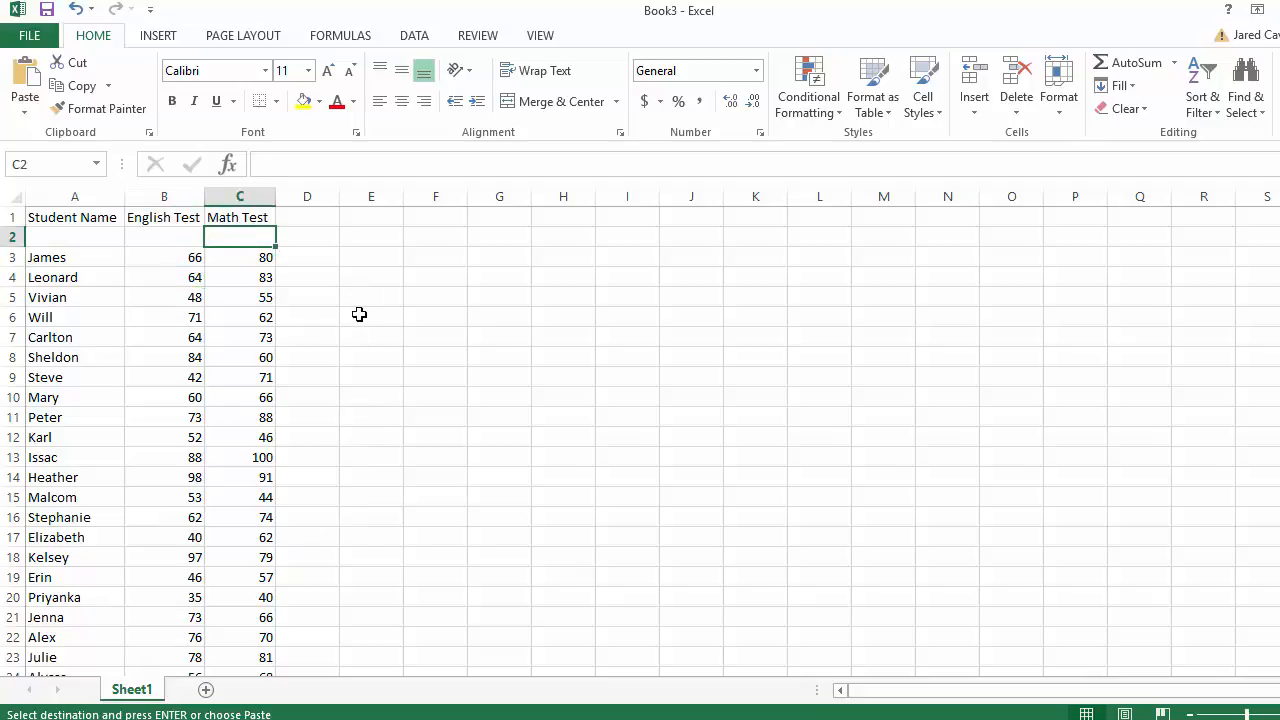
click(359, 314)
click(388, 256)
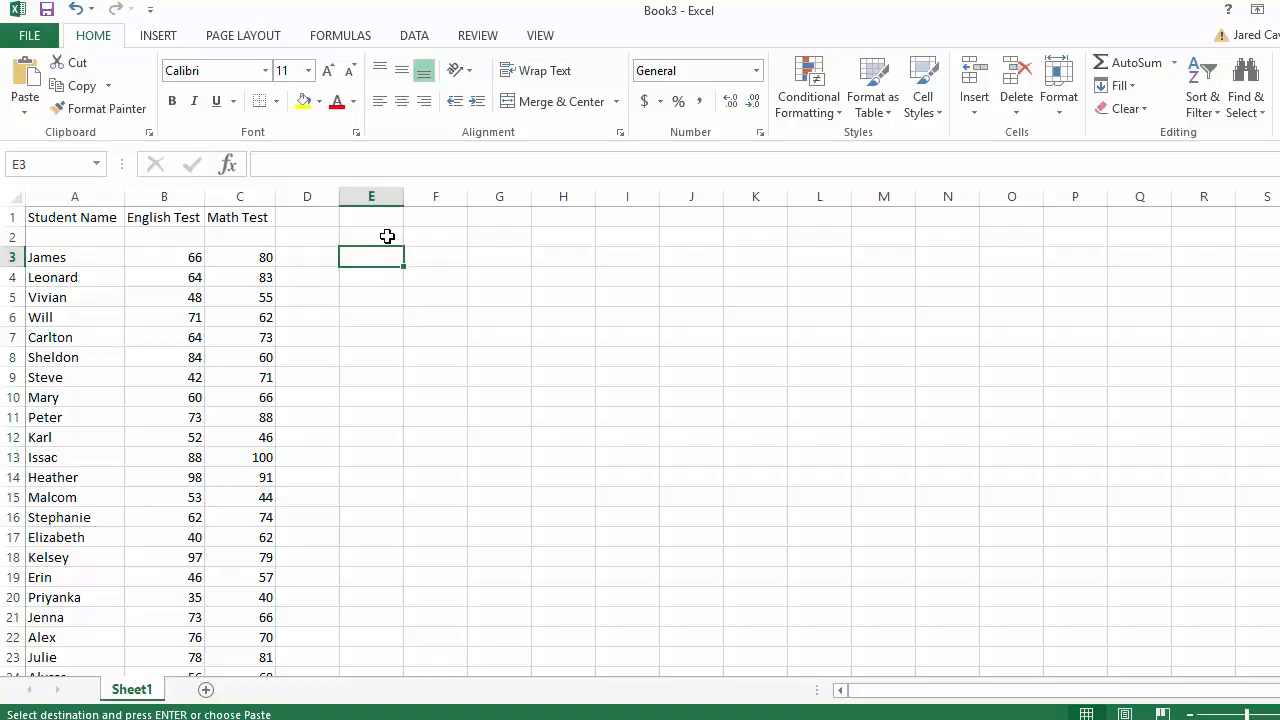
click(387, 236)
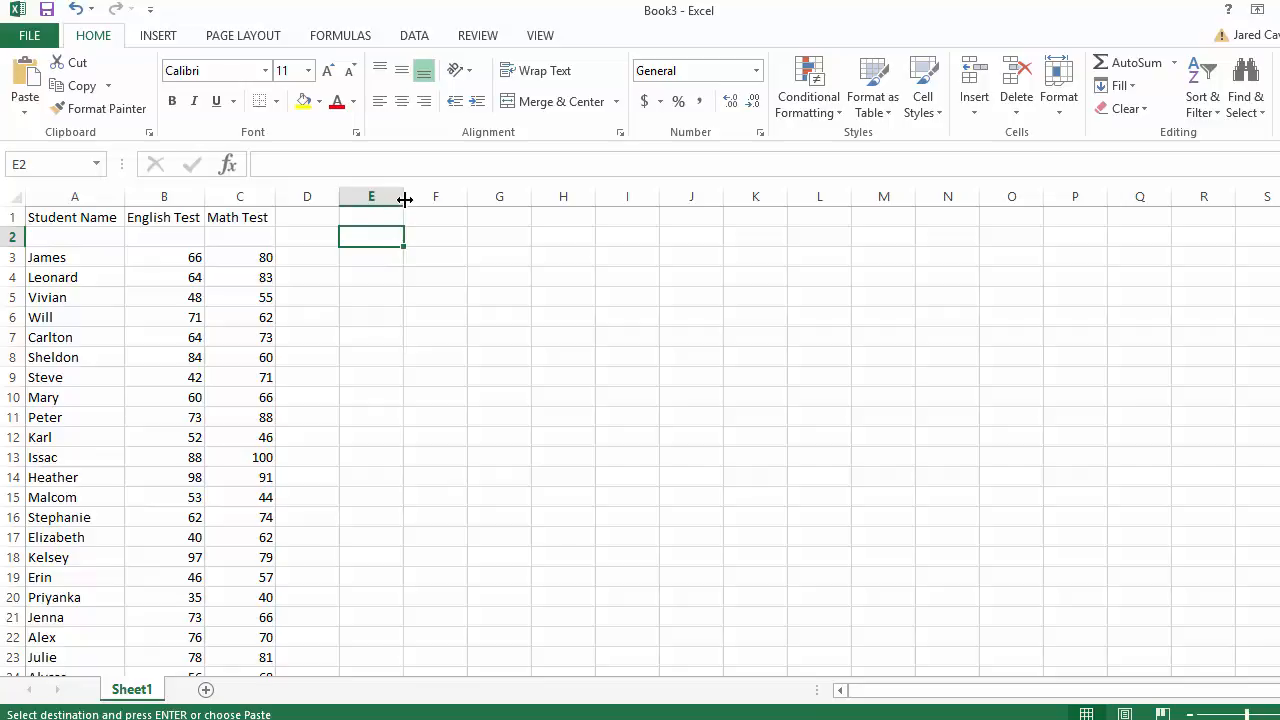
- Widen column E and enter the heading 'Bin Width' in E2
drag(403, 197, 474, 197)
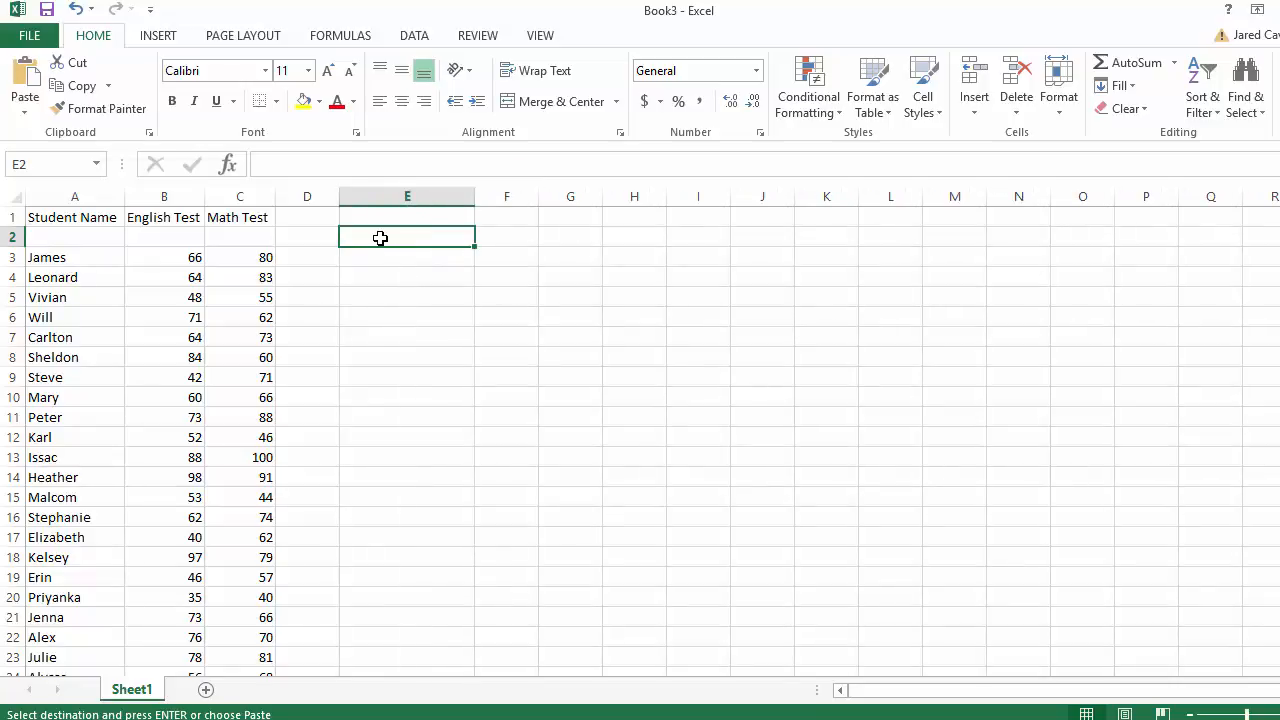
text(Bin Ra)
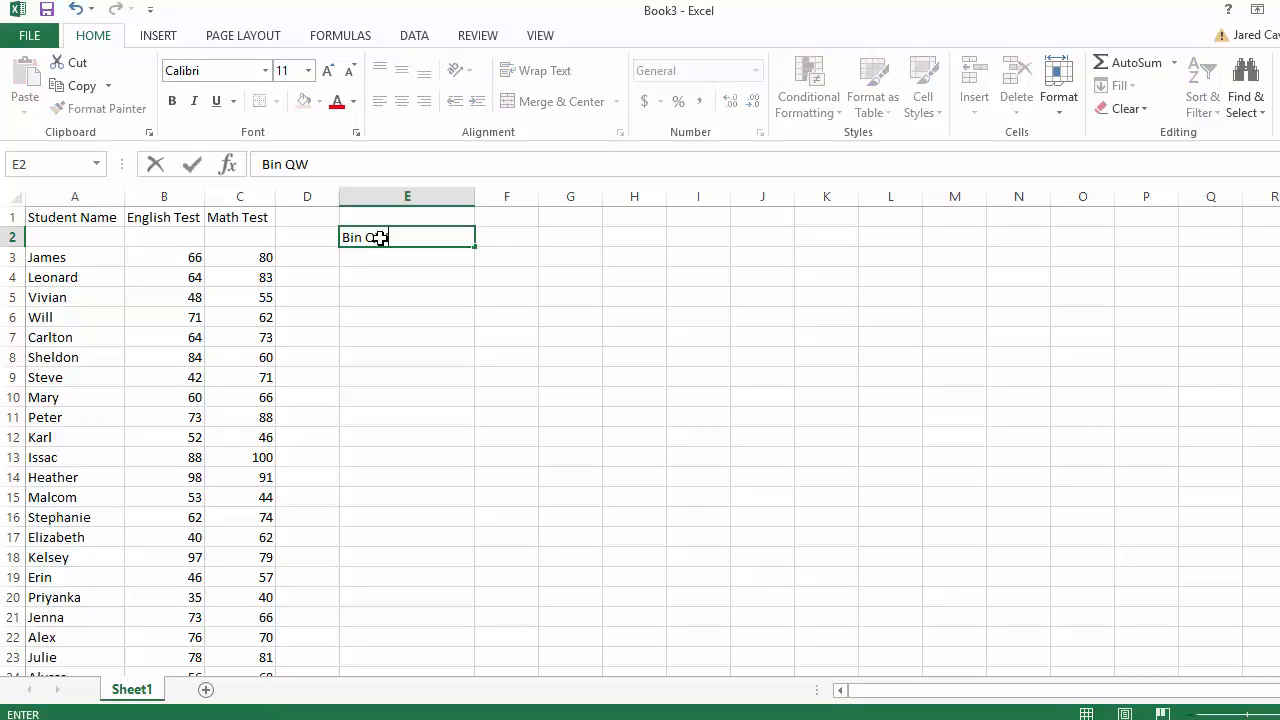
key(BackSpace)
key(BackSpace)
text(Width)
click(514, 235)
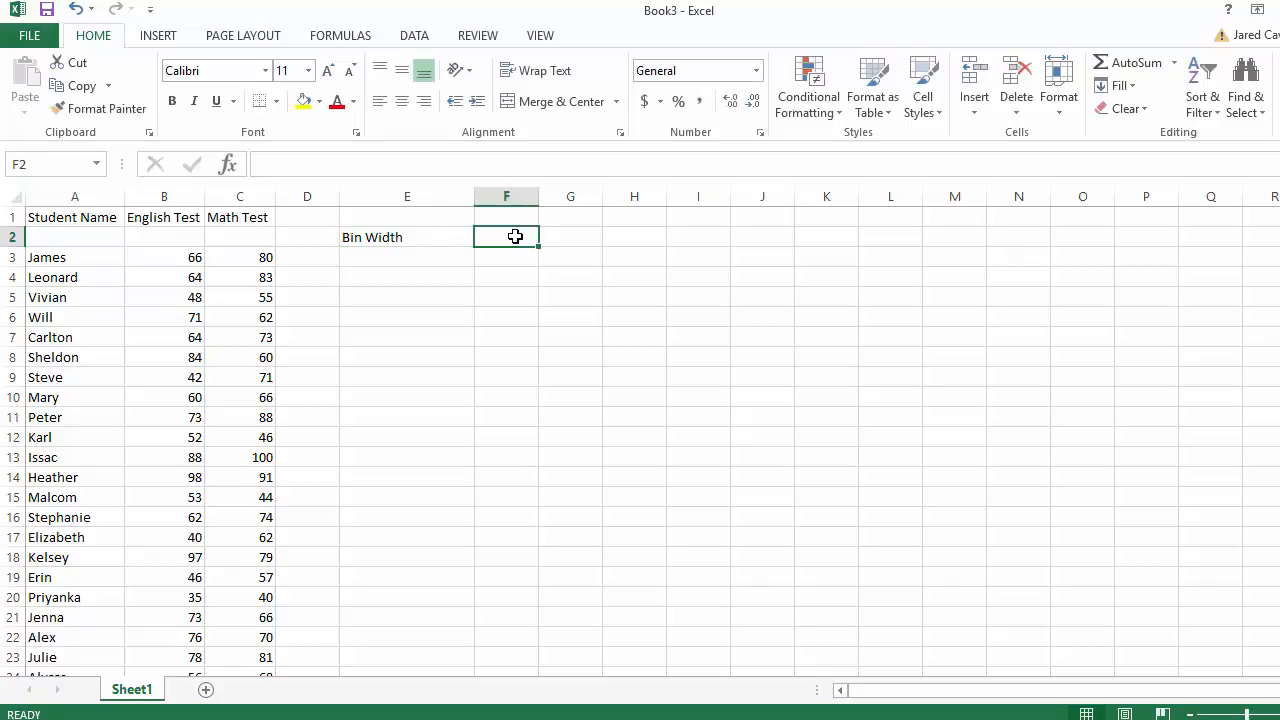
- Enter 'Frequency' in F2, widen column F, and select E3
text(Freque)
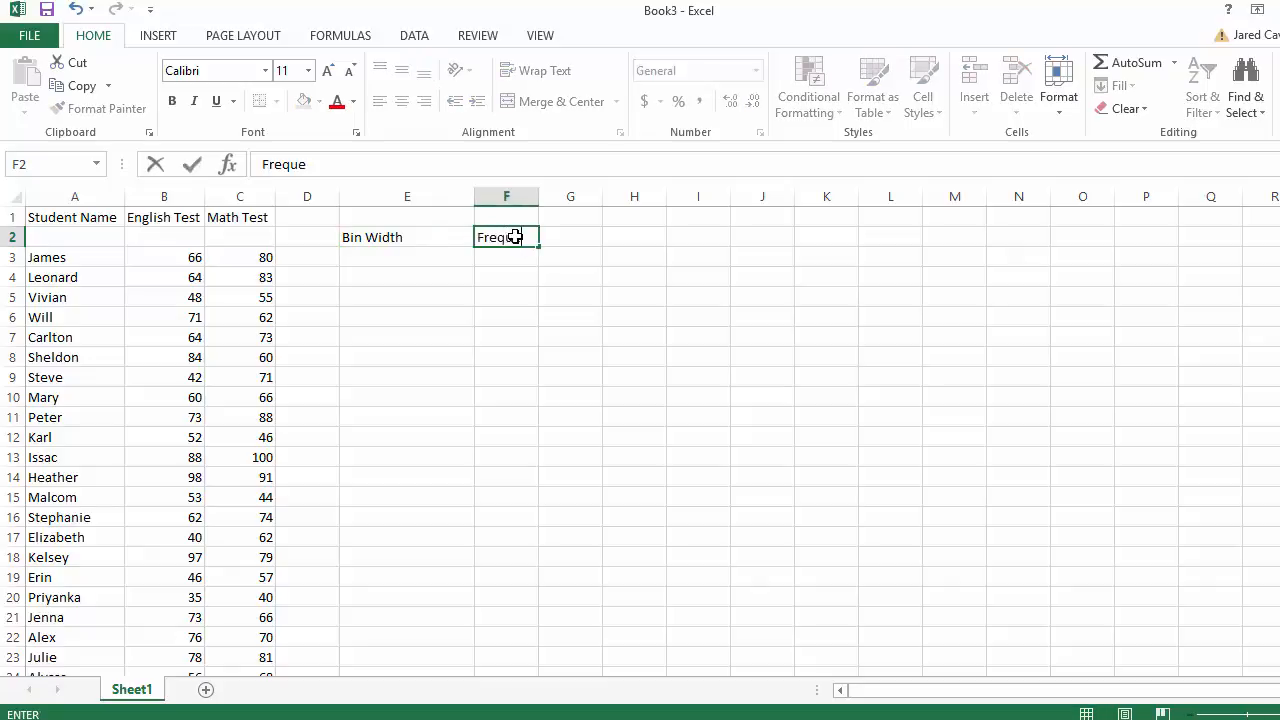
text(ncy)
click(556, 350)
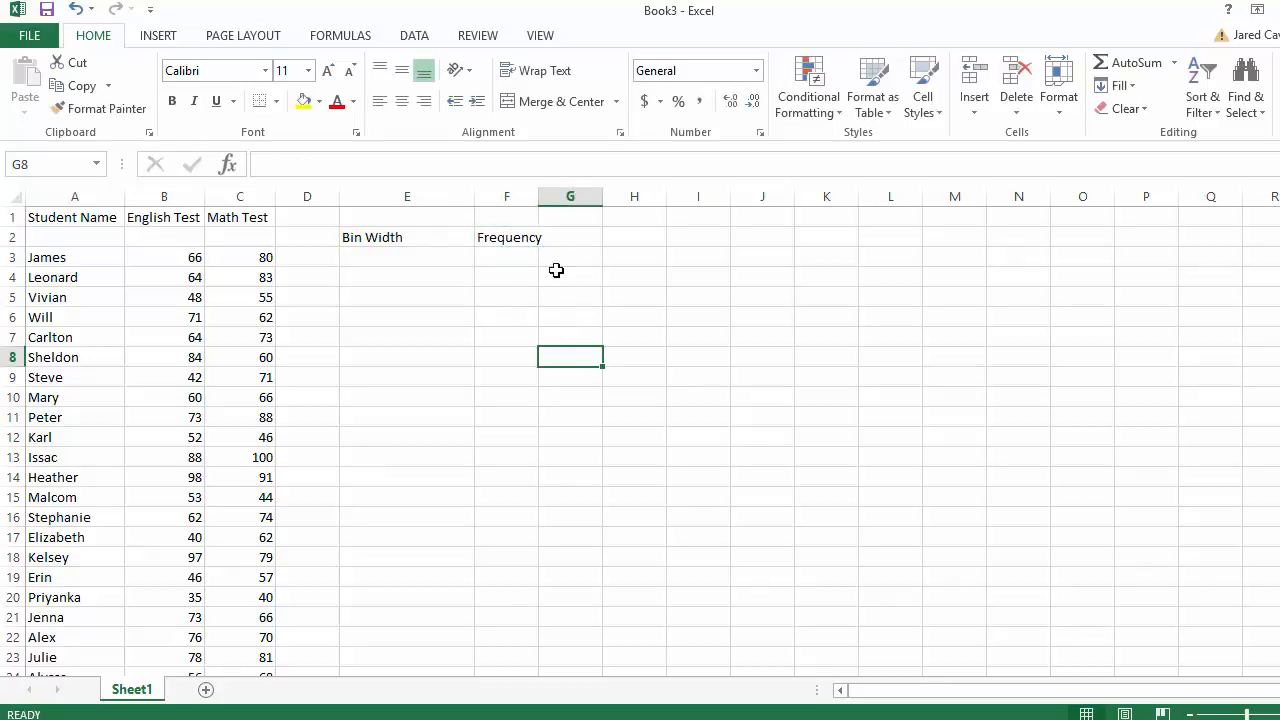
drag(539, 197, 551, 197)
click(408, 270)
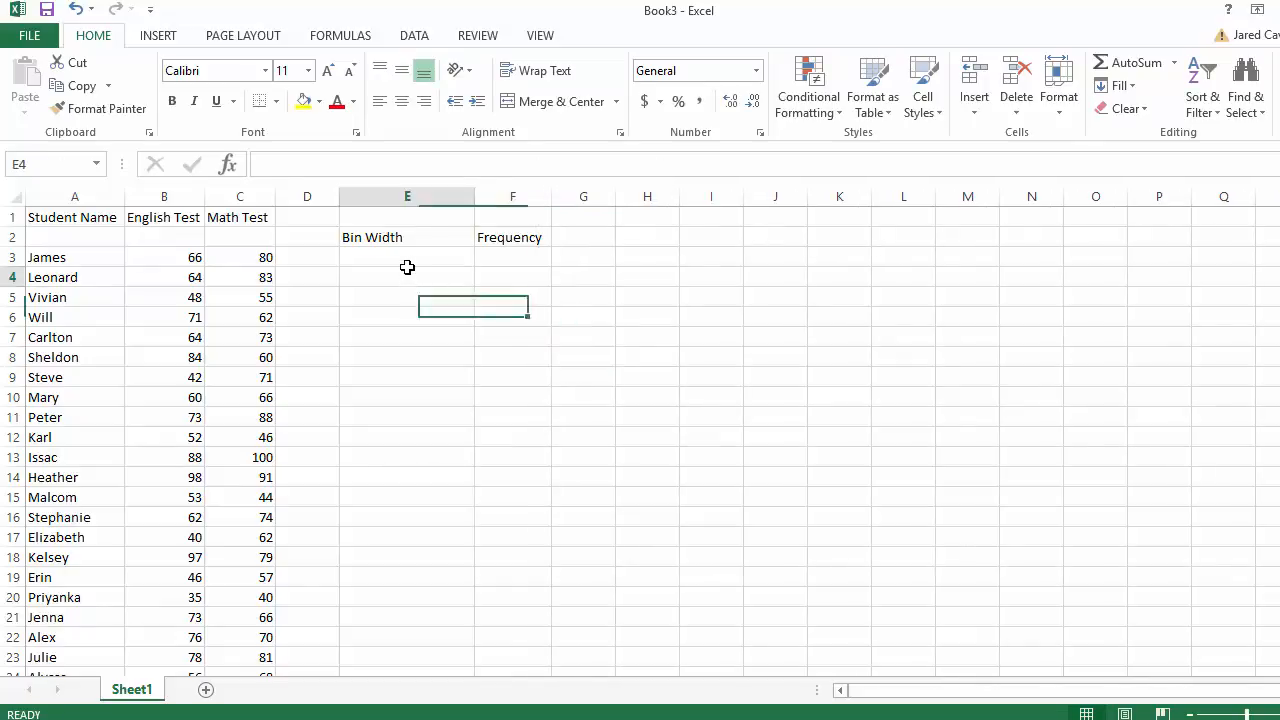
click(402, 256)
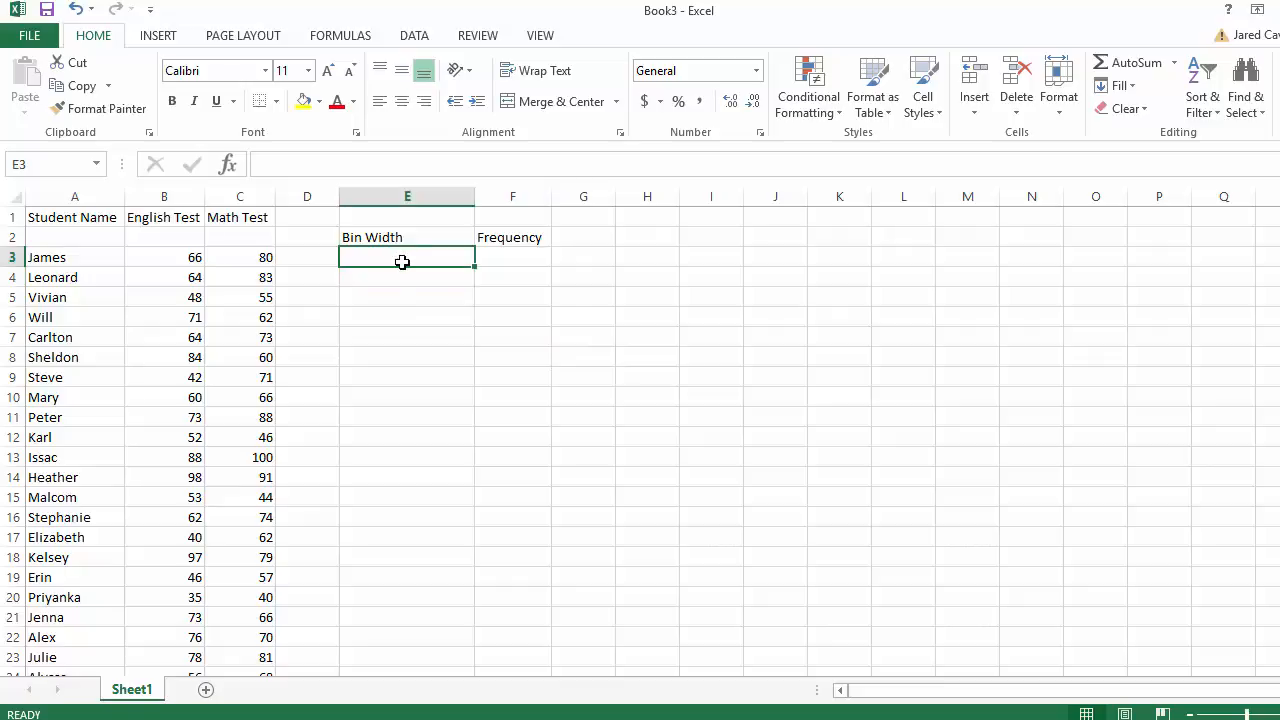
- Enter 0 in E3 and the formula =E3+10 in E4
text(0)
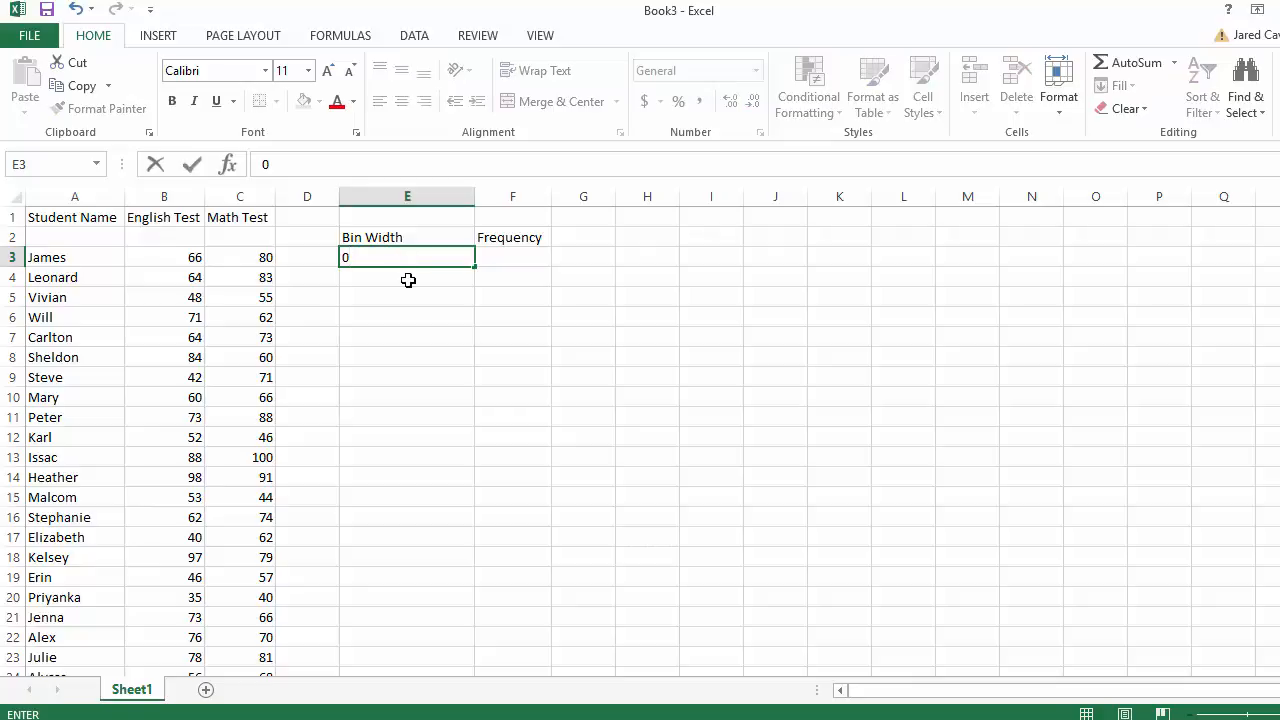
click(409, 279)
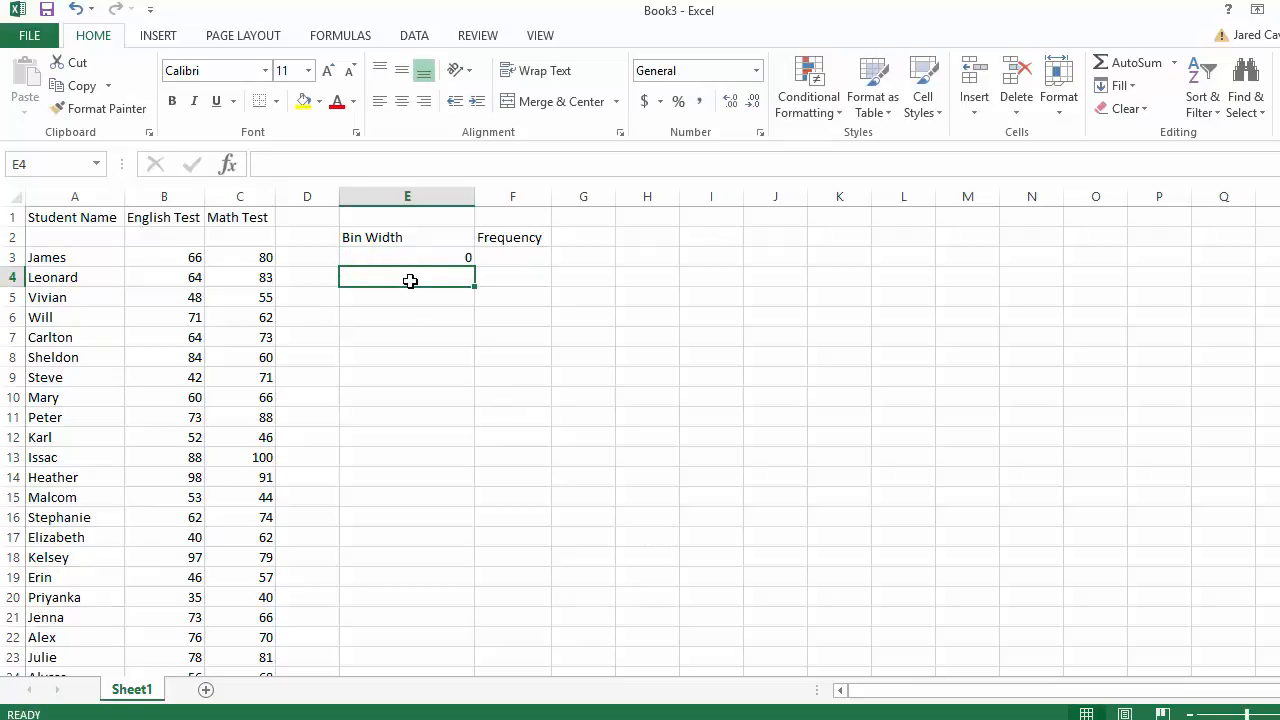
text(=)
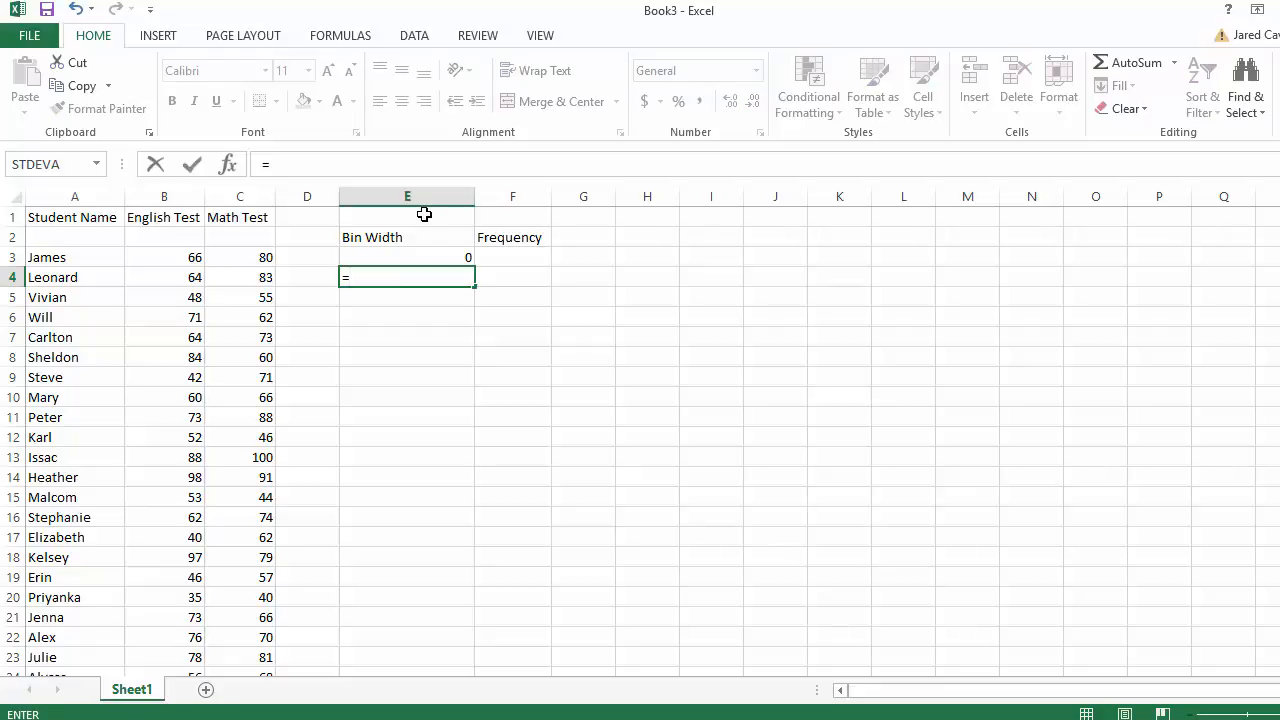
click(420, 257)
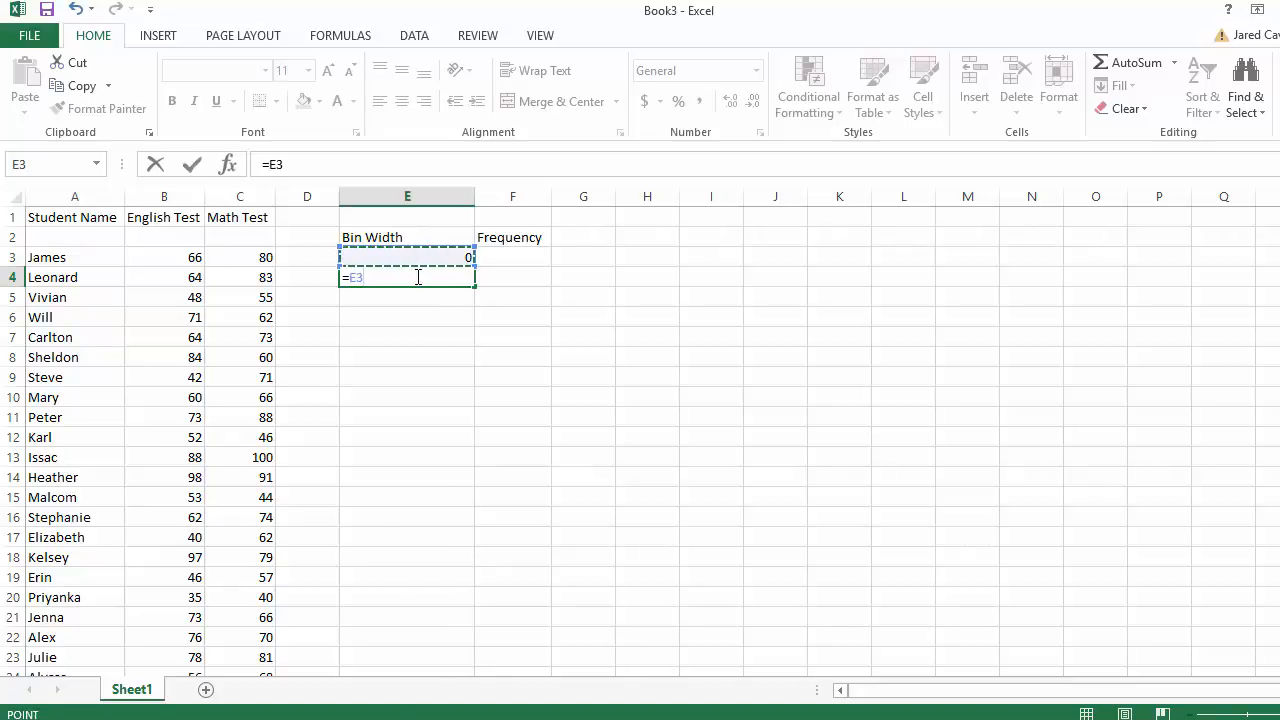
text(+10)
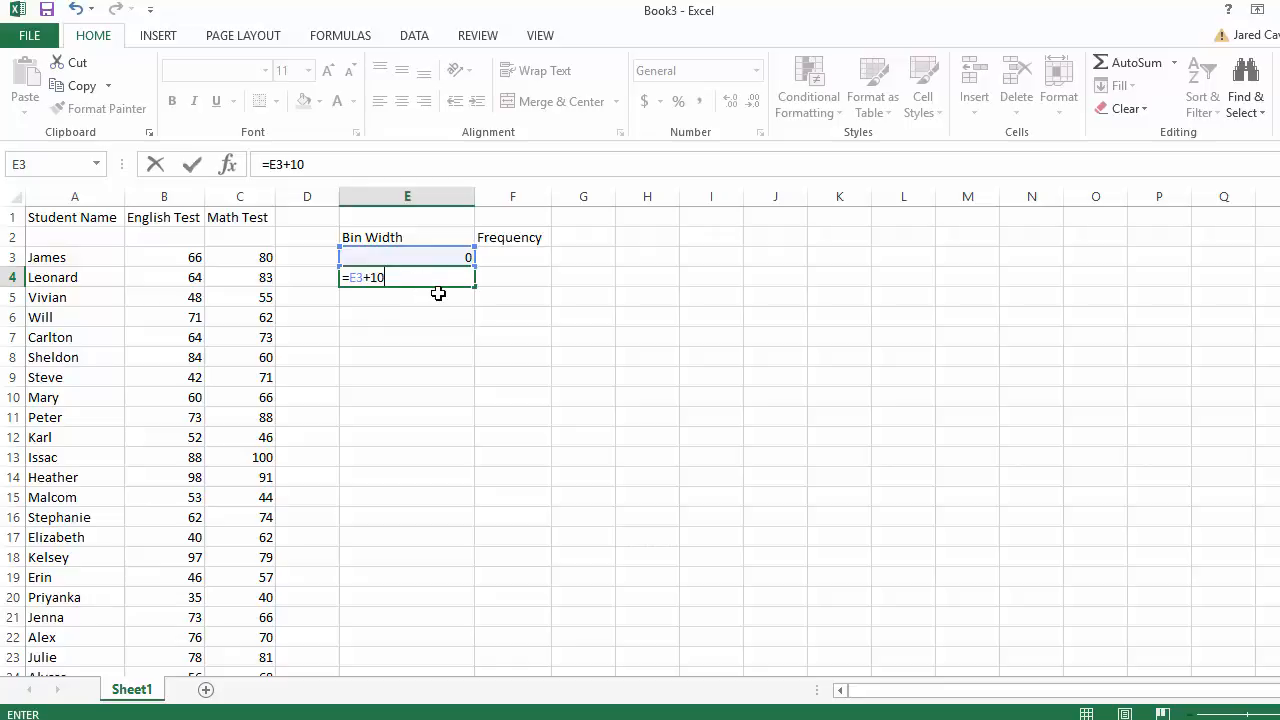
click(451, 280)
- Fill the =E3+10 formula down to E13 so the bins reach 100
drag(475, 286, 463, 322)
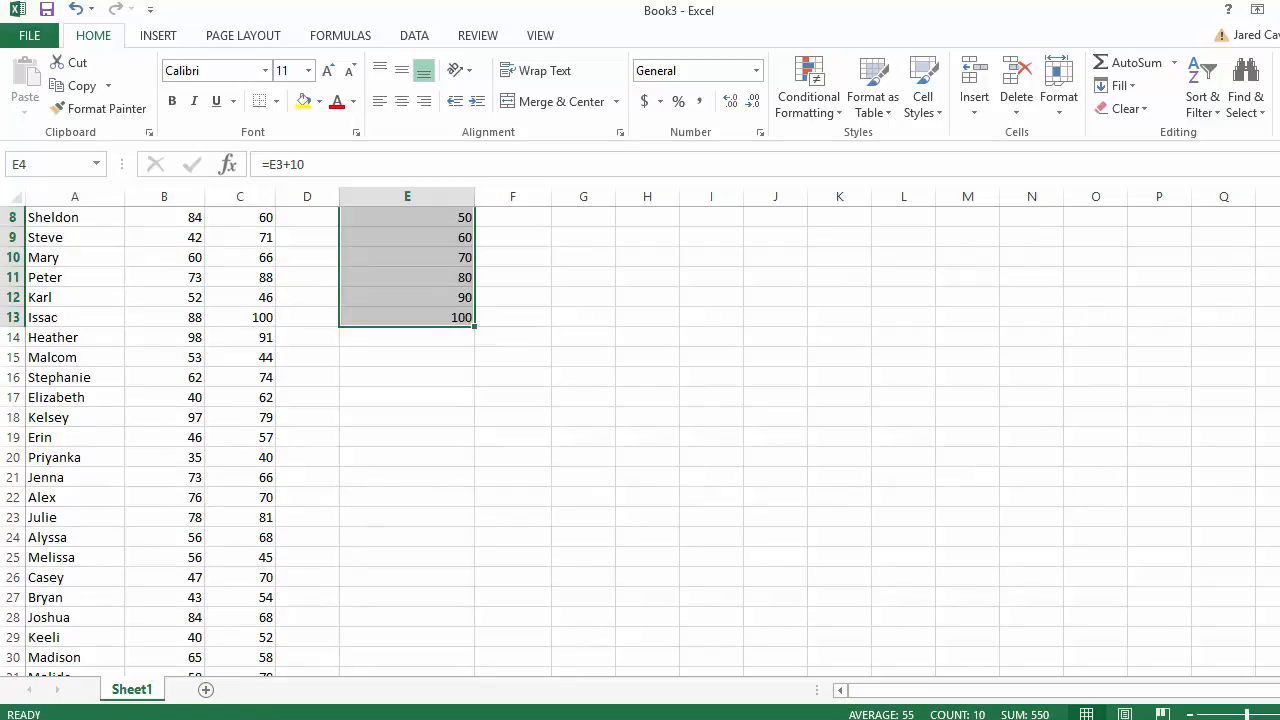
scroll(1265, 357, up, 3)
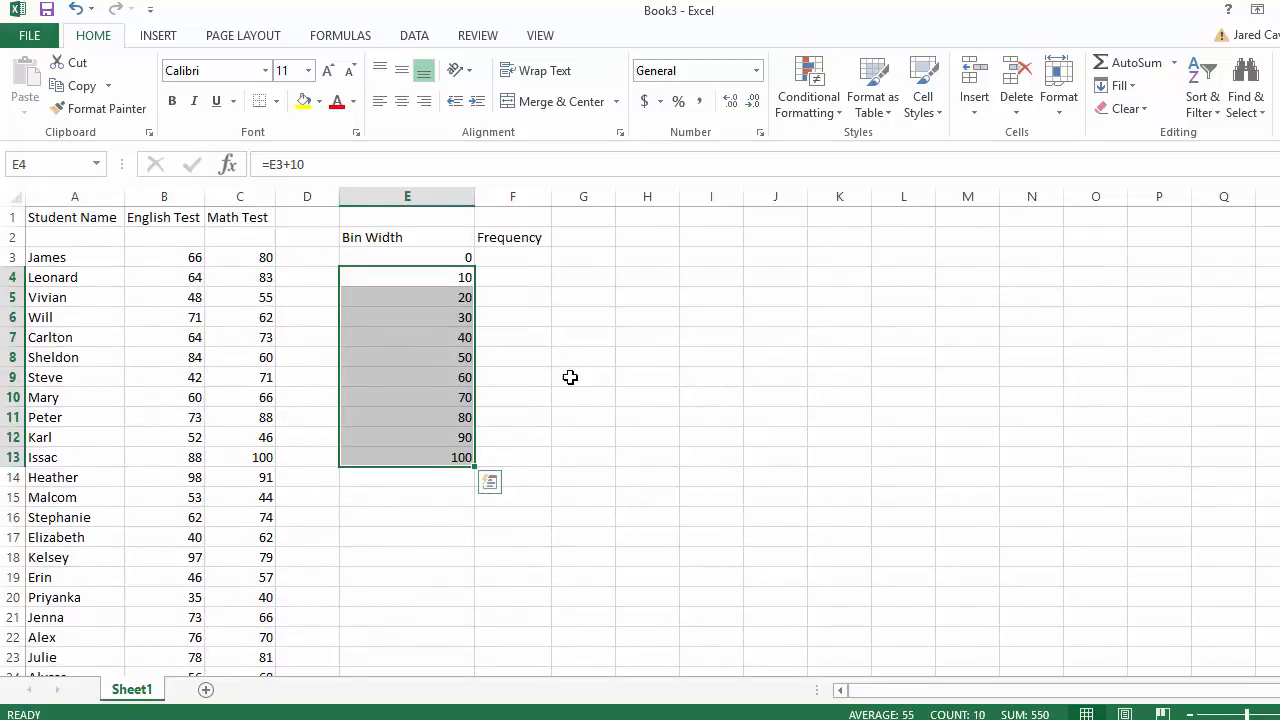
click(560, 376)
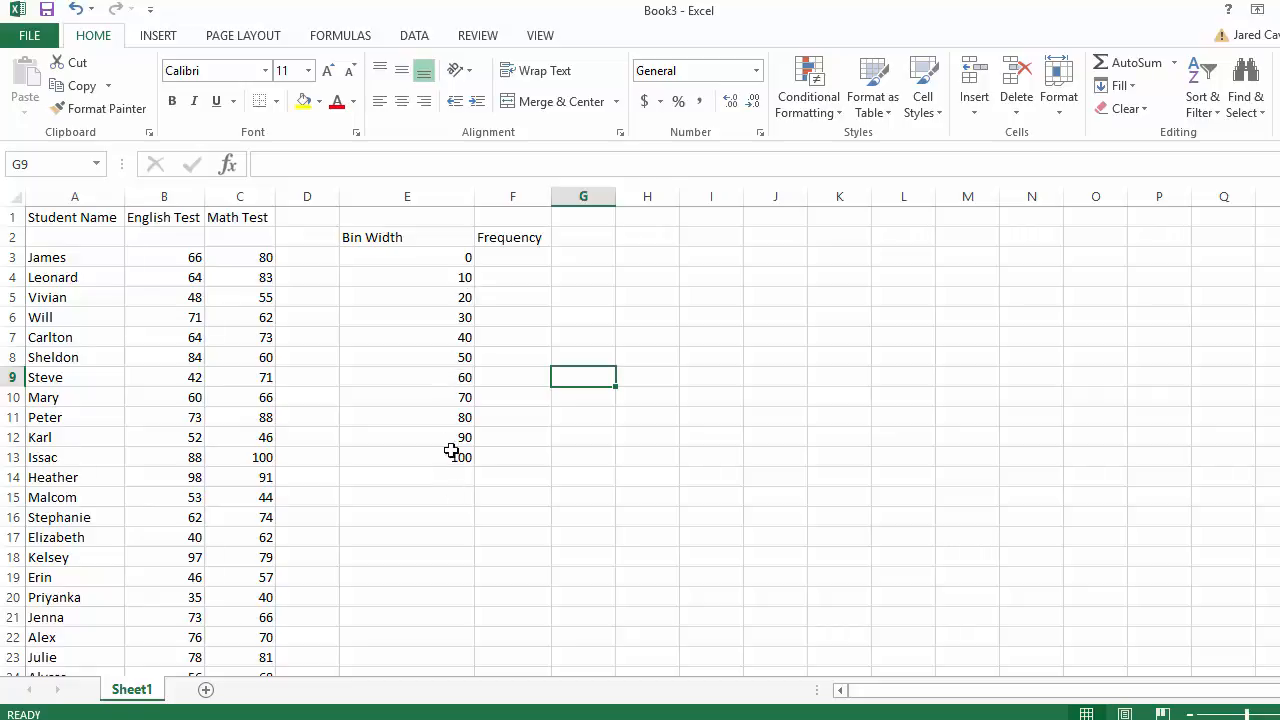
- Widen column F and select F3, clearing a mistaken entry started there
click(548, 216)
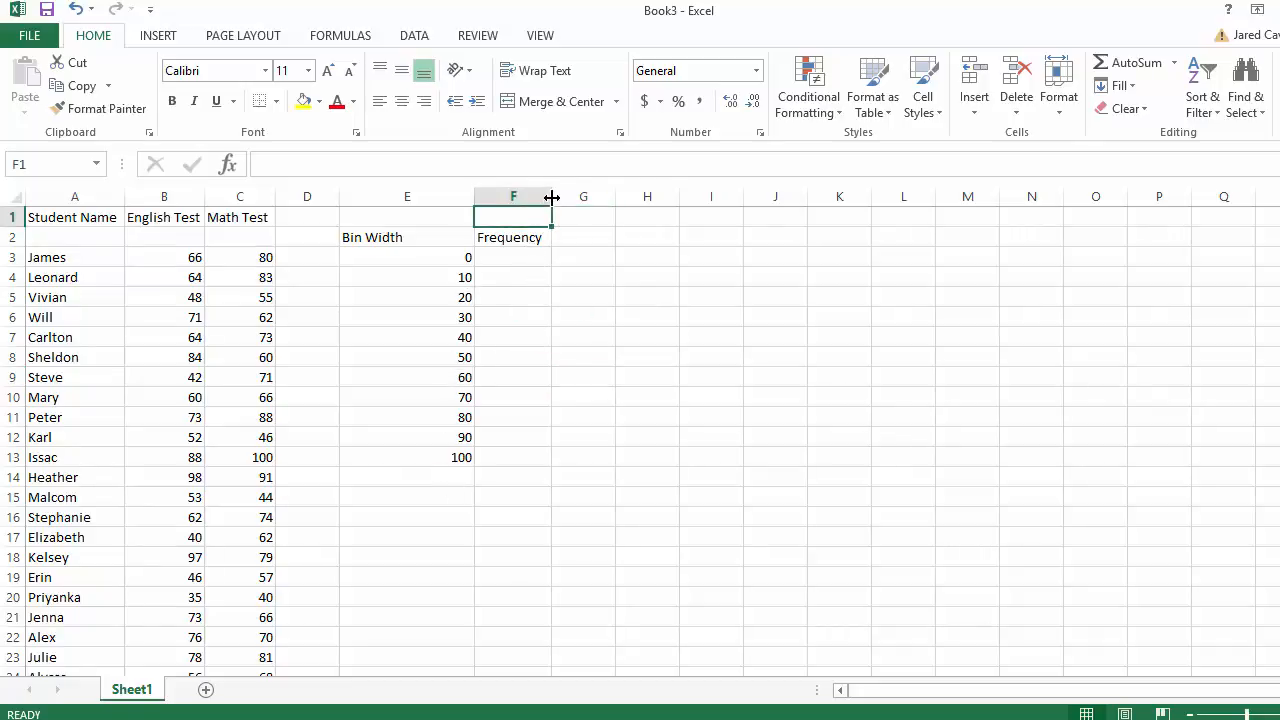
drag(553, 195, 592, 195)
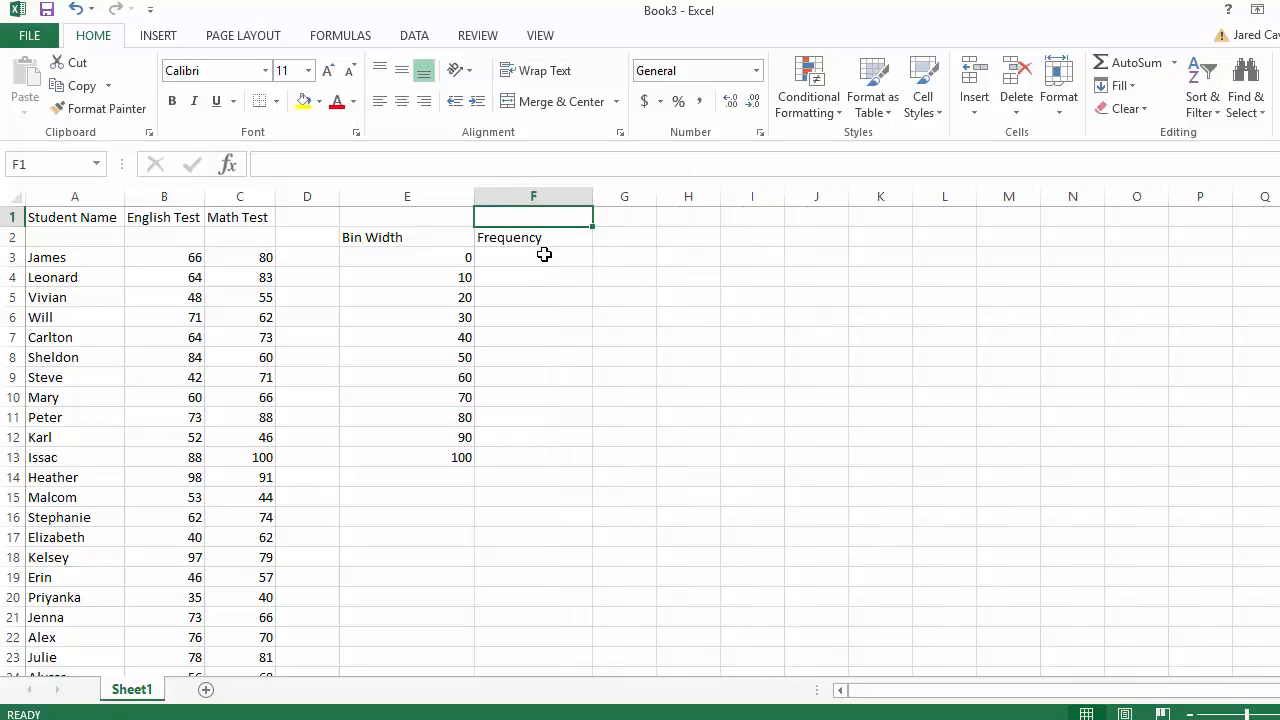
click(544, 253)
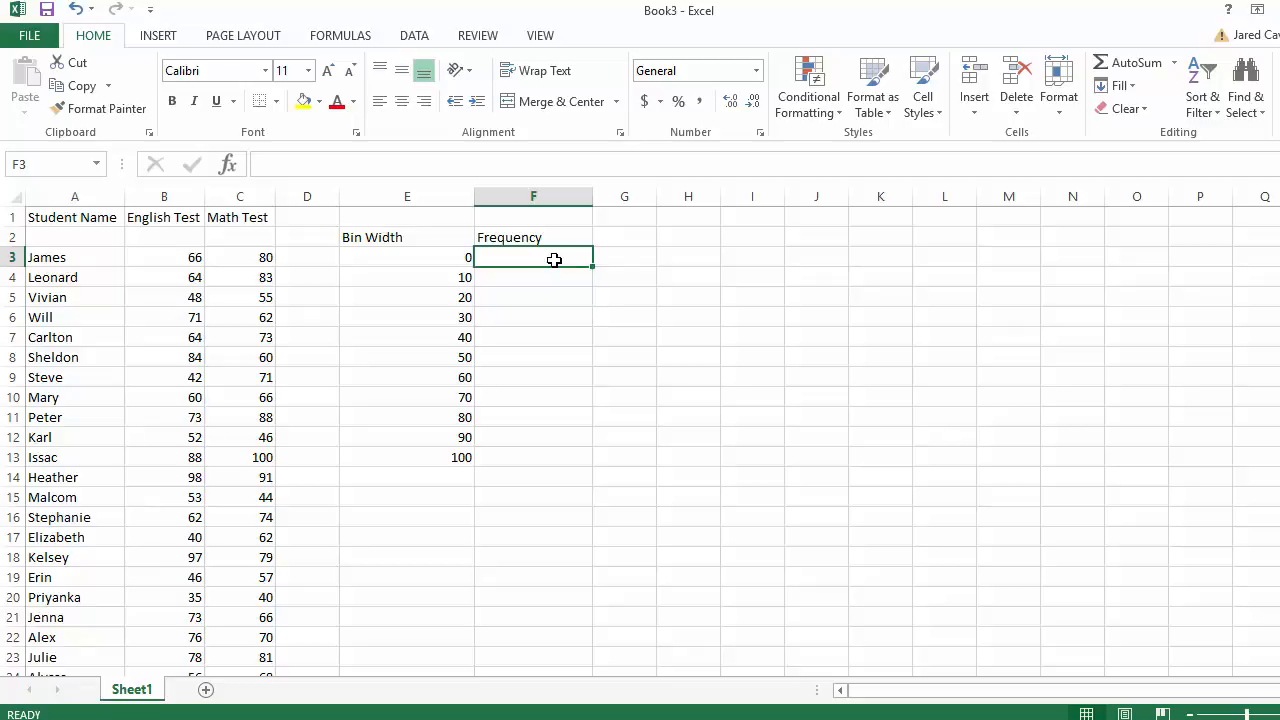
text(=)
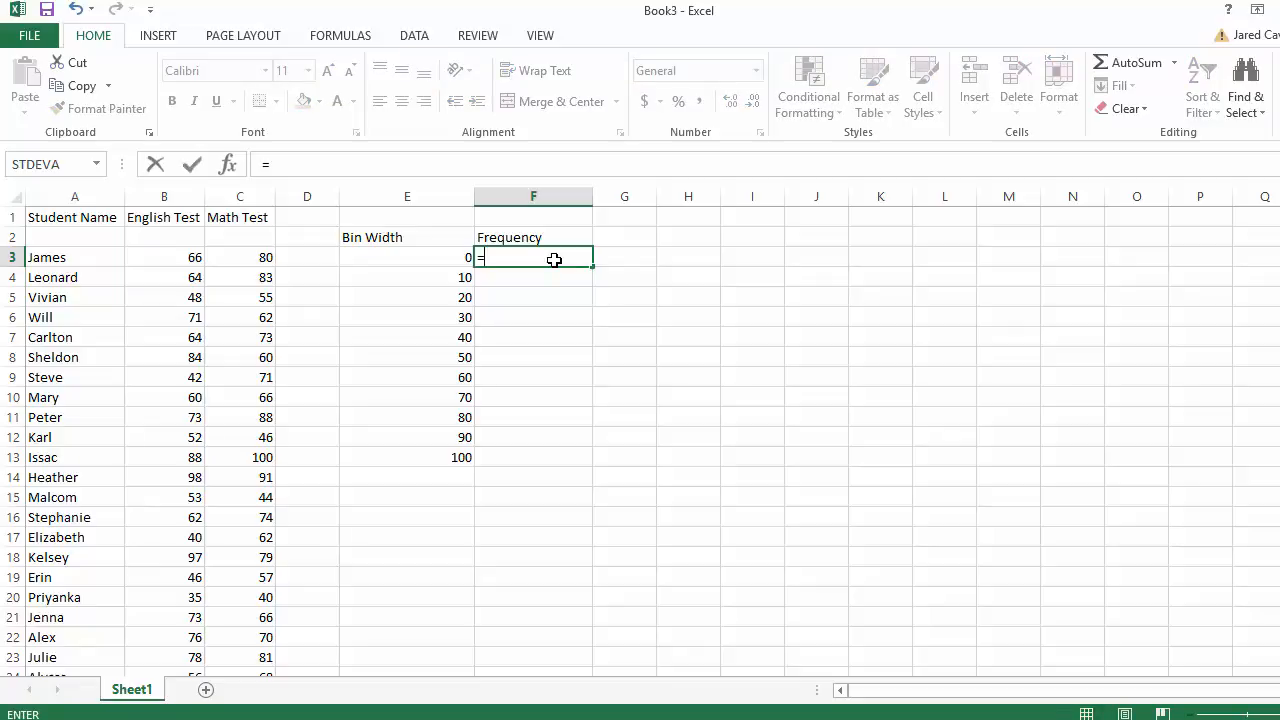
click(160, 35)
click(551, 349)
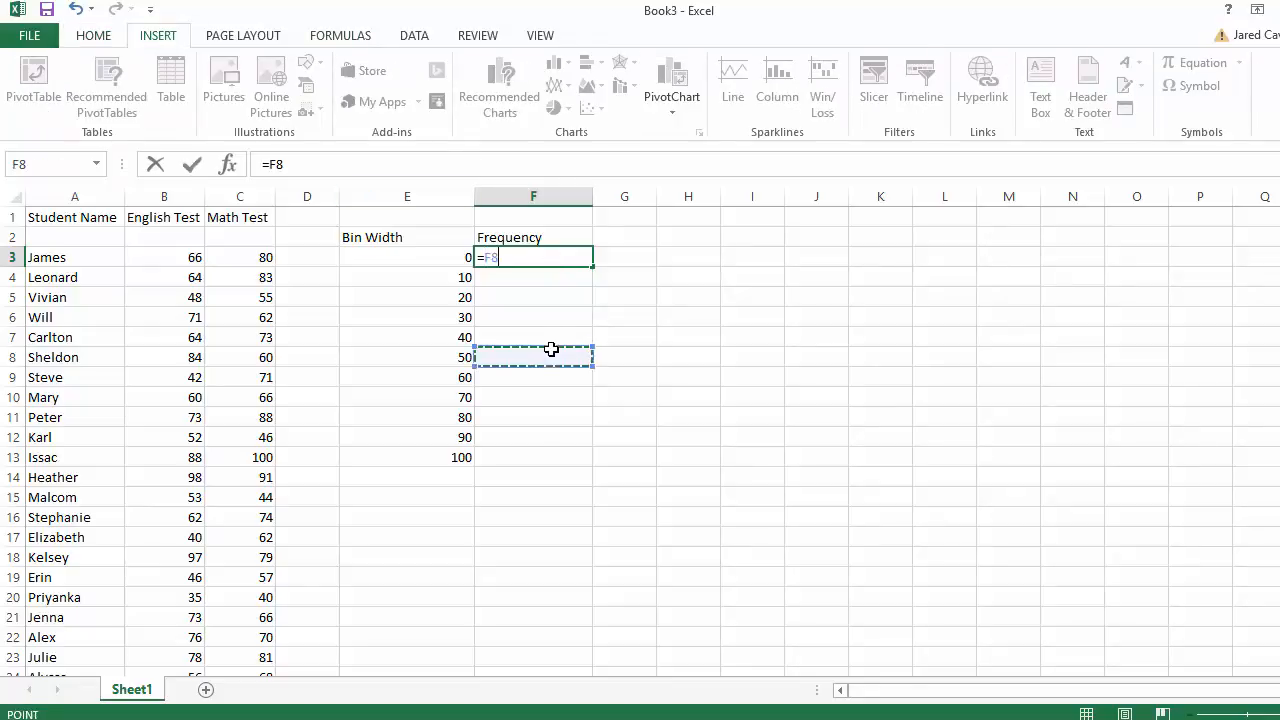
key(BackSpace)
key(BackSpace)
key(BackSpace)
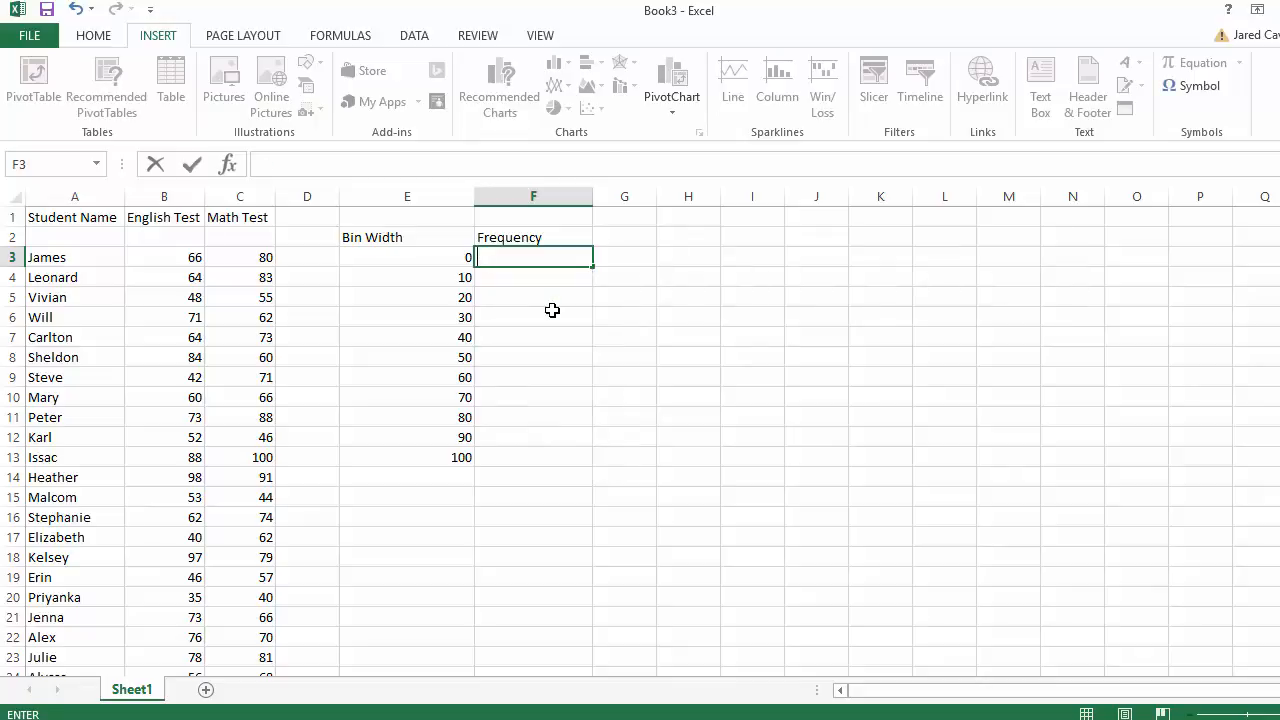
click(552, 310)
click(666, 420)
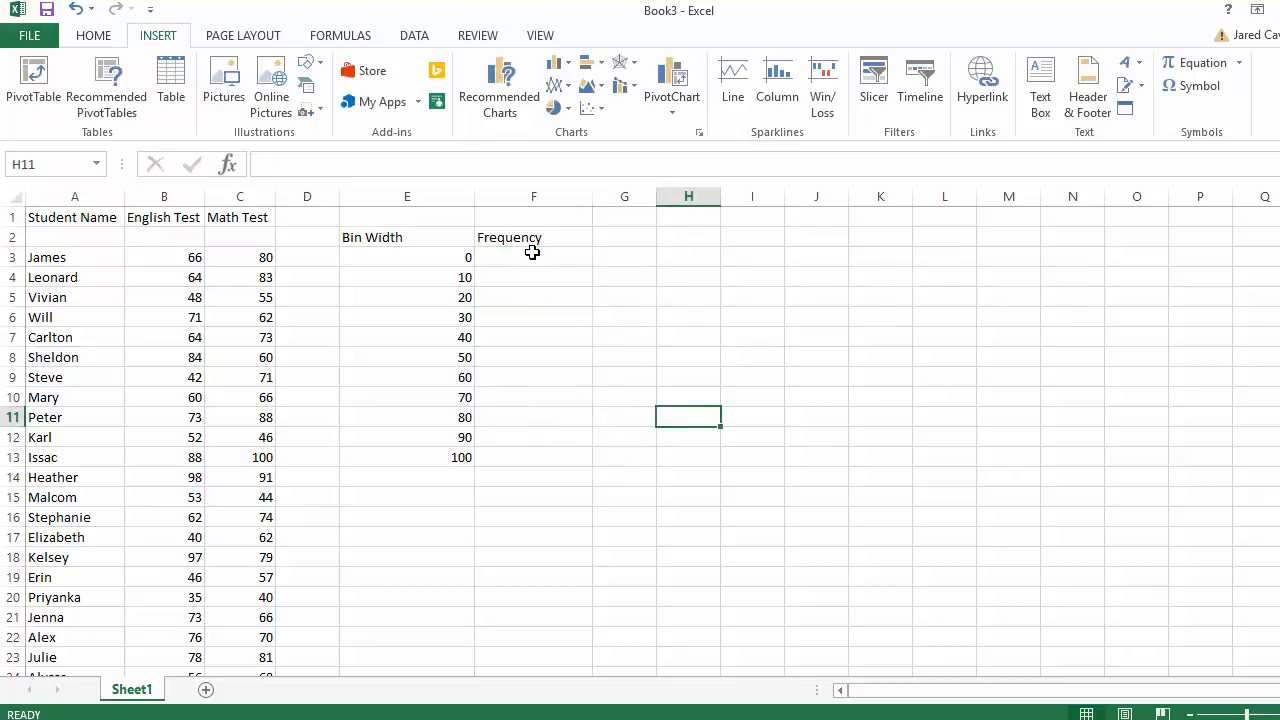
click(532, 258)
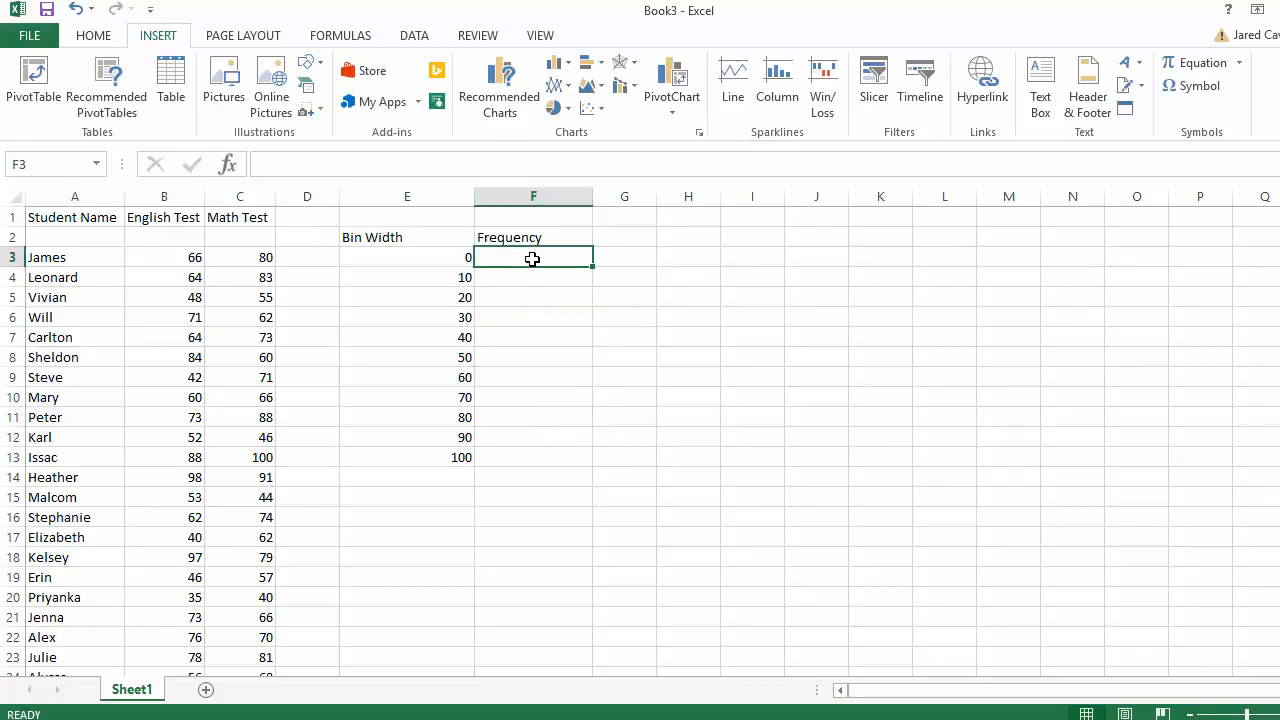
text(=)
key(Escape)
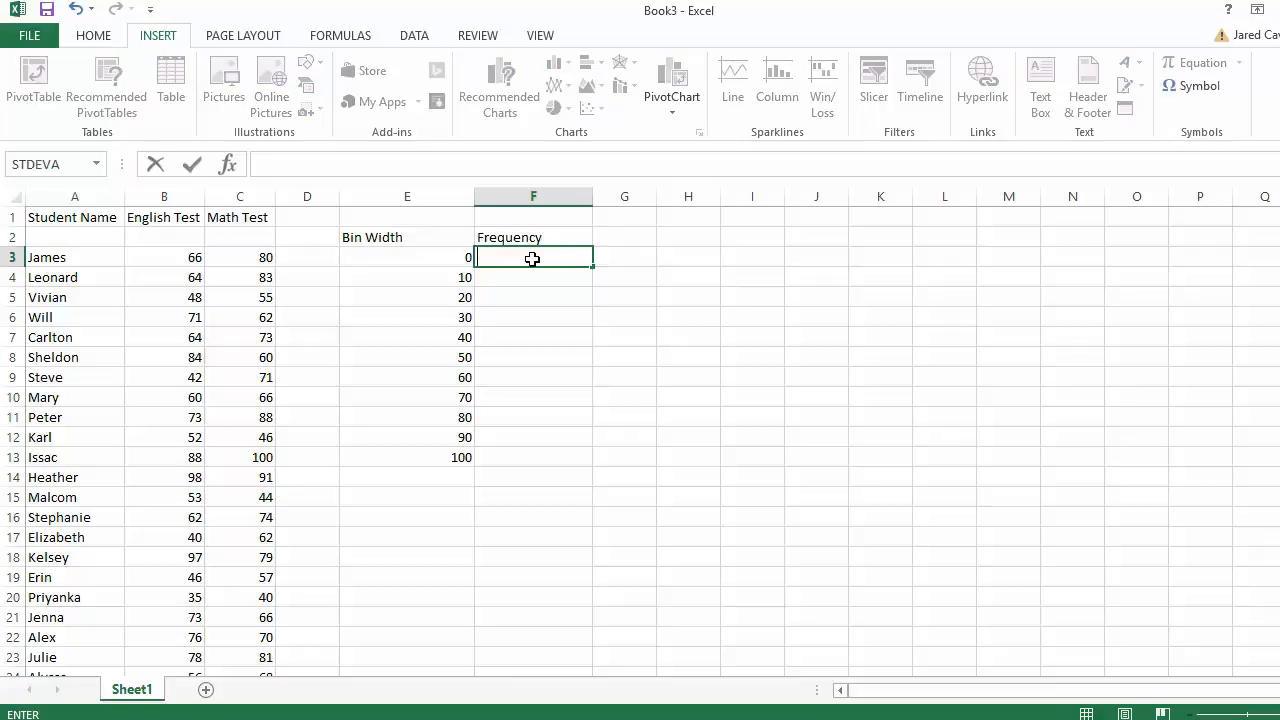
click(534, 315)
click(531, 257)
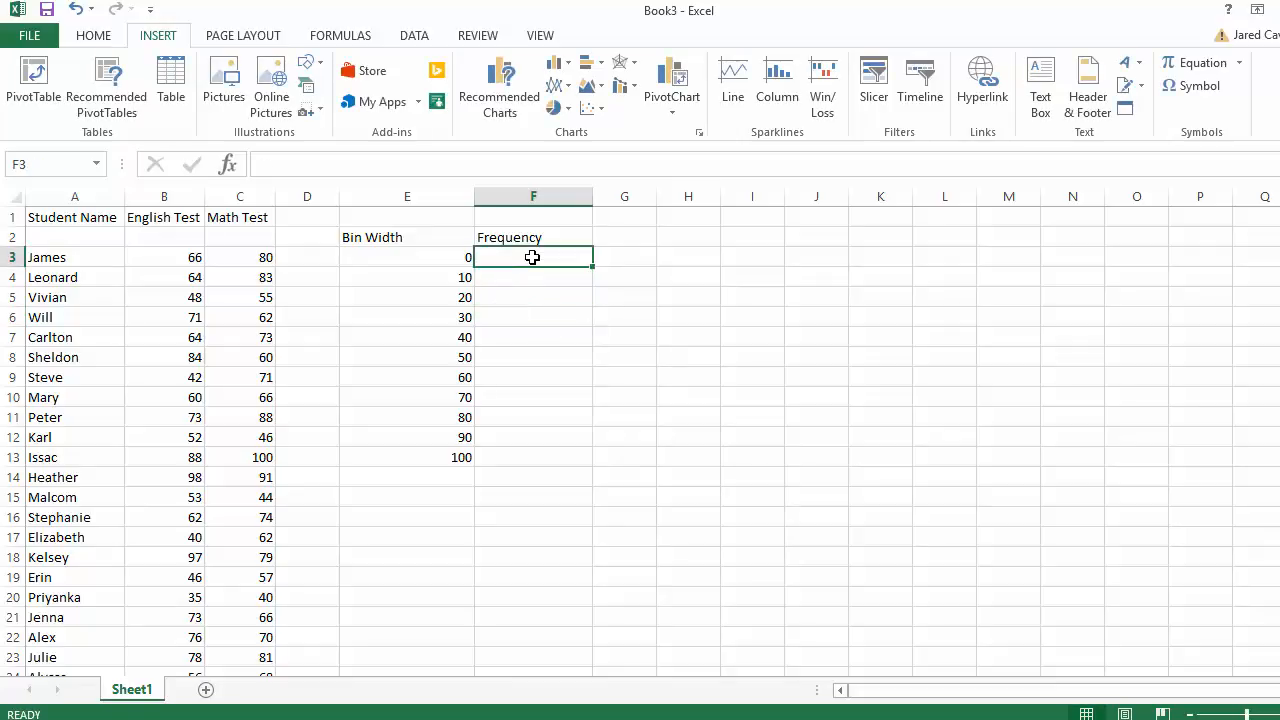
- Insert the FREQUENCY function into F3 via Formulas > More Functions > Statistical
click(340, 35)
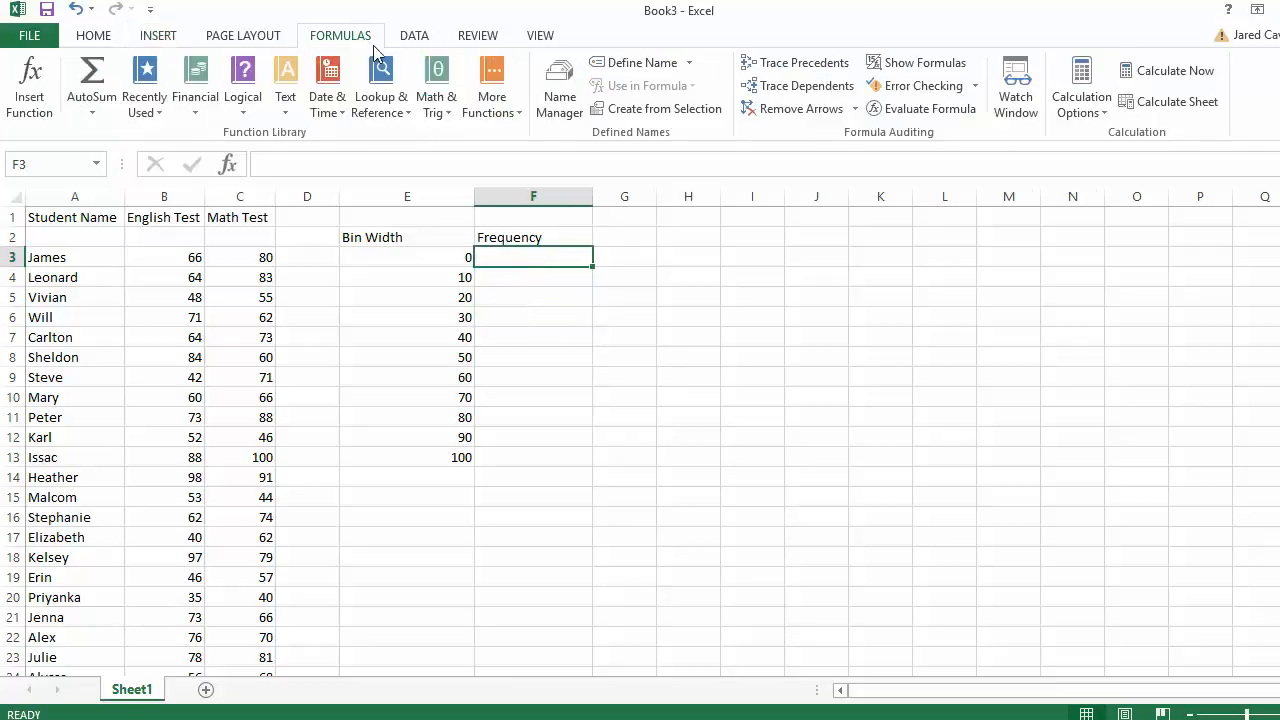
click(518, 116)
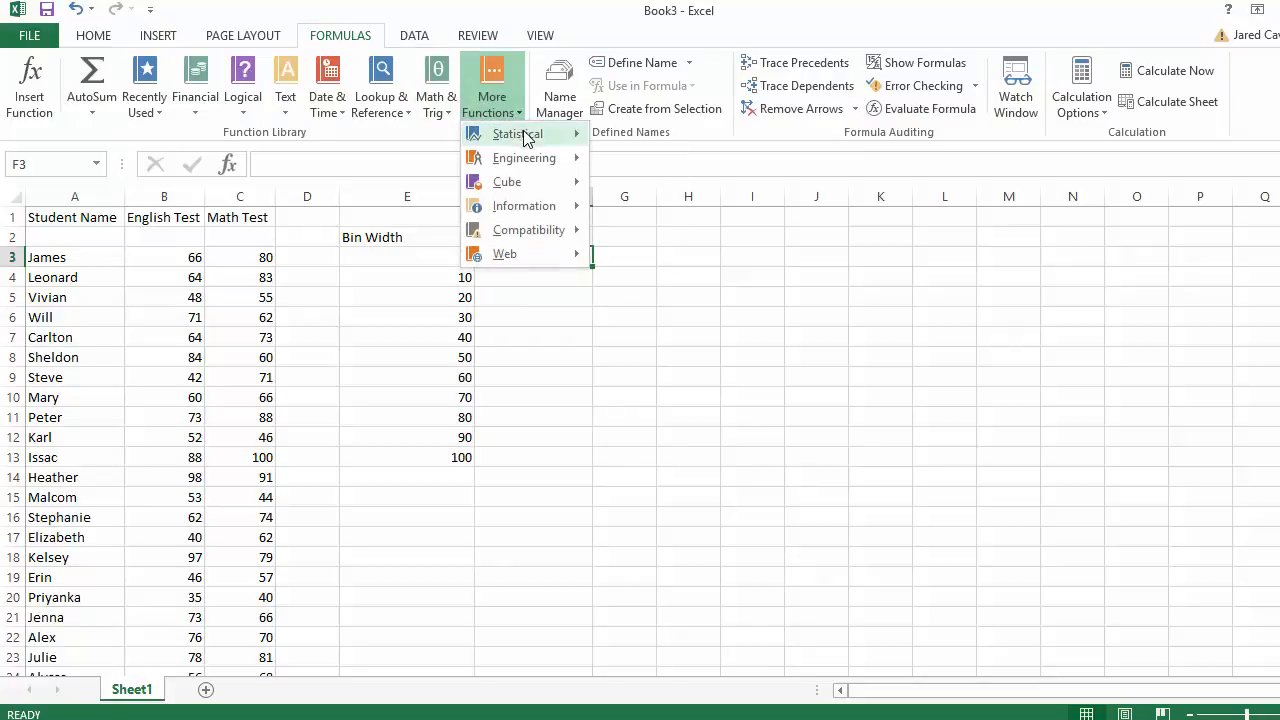
mouse_move(533, 140)
drag(752, 183, 758, 262)
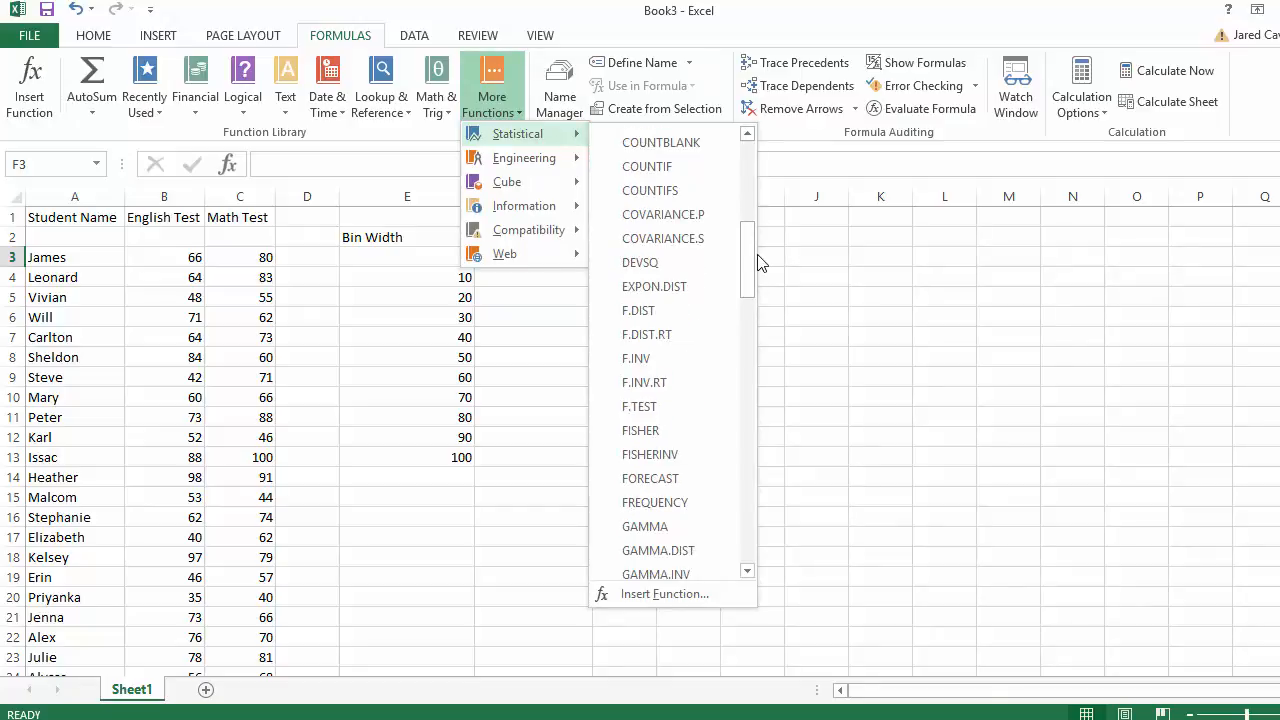
click(680, 510)
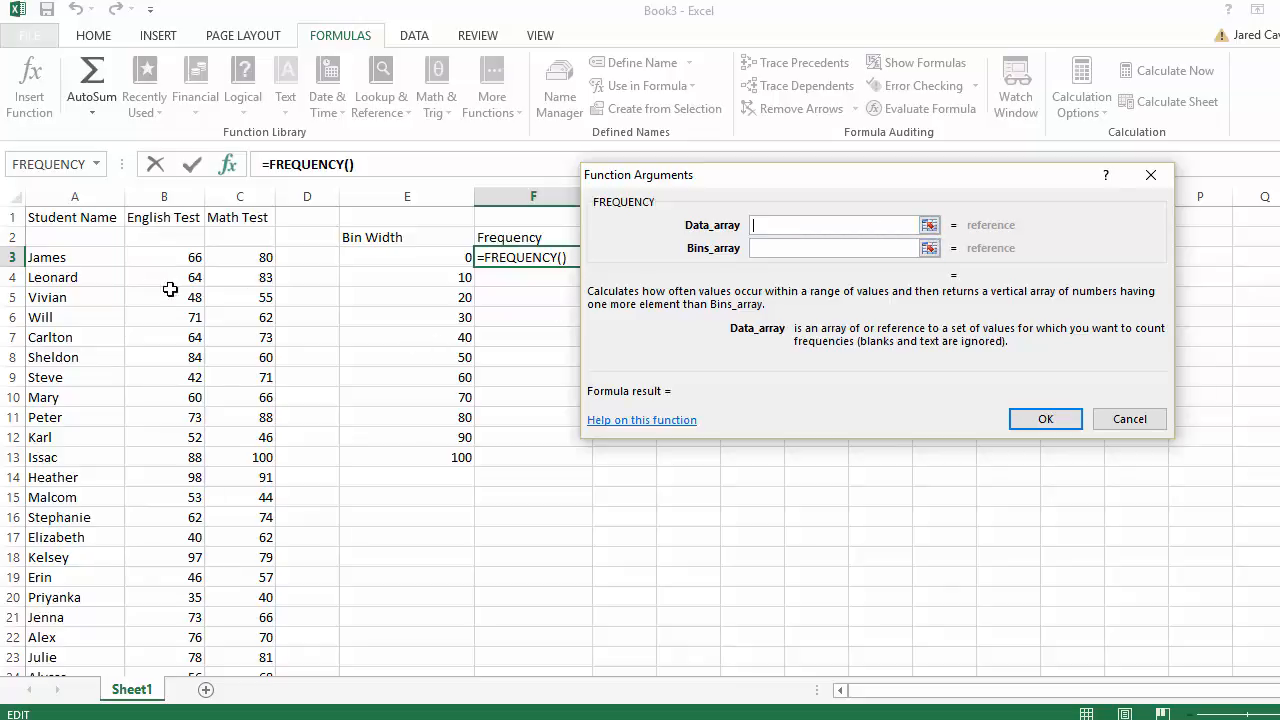
- Set FREQUENCY's data array to B3:B32 and bins array to E3:E13, then confirm
click(929, 227)
drag(190, 258, 178, 639)
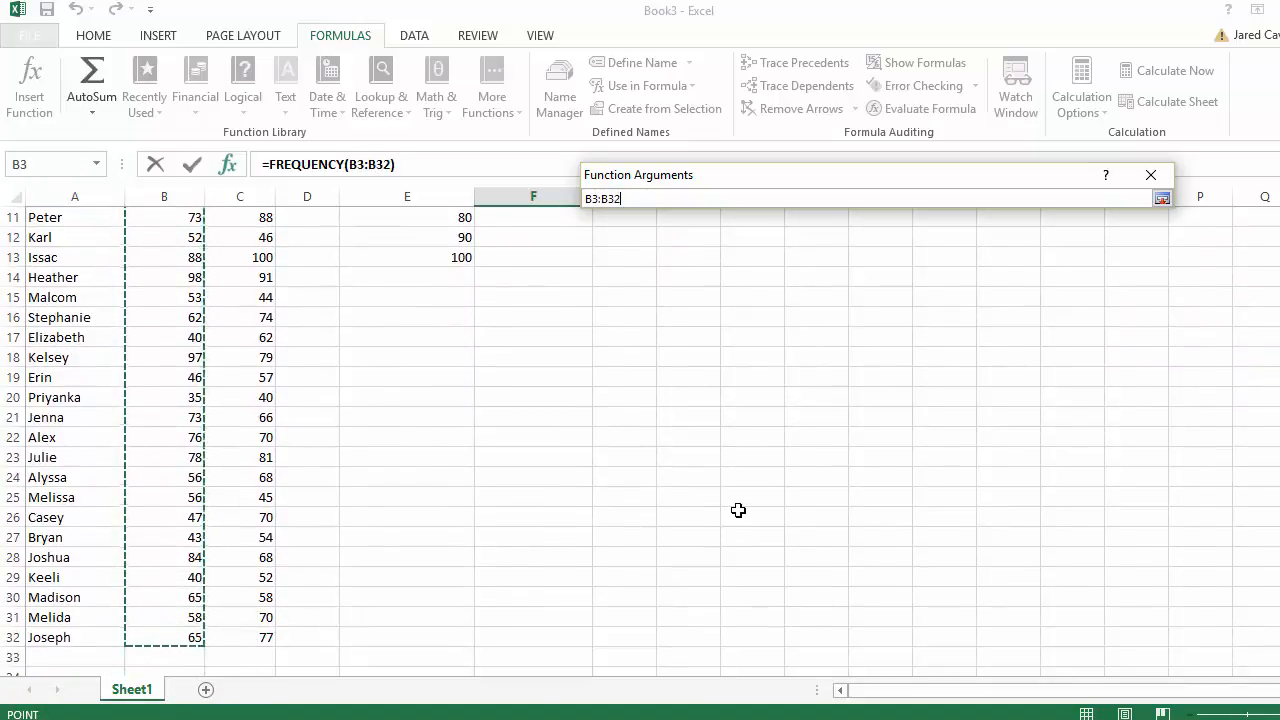
drag(1279, 425, 1279, 230)
click(1161, 198)
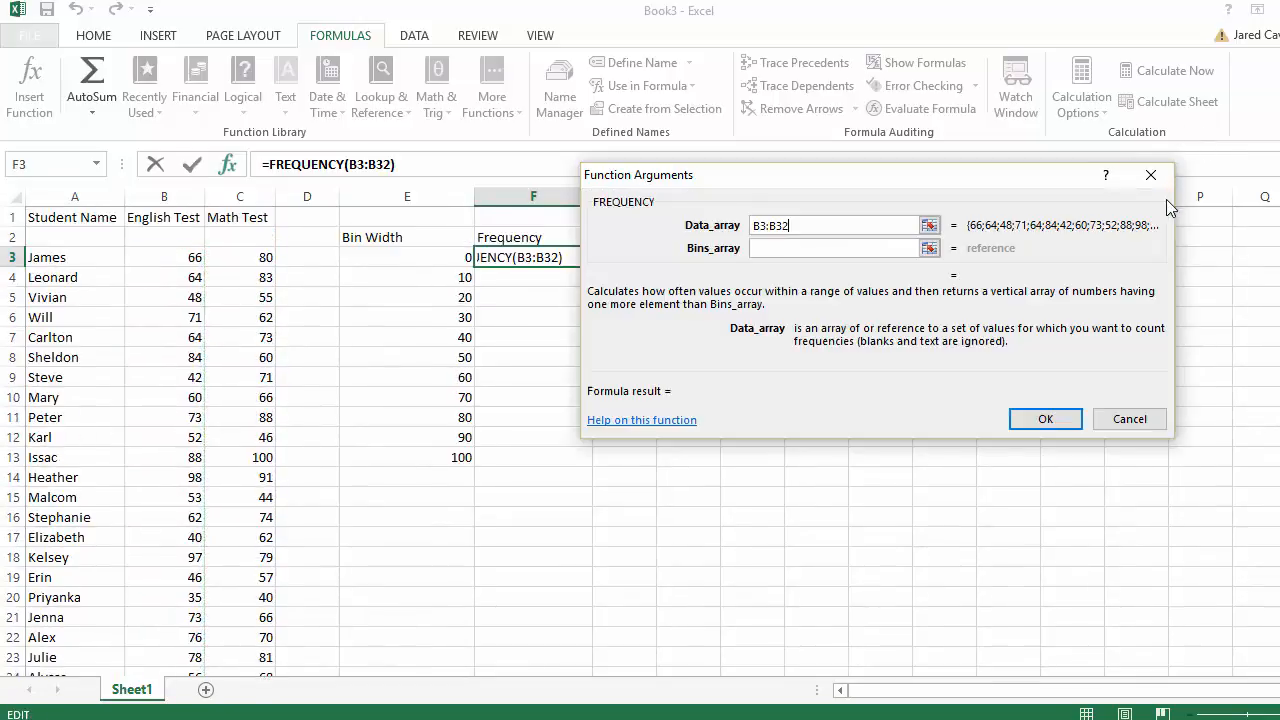
click(930, 254)
drag(457, 254, 444, 459)
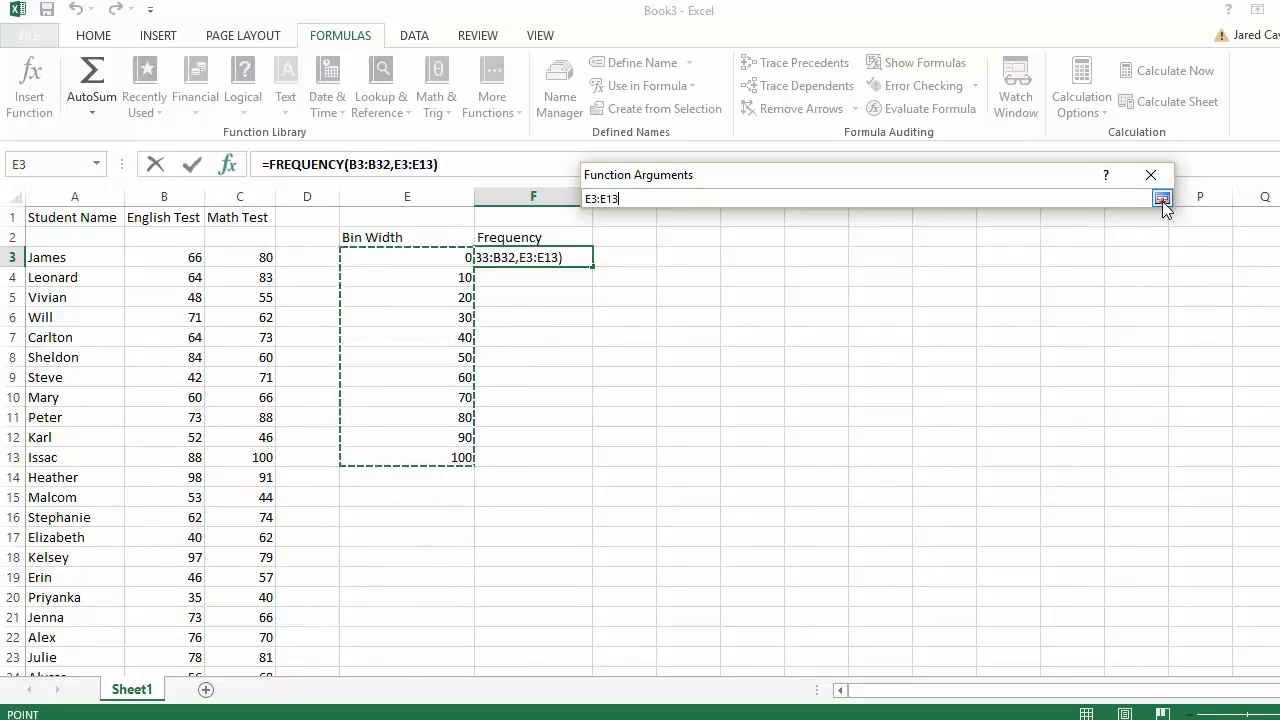
click(1161, 199)
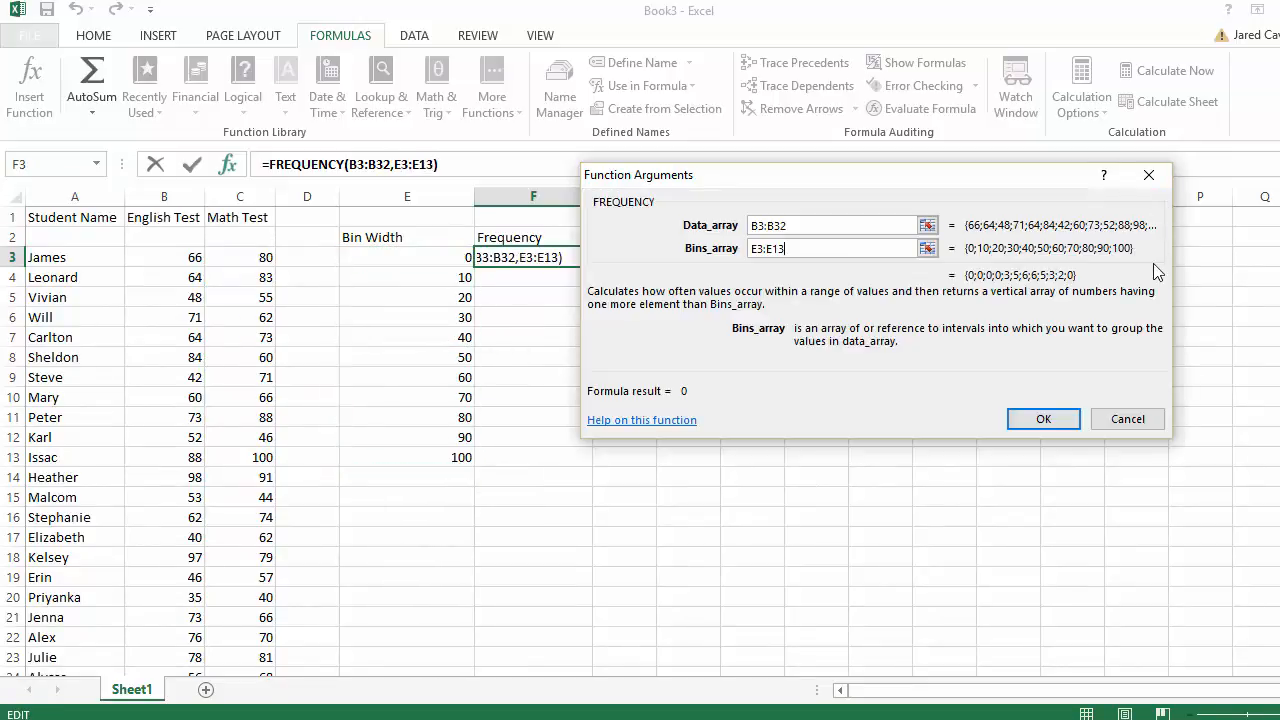
click(1043, 419)
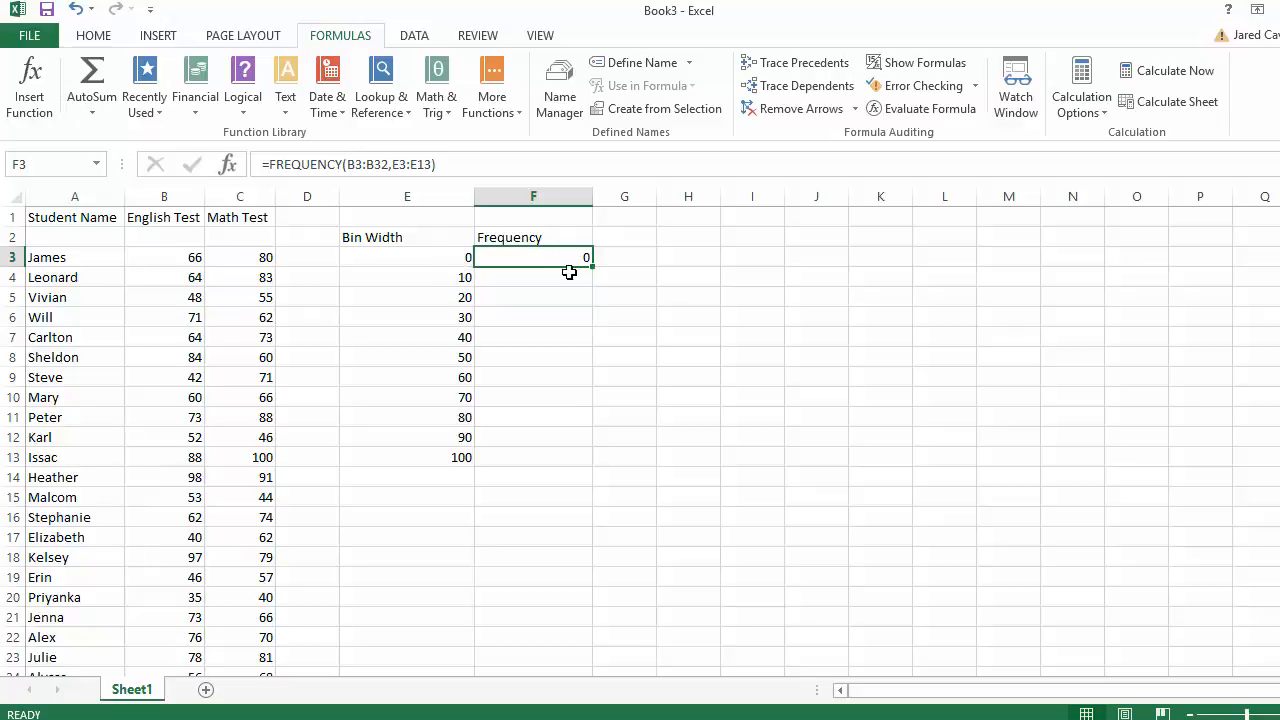
- Make the FREQUENCY formula an array formula across F3:F13 with Ctrl+Shift+Enter
click(566, 336)
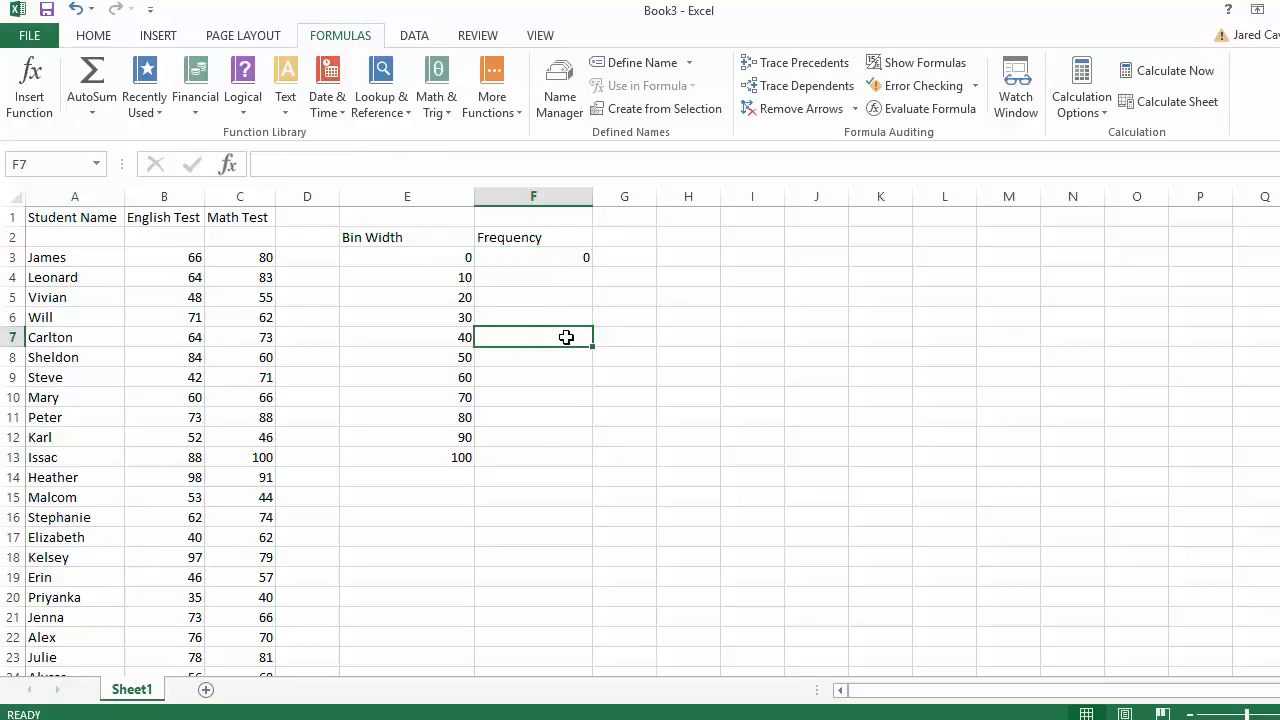
click(660, 265)
click(555, 257)
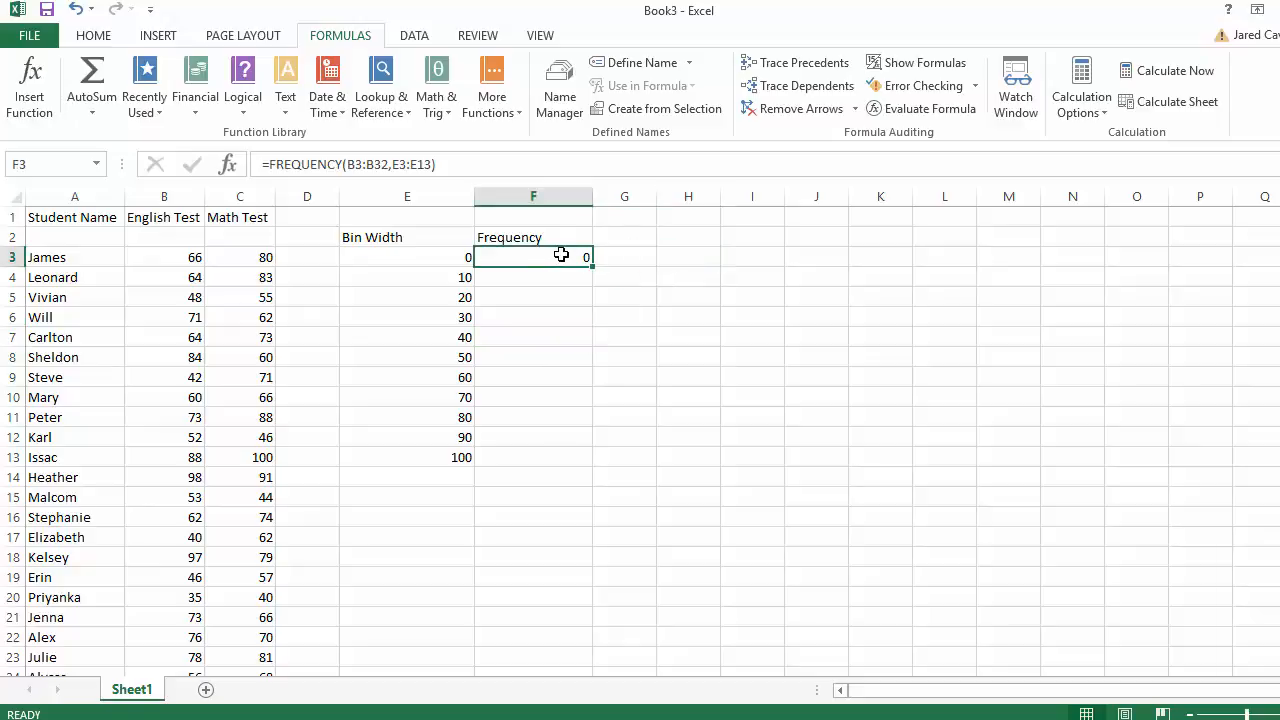
click(680, 357)
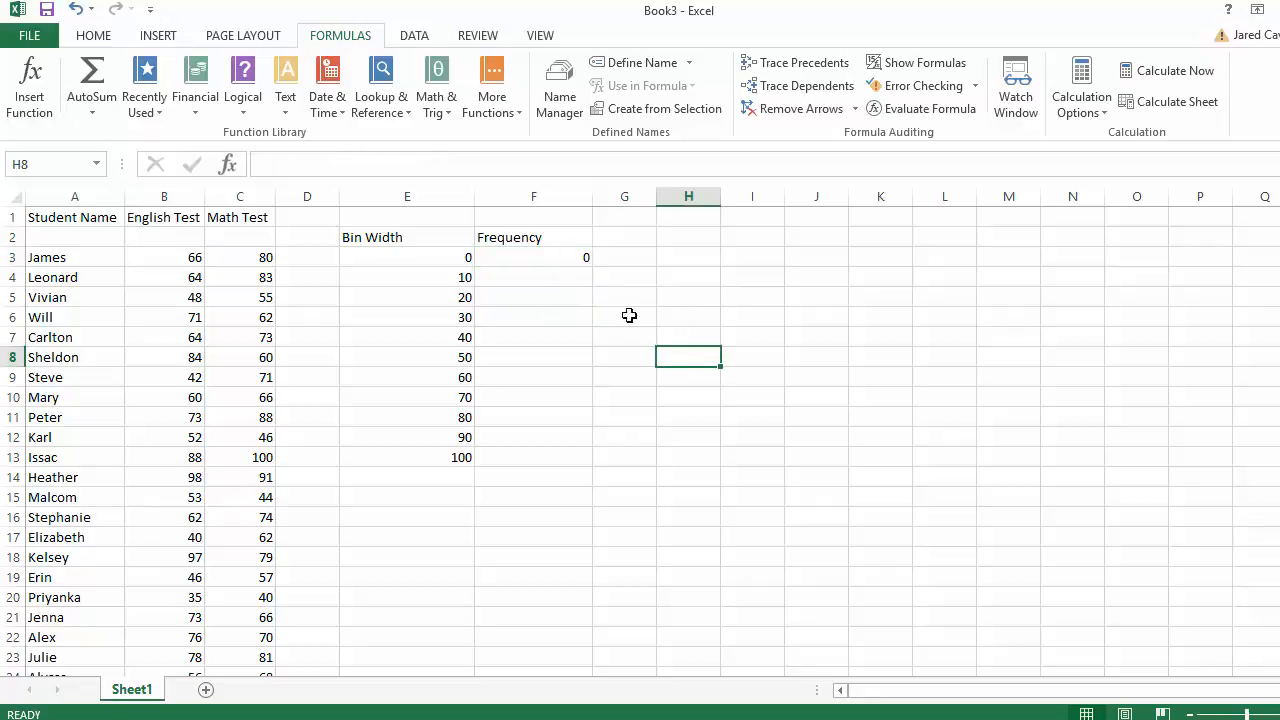
click(560, 255)
drag(559, 261, 557, 454)
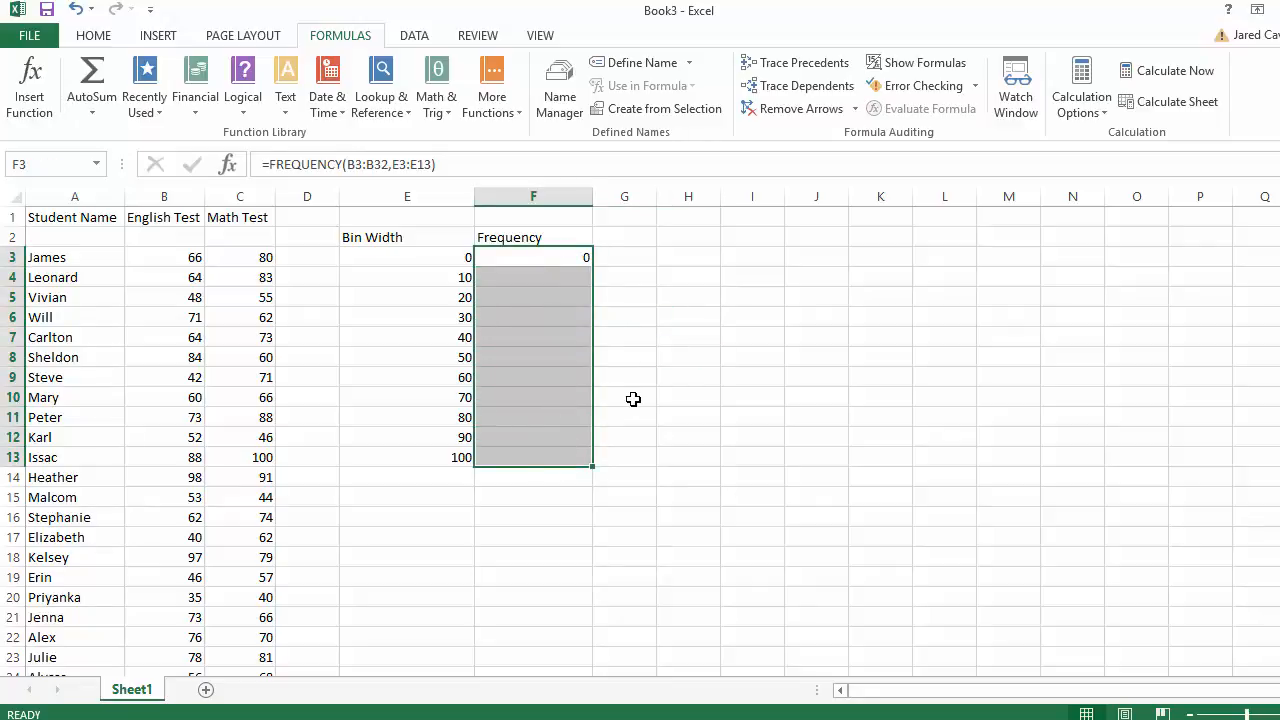
click(441, 165)
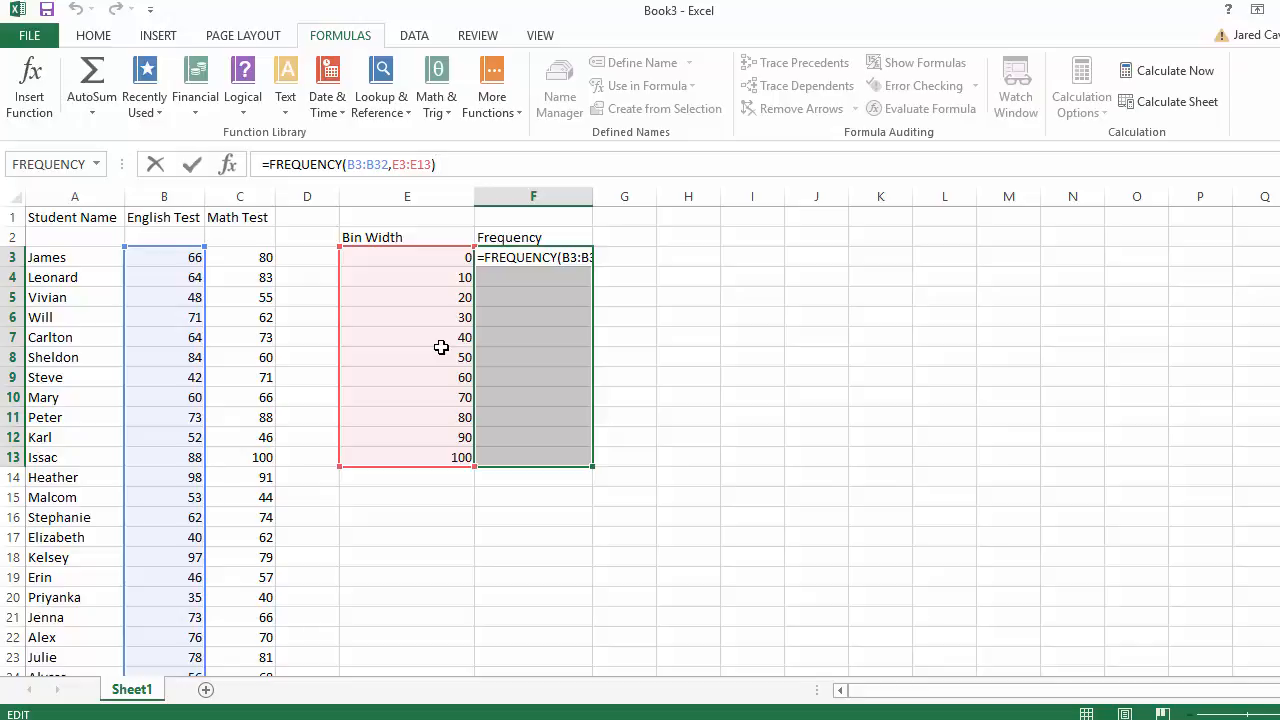
key(ctrl+shift+Return)
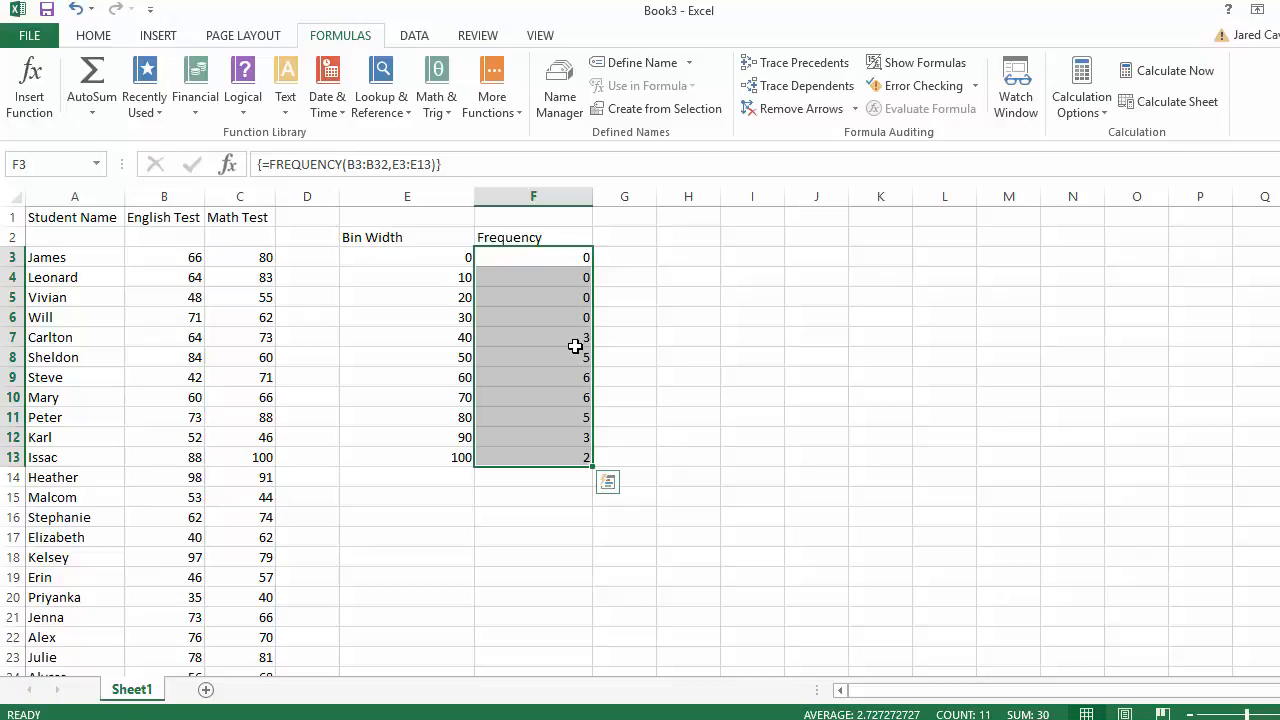
- Select the frequency counts in F3:F13 and show the Insert tab's chart options
click(627, 347)
click(623, 334)
click(626, 297)
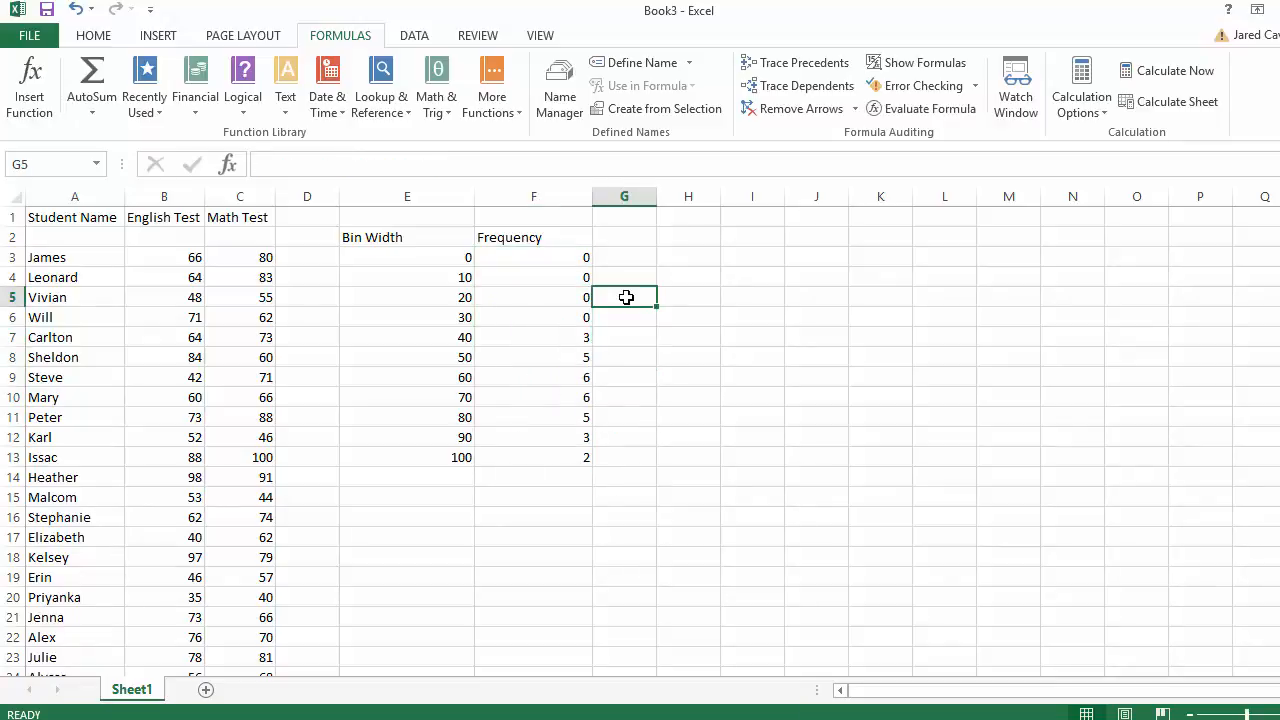
click(648, 440)
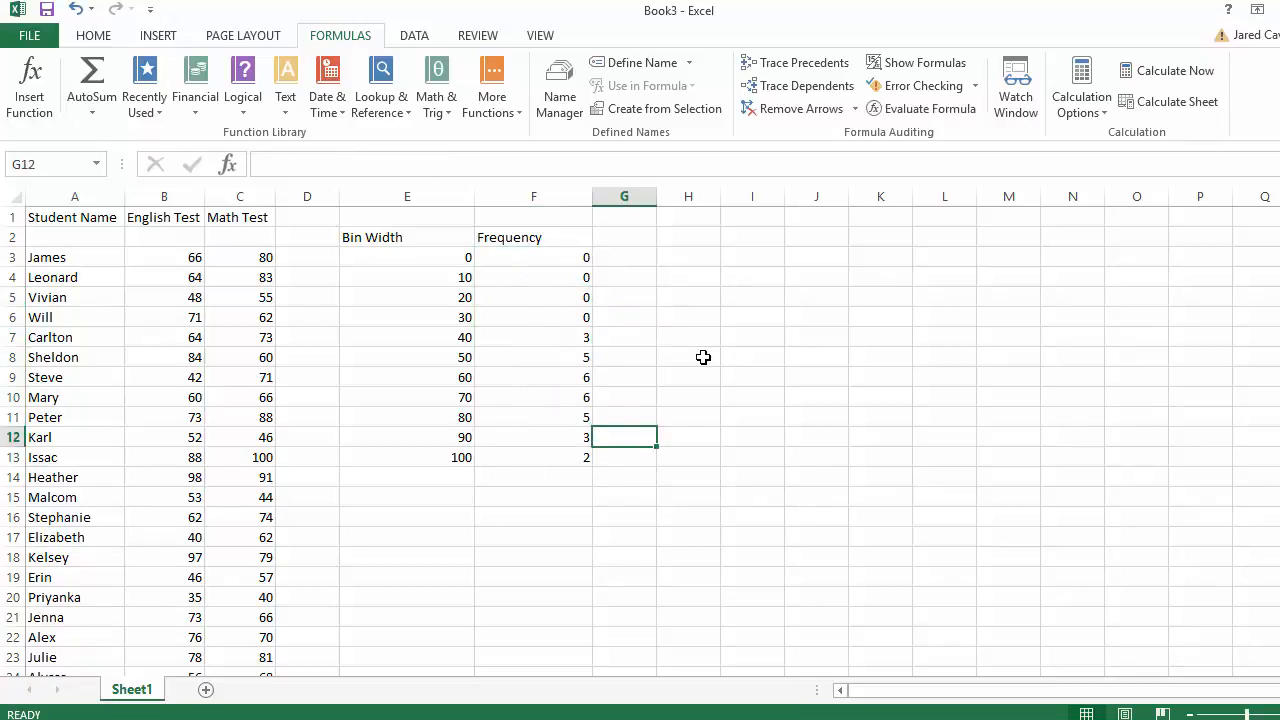
click(661, 312)
click(667, 262)
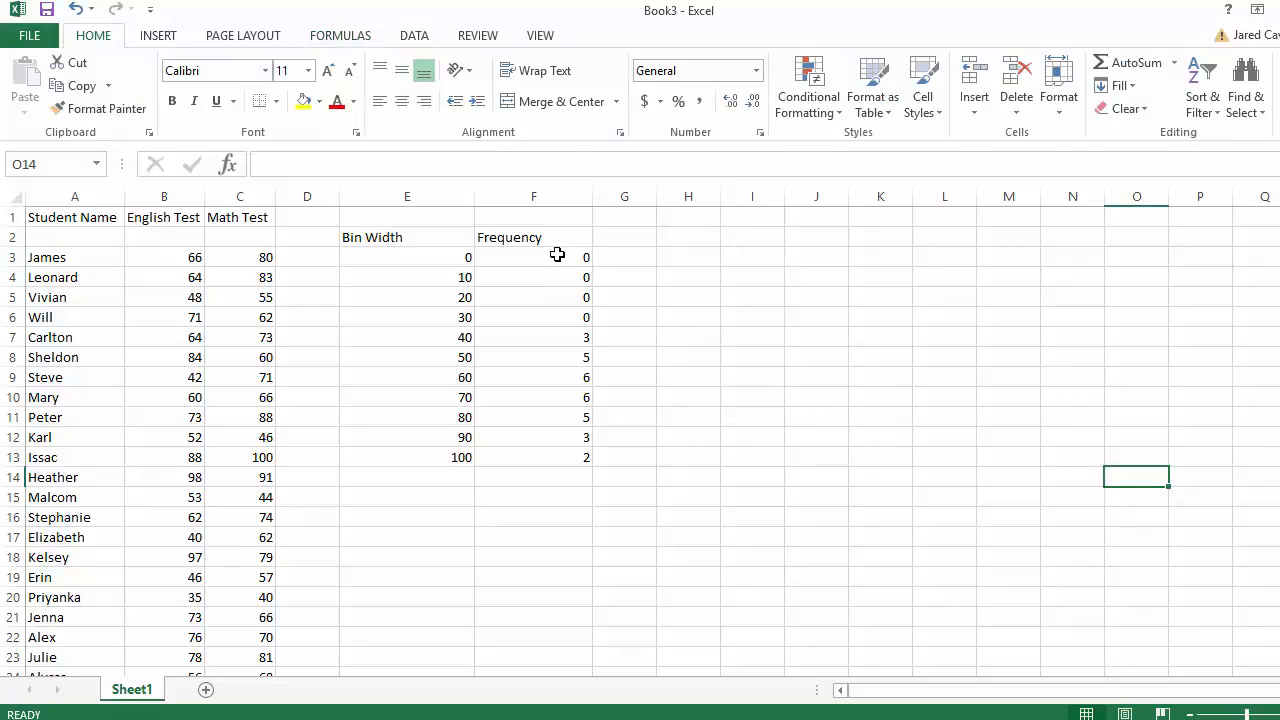
drag(557, 256, 554, 457)
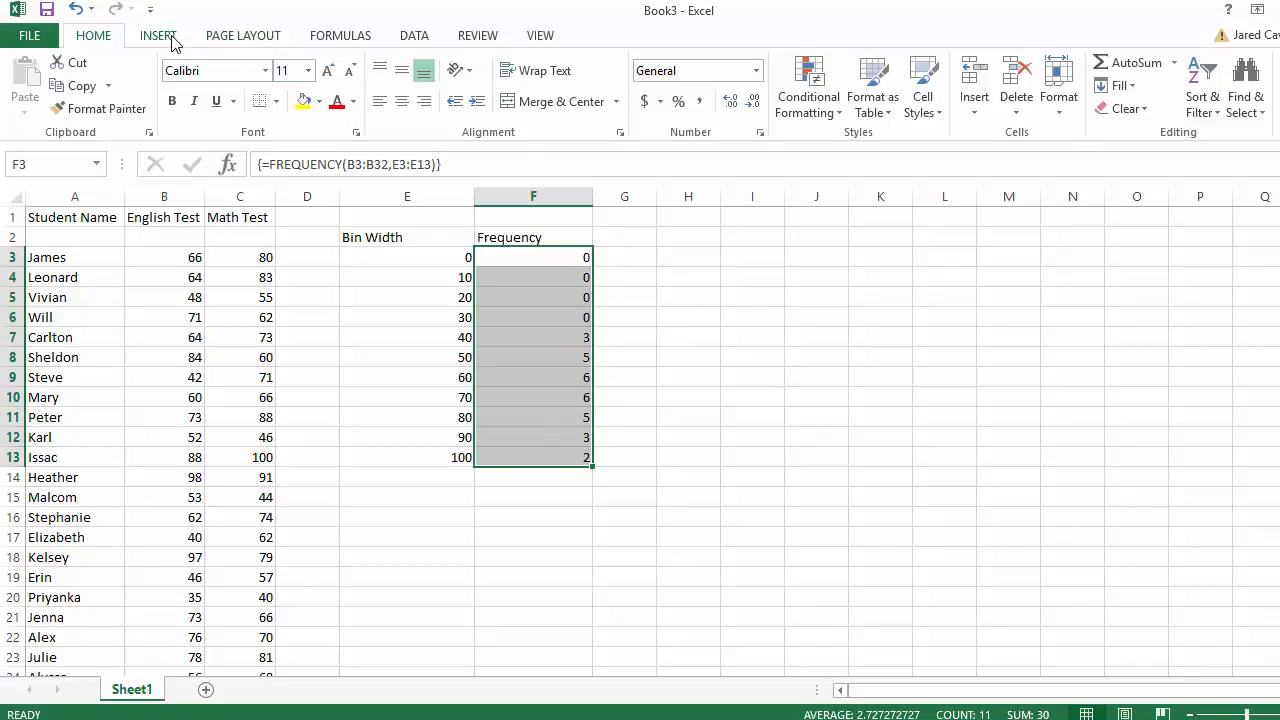
click(663, 352)
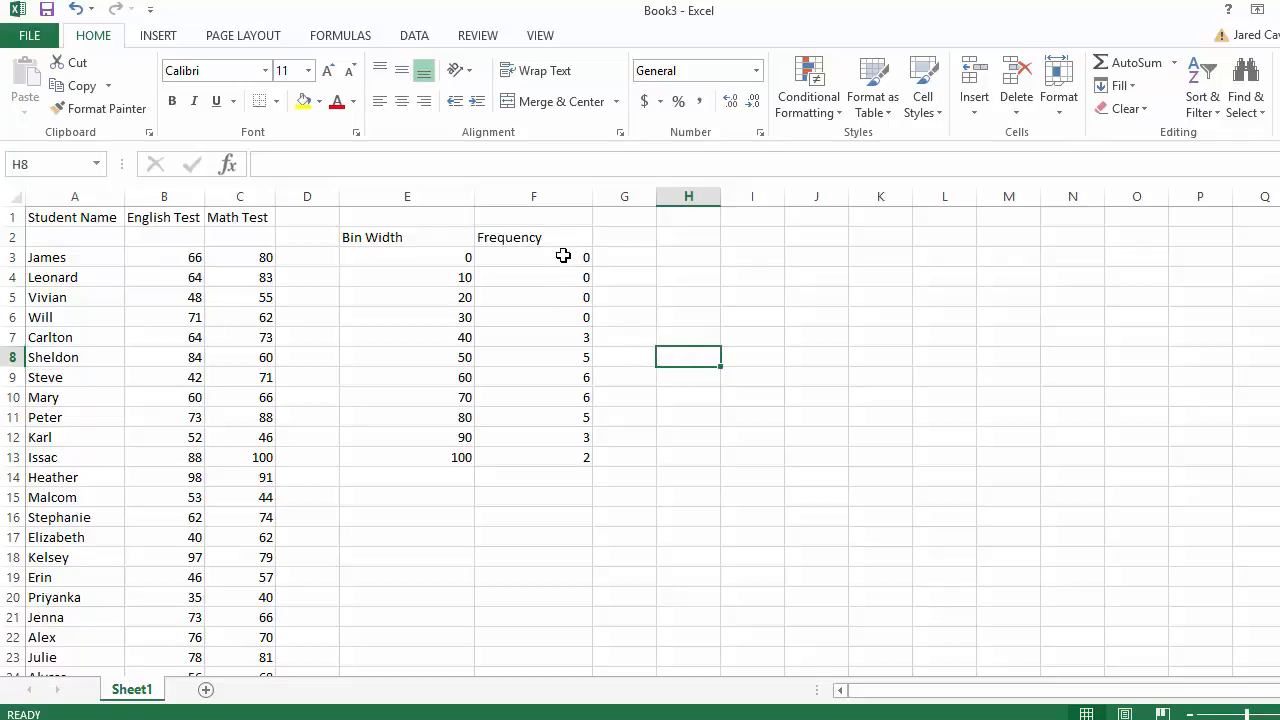
drag(563, 256, 577, 458)
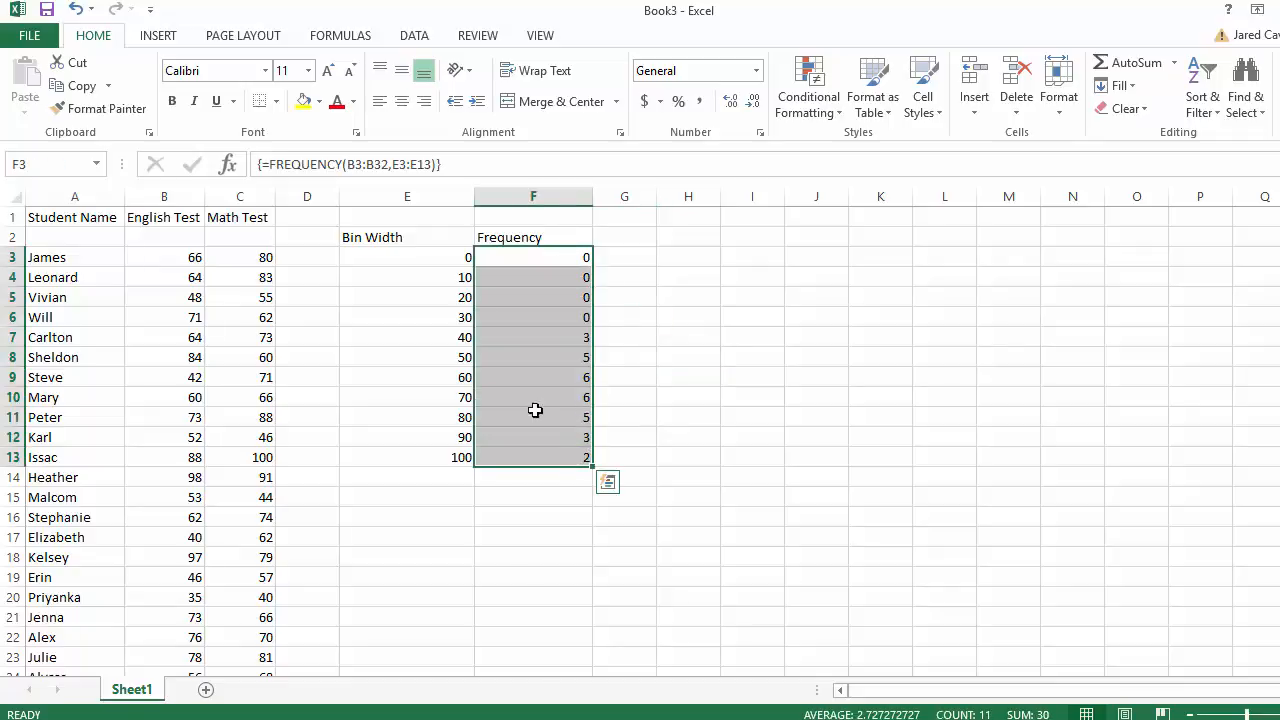
click(170, 38)
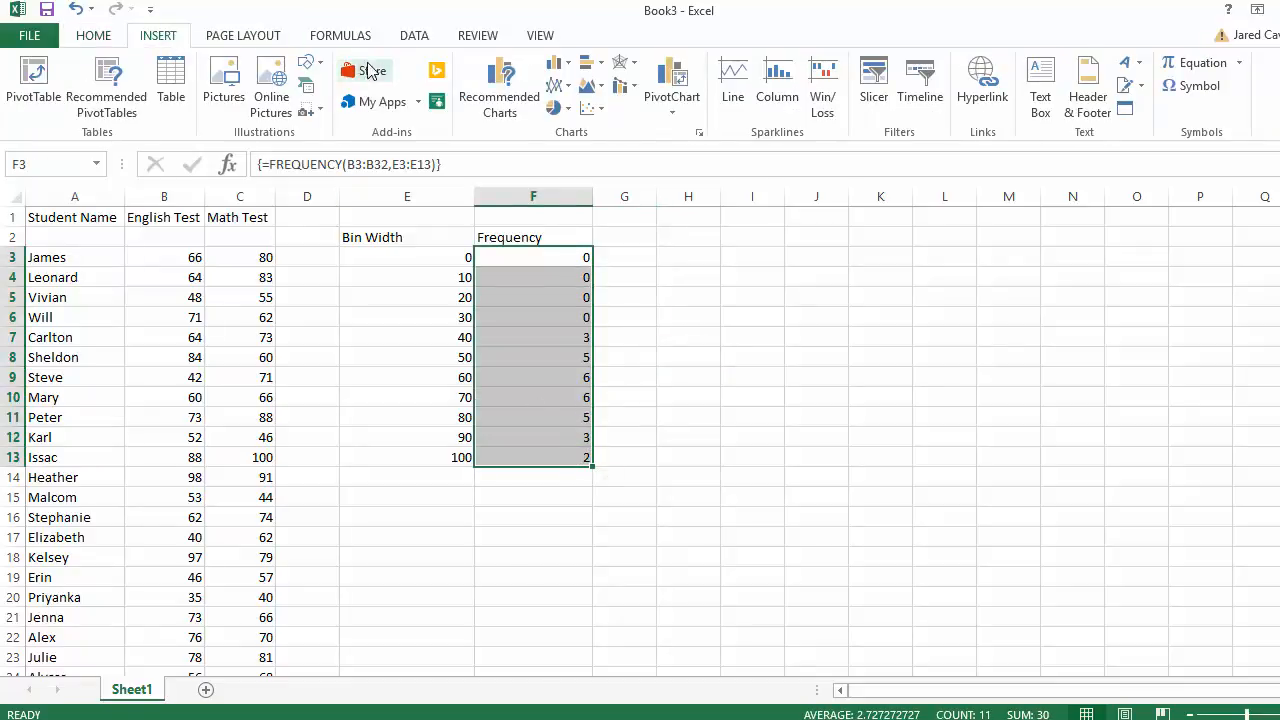
- Insert a 2-D clustered column chart of the counts and drag it beside column F
click(556, 62)
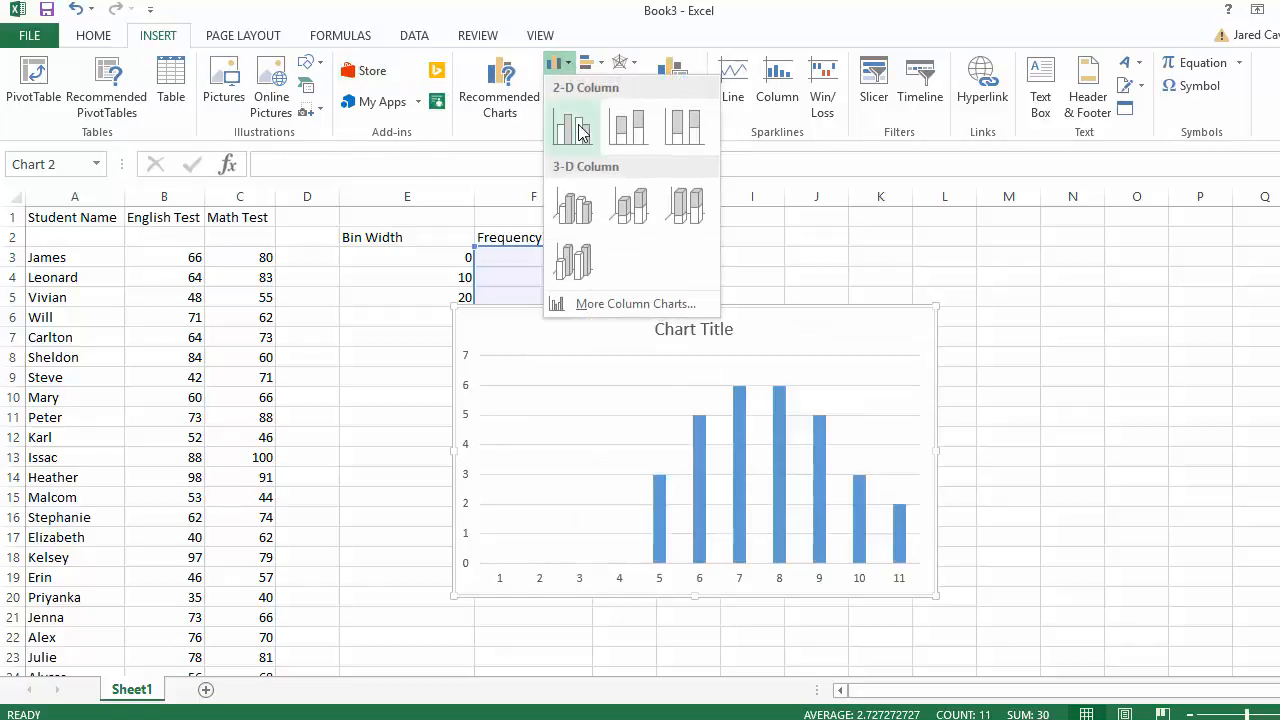
click(582, 132)
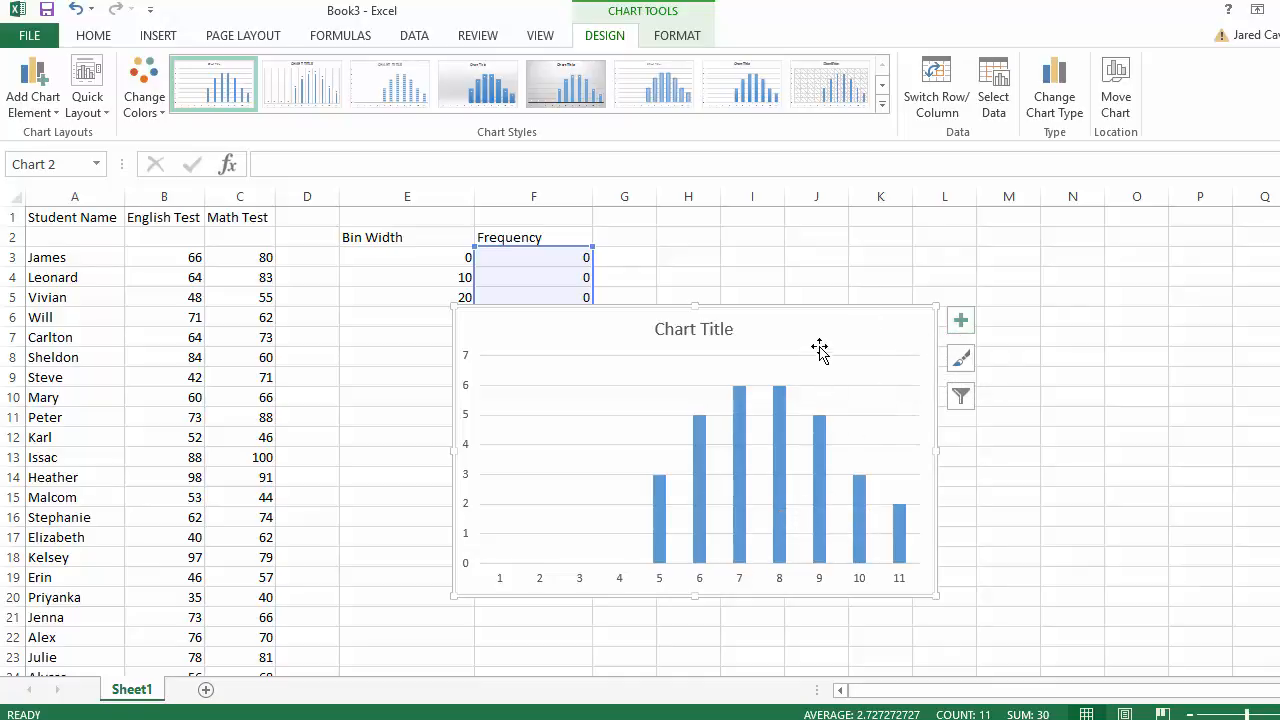
drag(823, 343, 951, 260)
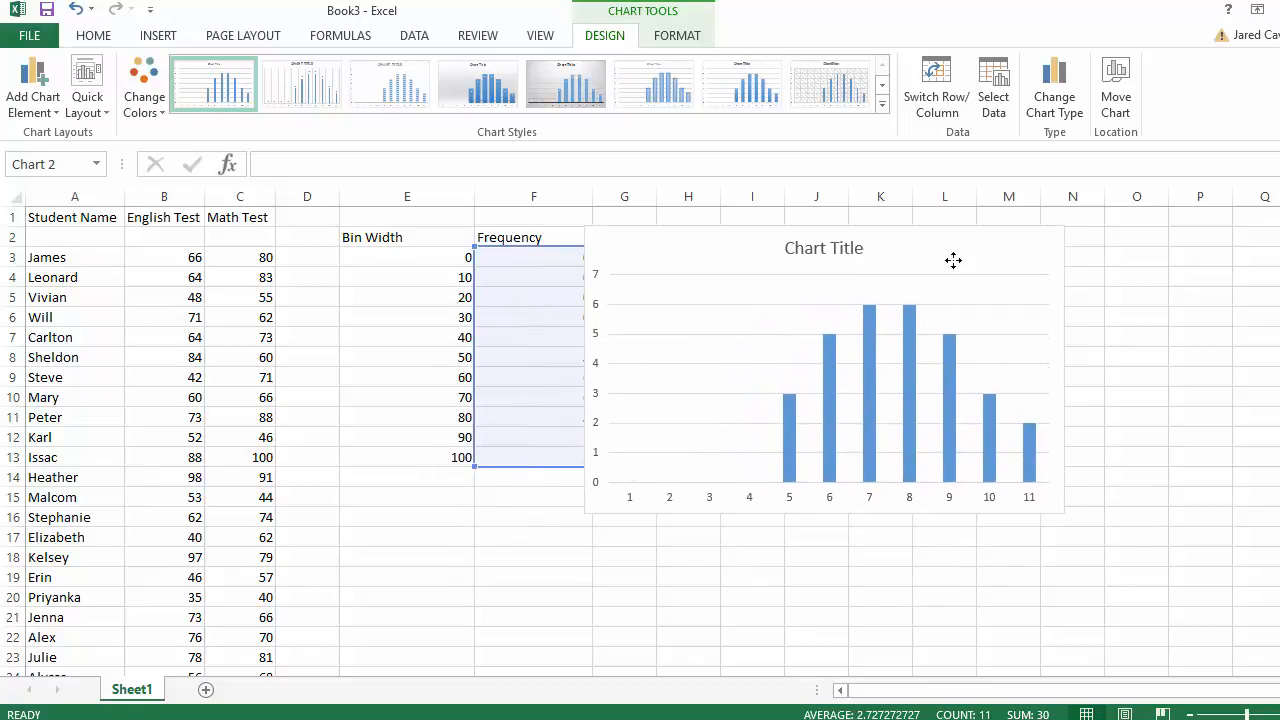
- Open Select Data Source from the bars' right-click menu and reposition the dialog
click(949, 425)
click(912, 500)
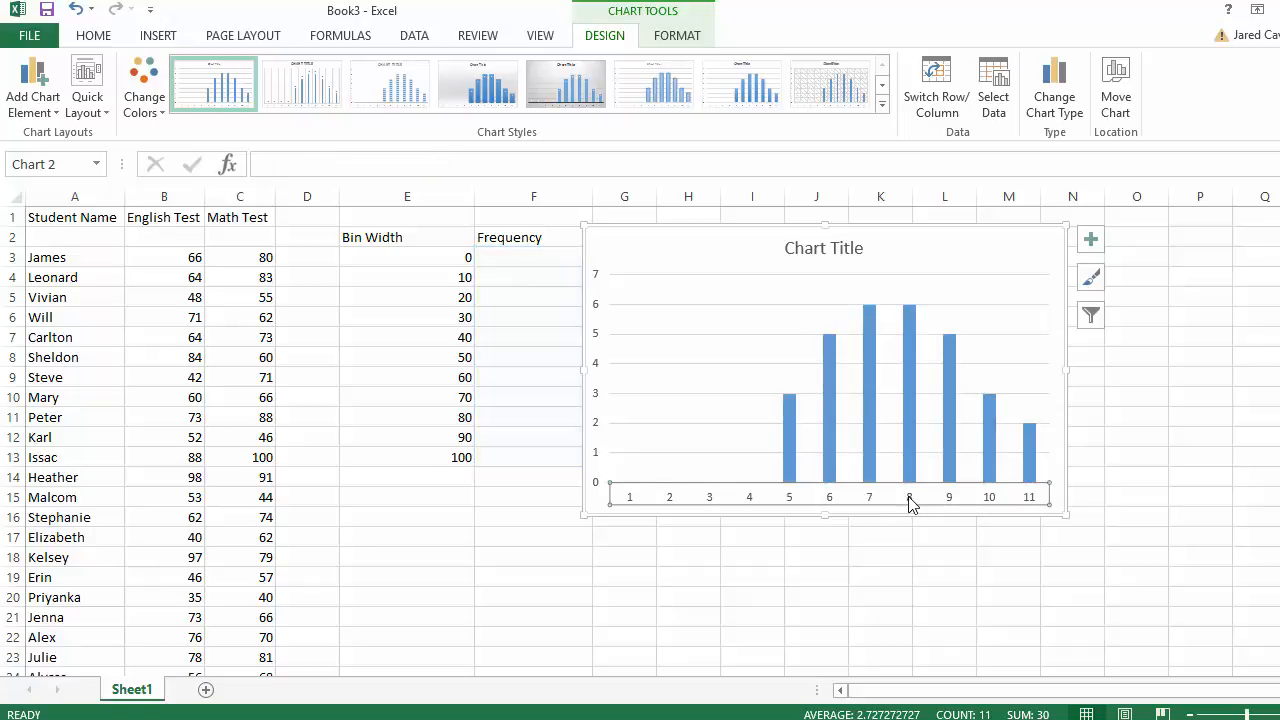
right_click(909, 423)
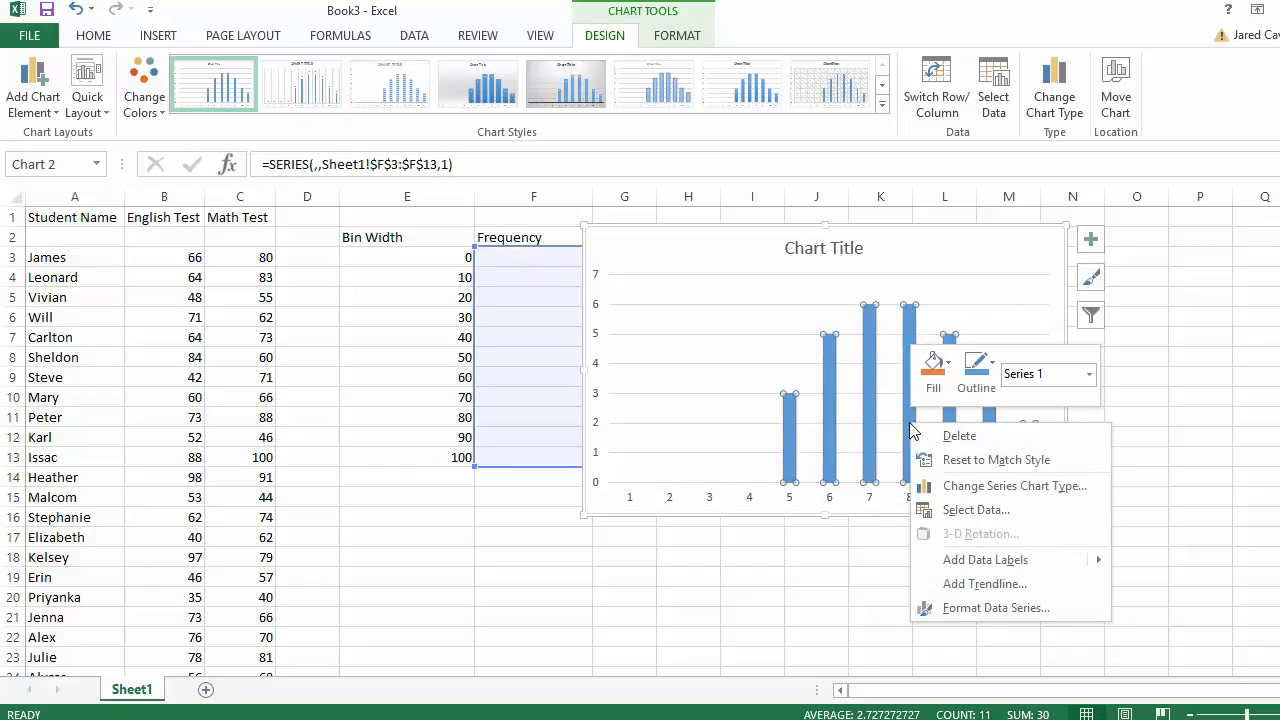
key(Escape)
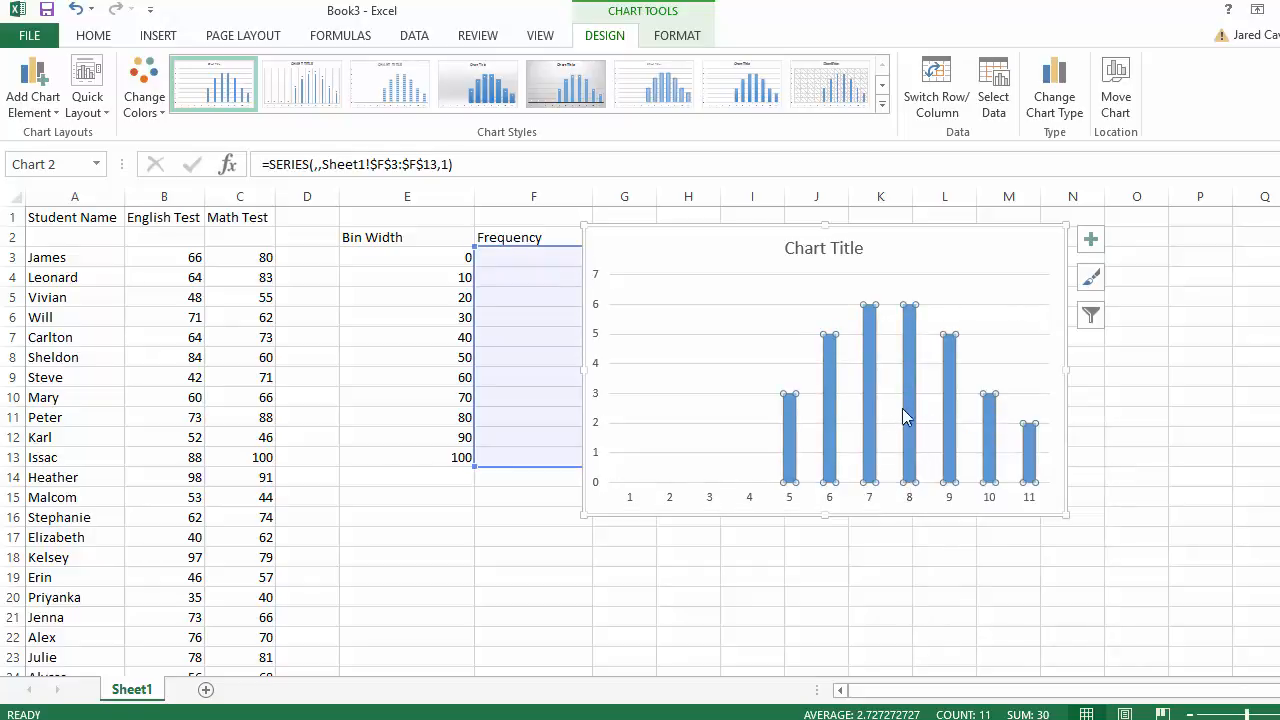
right_click(910, 418)
click(959, 494)
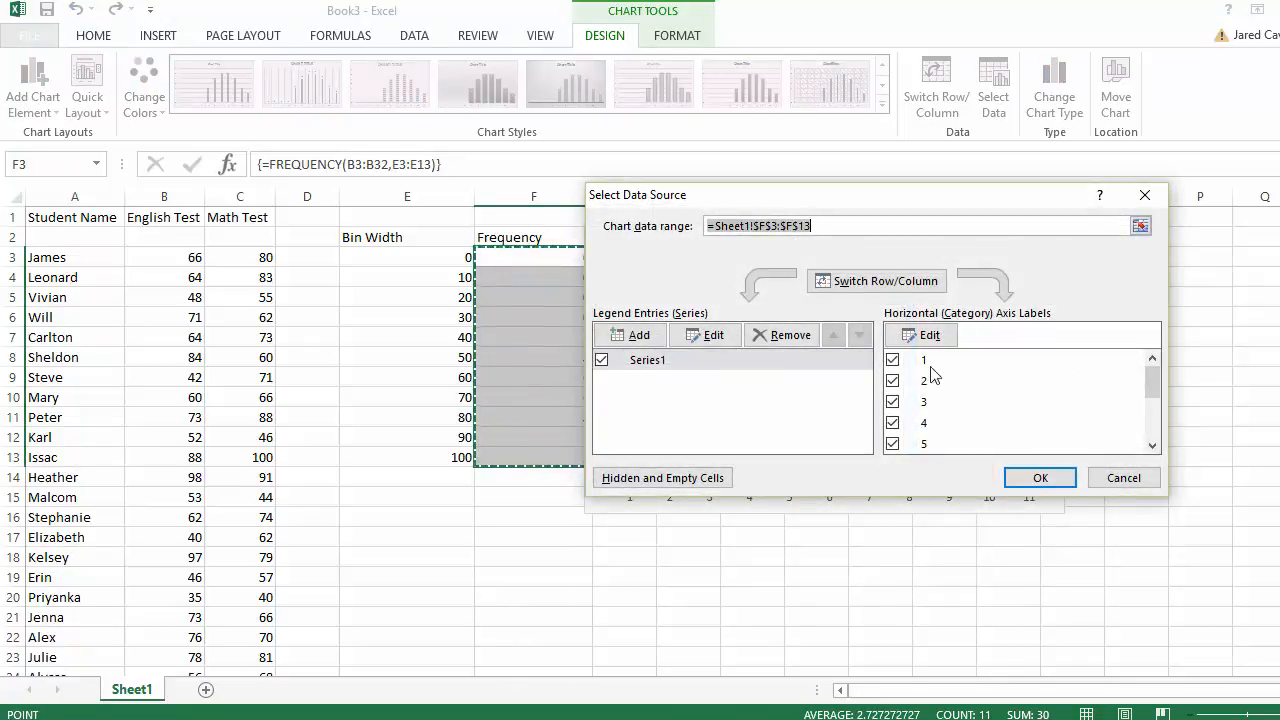
drag(897, 196, 901, 568)
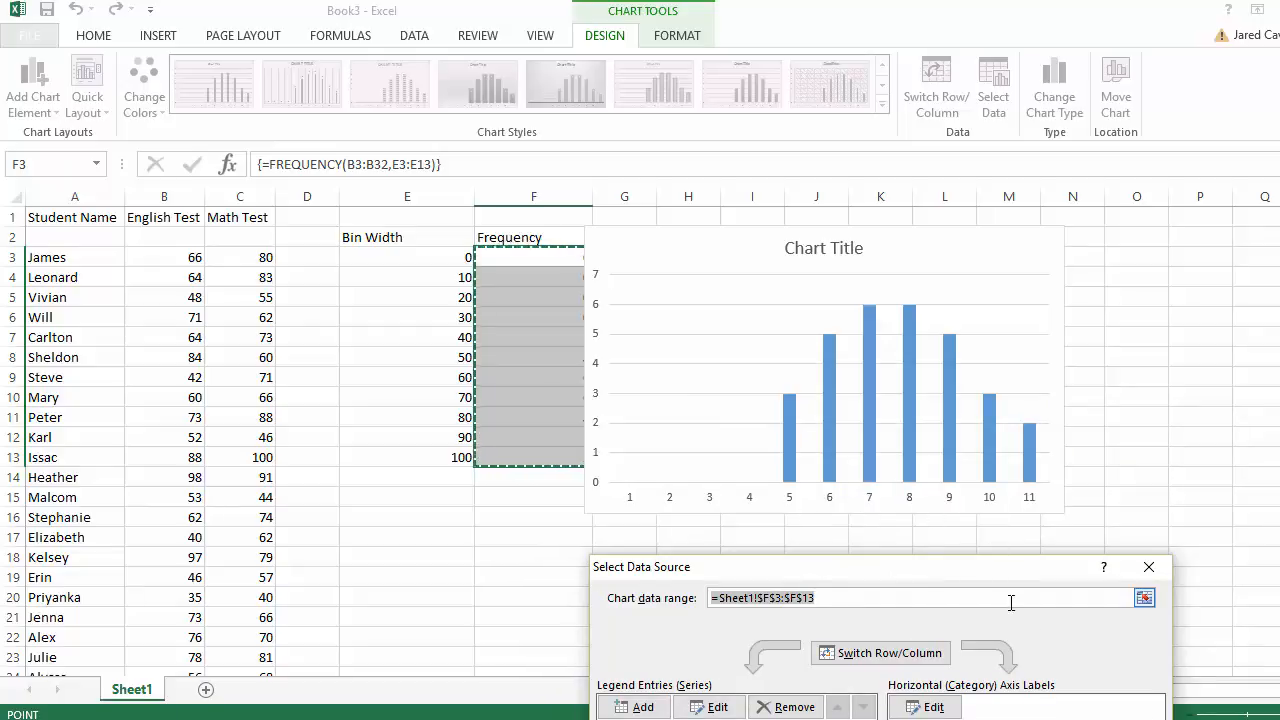
drag(1012, 575, 930, 272)
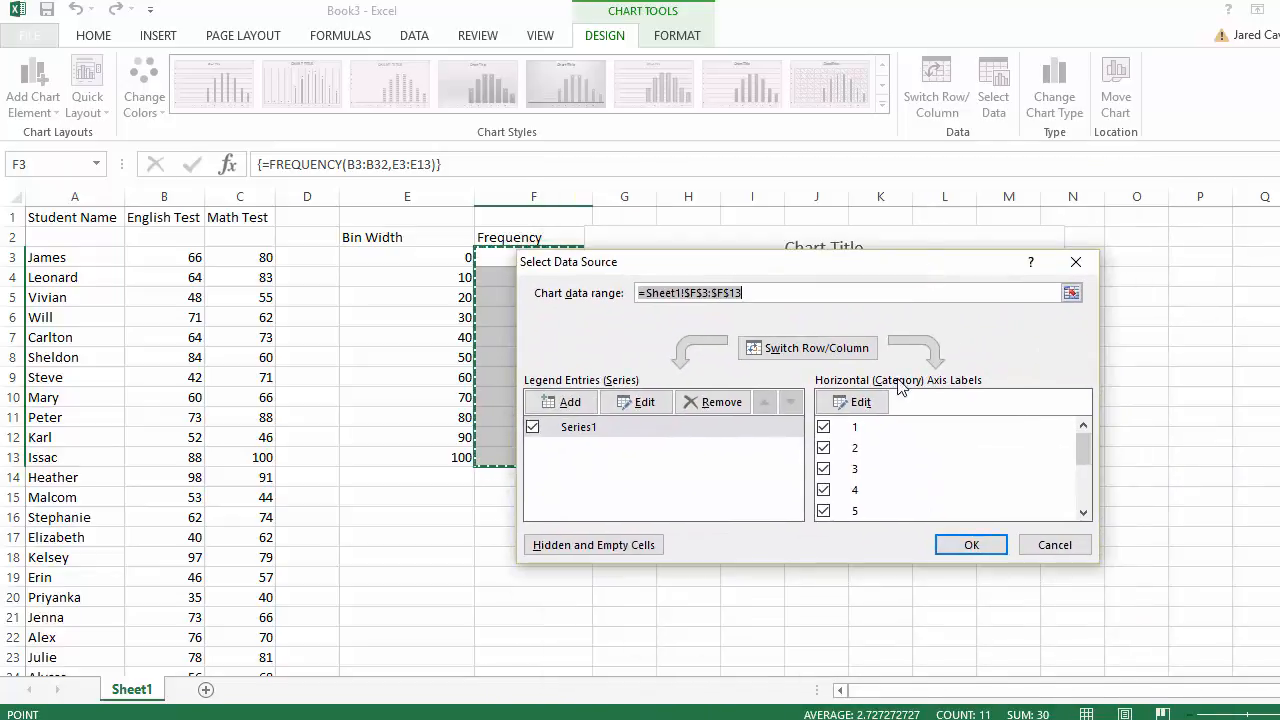
- Use the bin values E3:E13 as the chart's horizontal axis labels
click(845, 403)
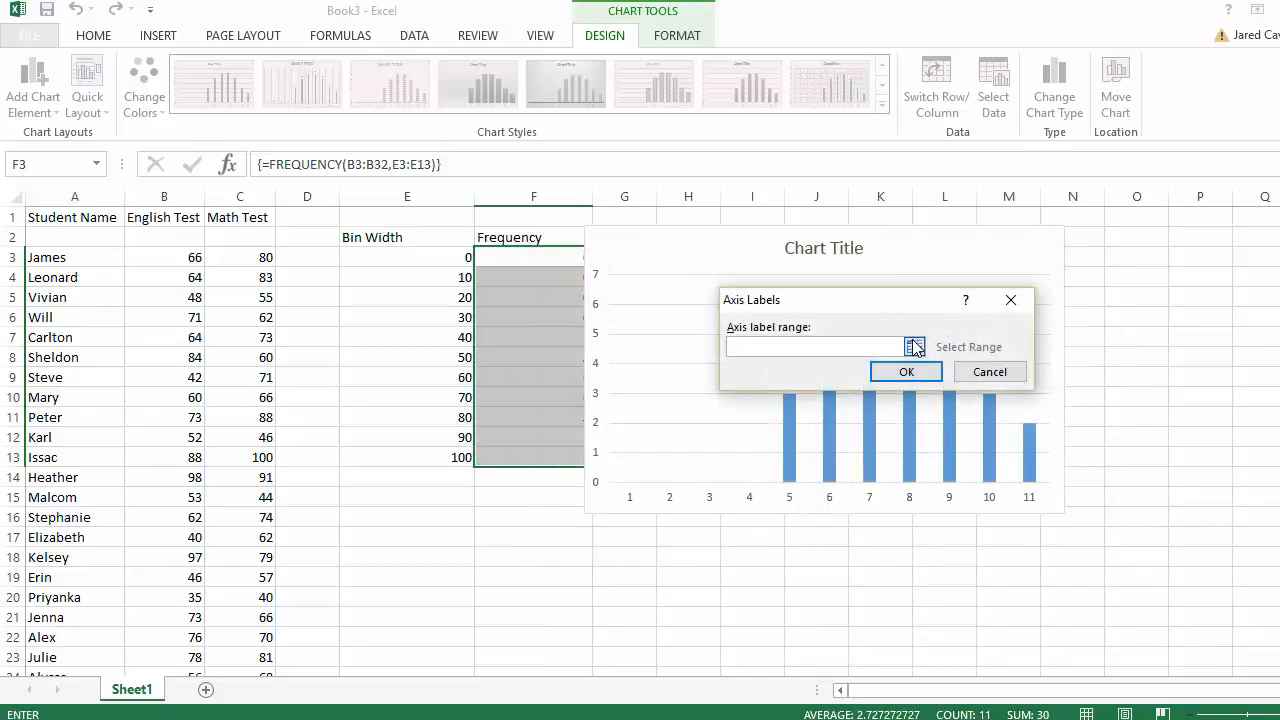
click(914, 347)
drag(427, 267, 429, 455)
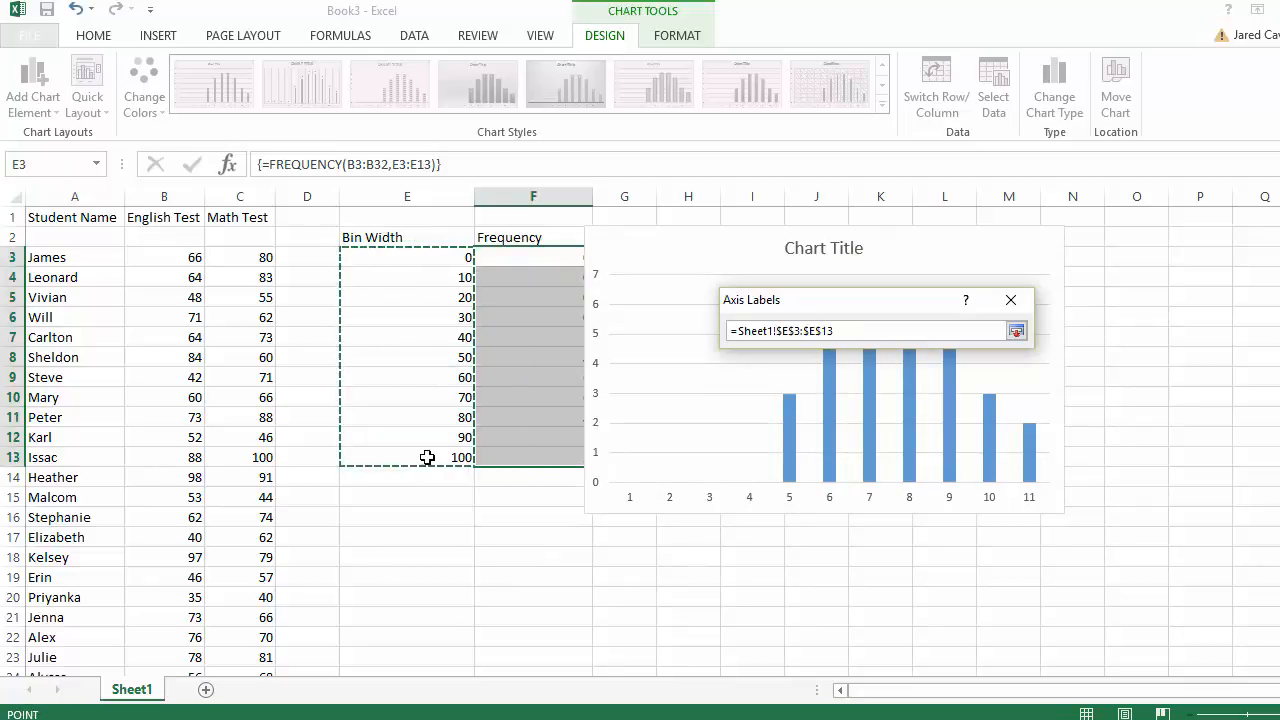
click(1016, 331)
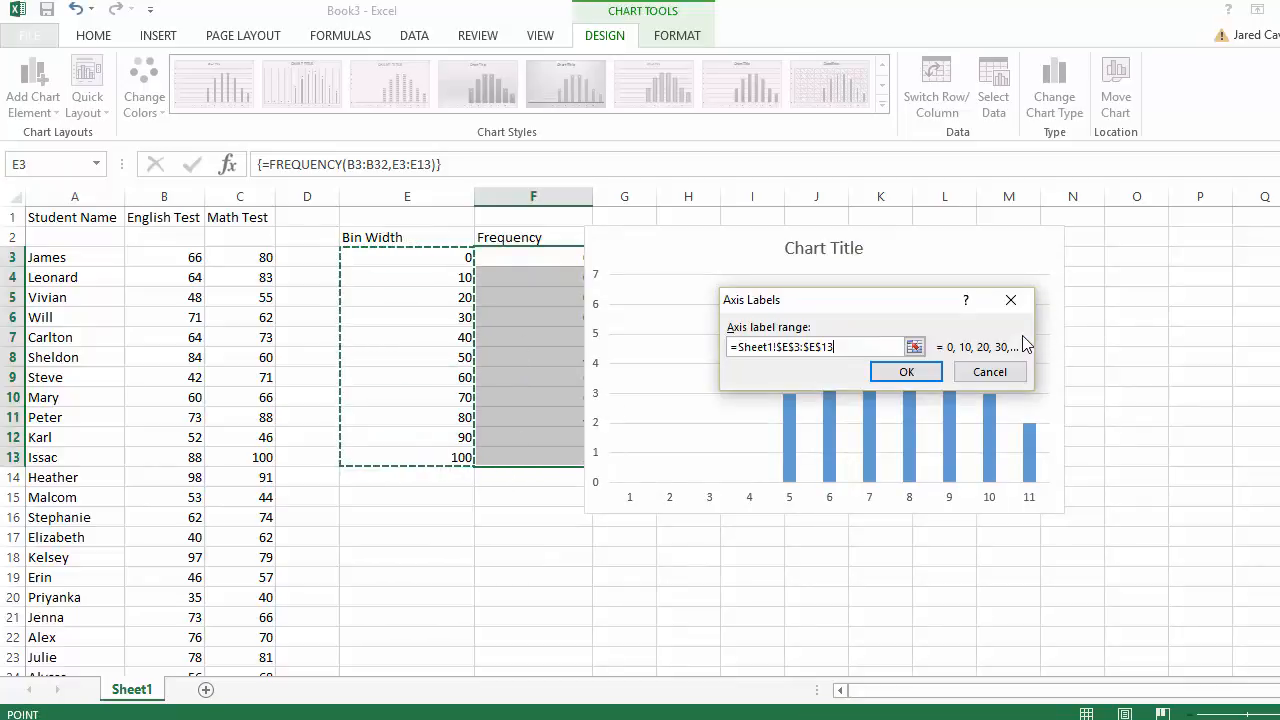
click(910, 378)
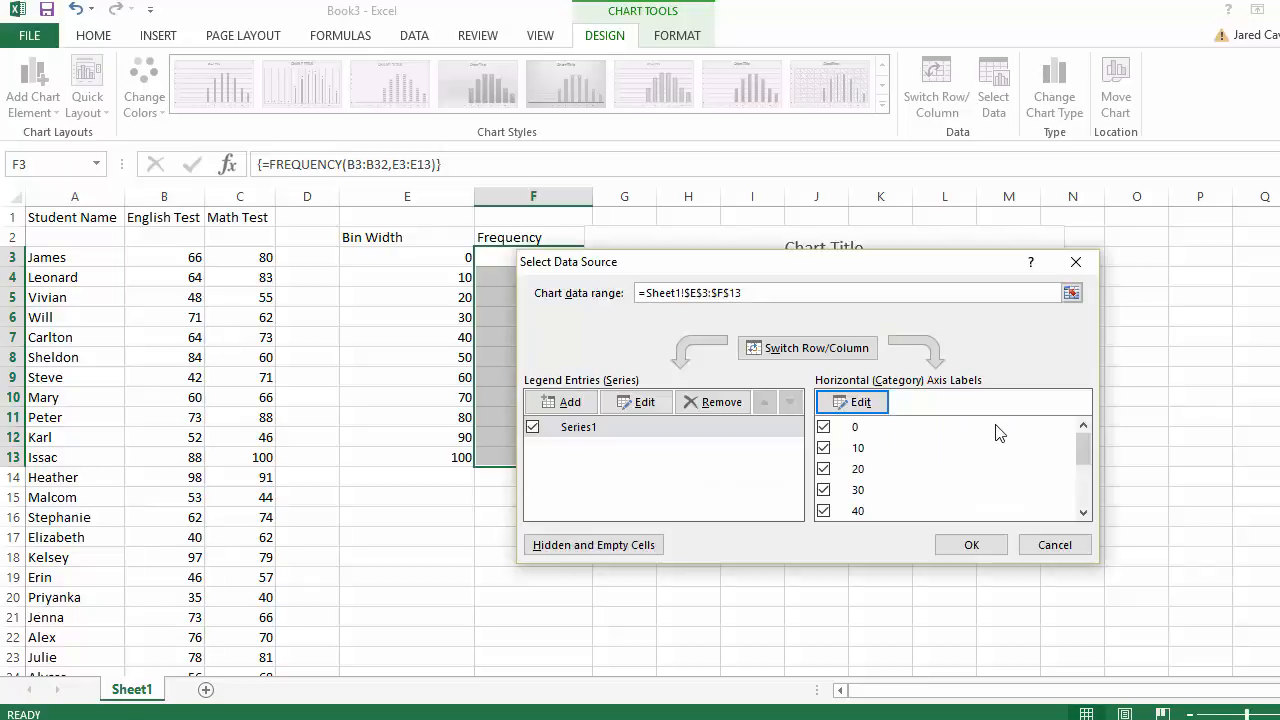
- Uncheck the 0, 10, 20 and 30 axis categories and apply the change
drag(930, 268, 1188, 95)
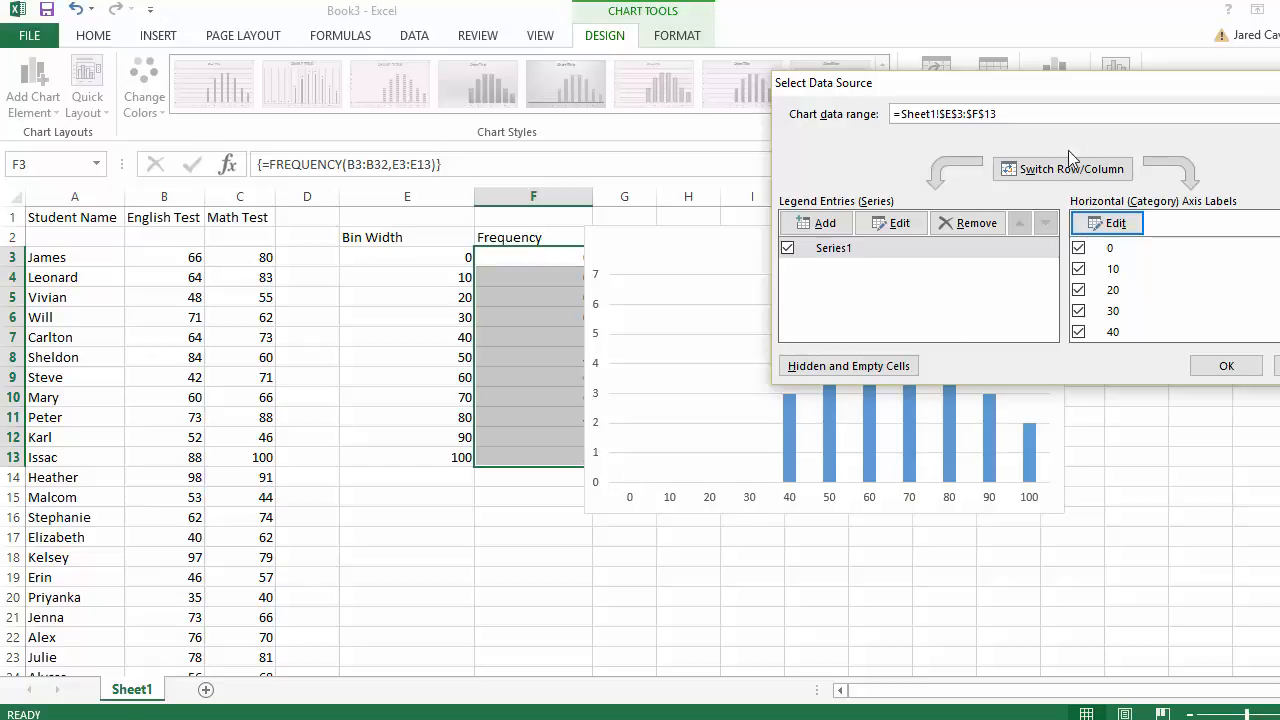
click(1079, 249)
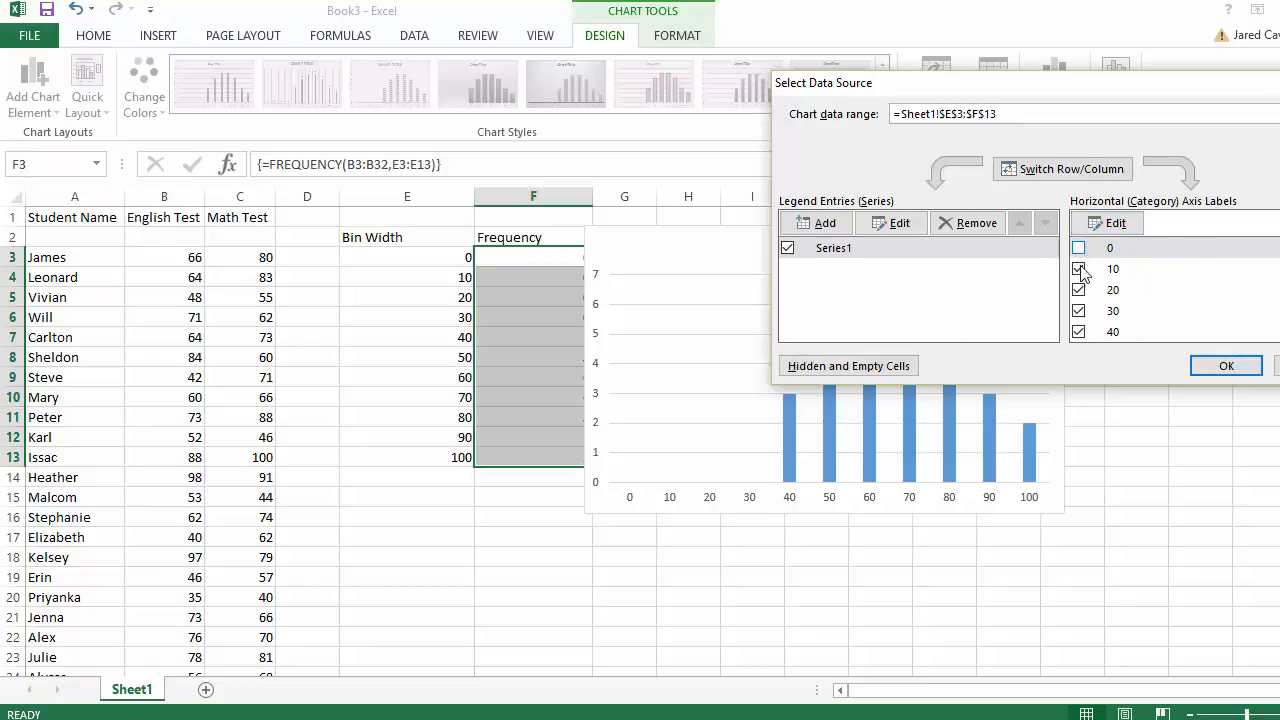
click(1079, 269)
click(1079, 290)
click(1078, 311)
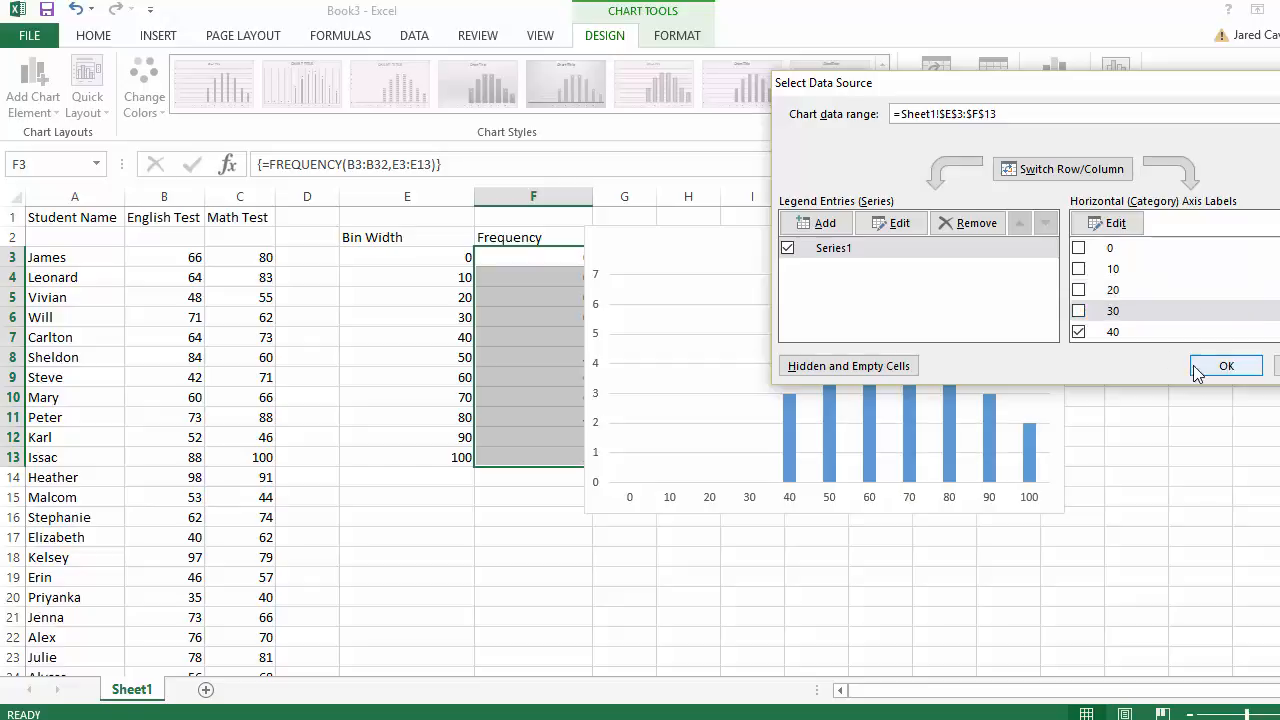
click(1226, 366)
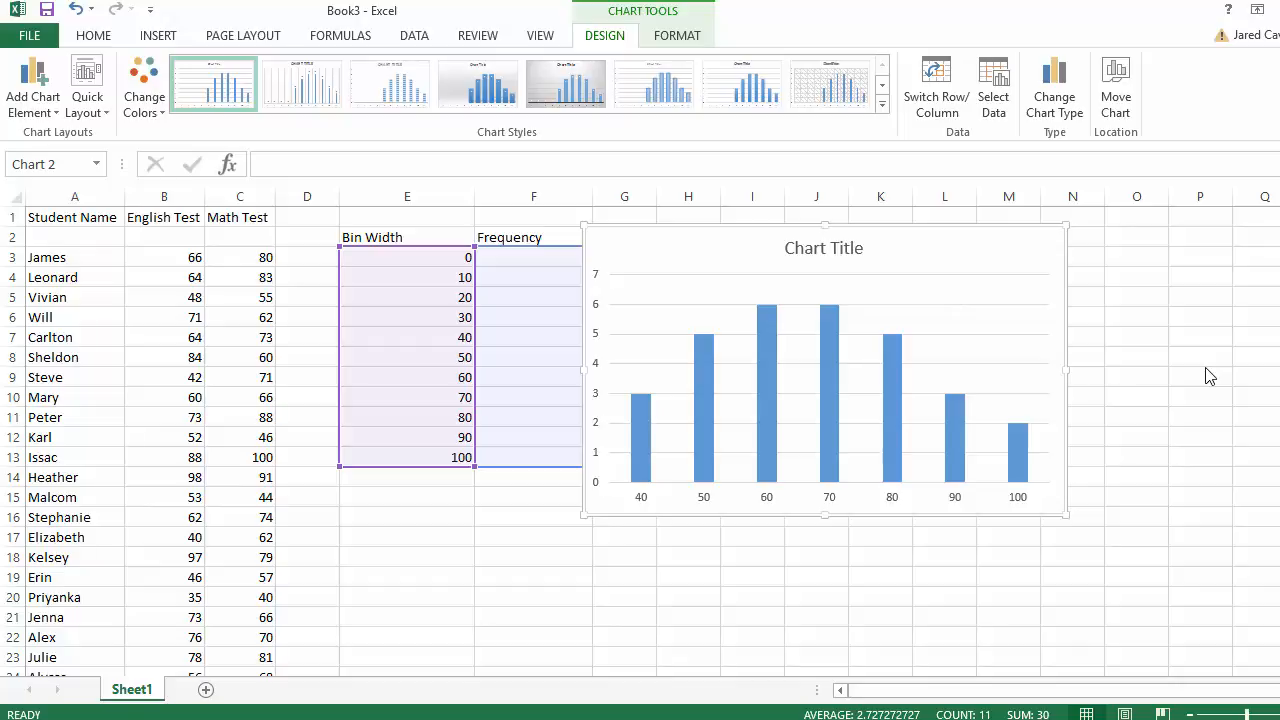
- Reopen Select Data Source, re-check the 30 axis category, and apply it
mouse_move(887, 408)
right_click(886, 405)
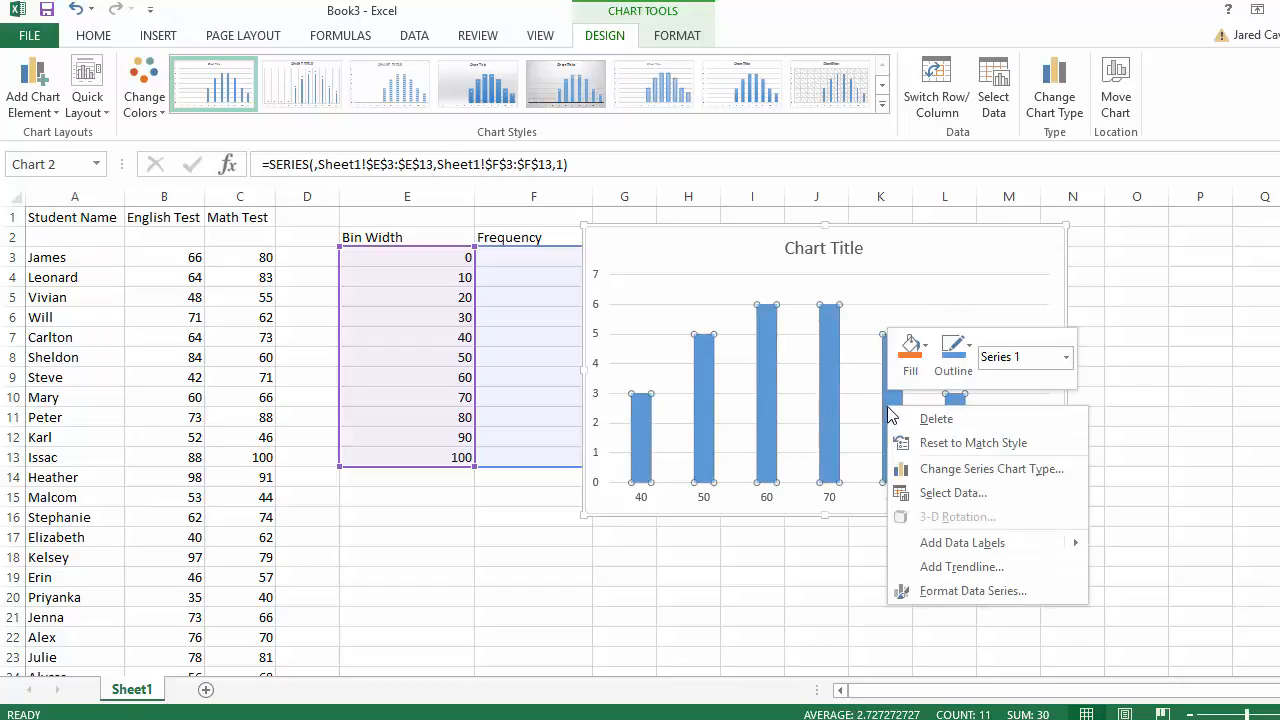
click(953, 492)
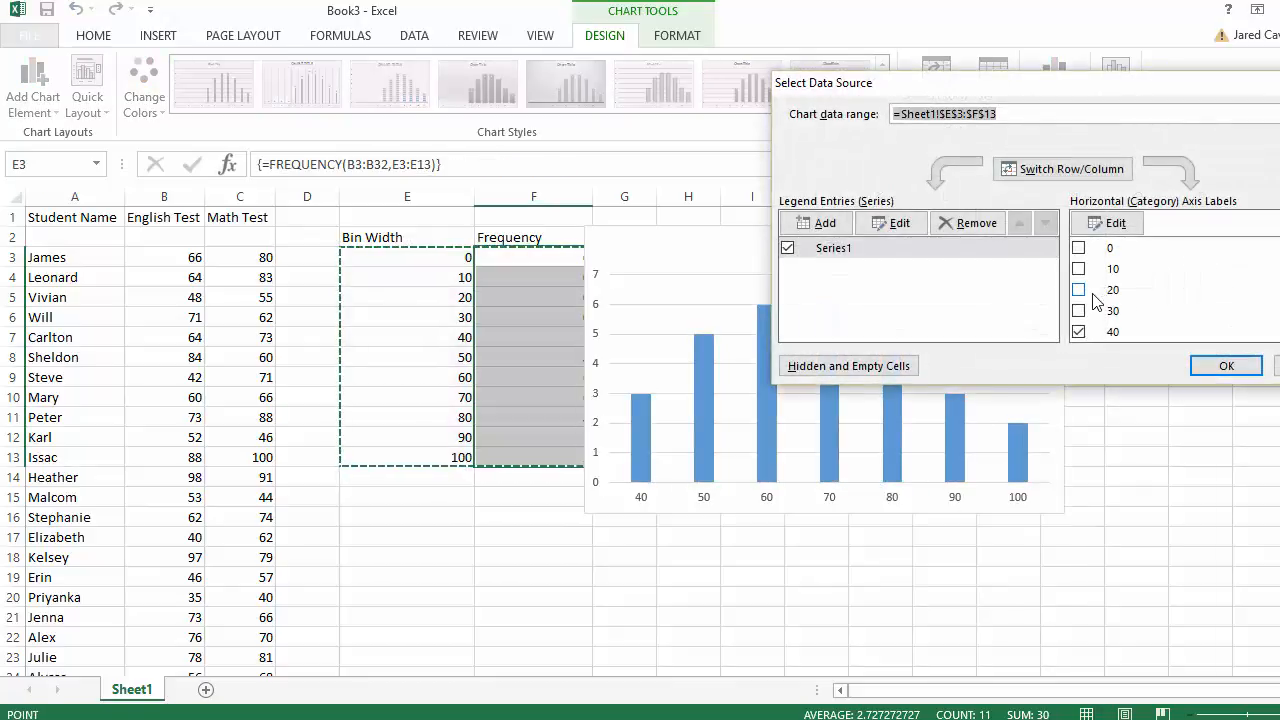
click(1080, 311)
click(1224, 366)
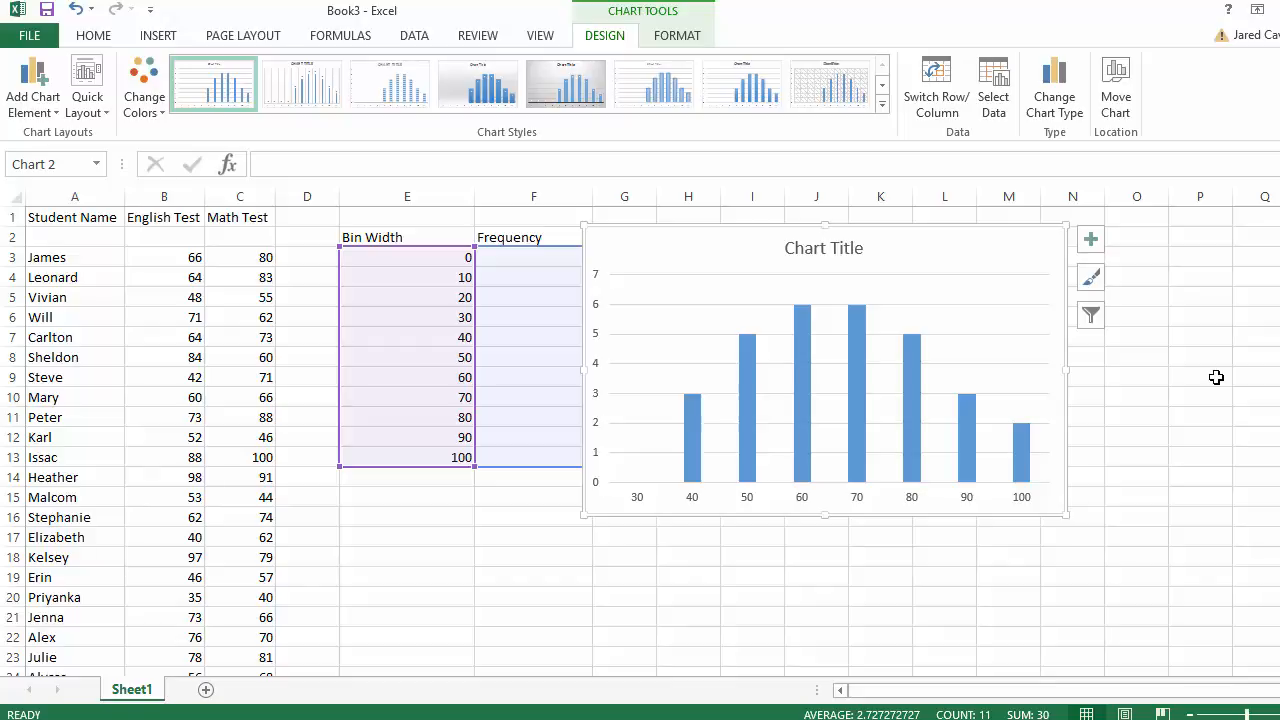
- Delete both sets of horizontal gridlines from the histogram, leaving only bars and axes
click(985, 306)
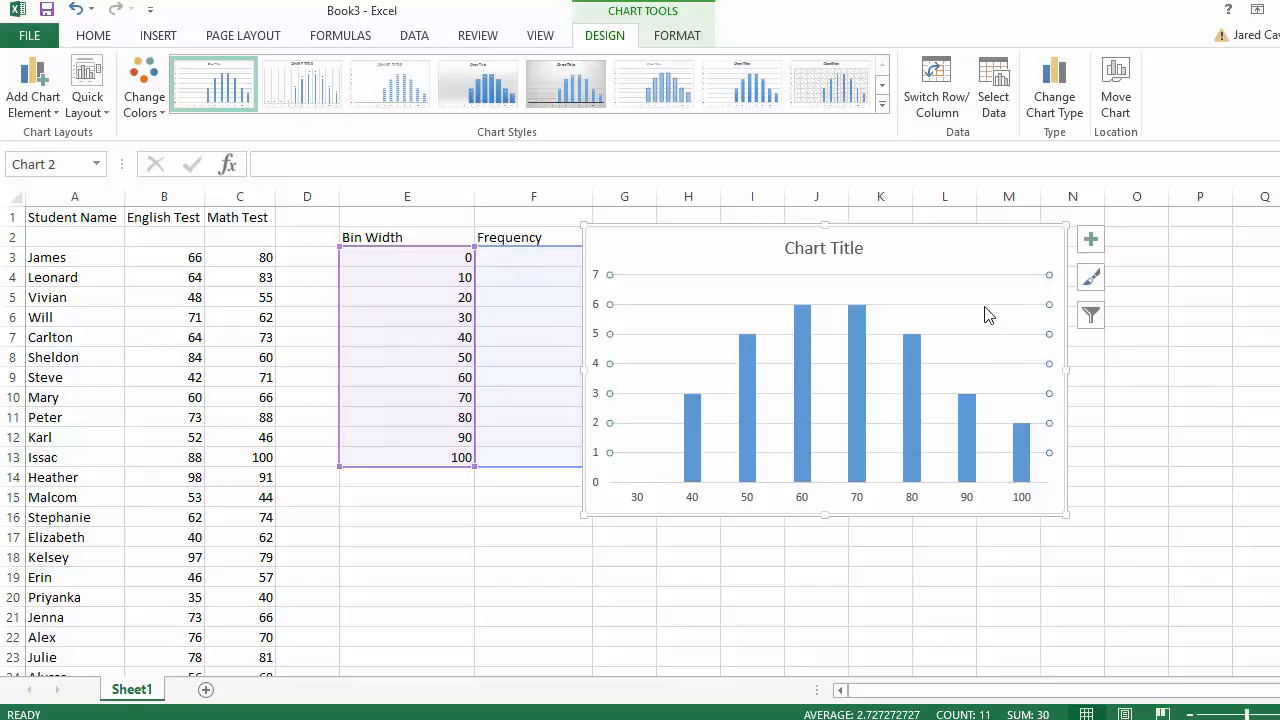
right_click(985, 314)
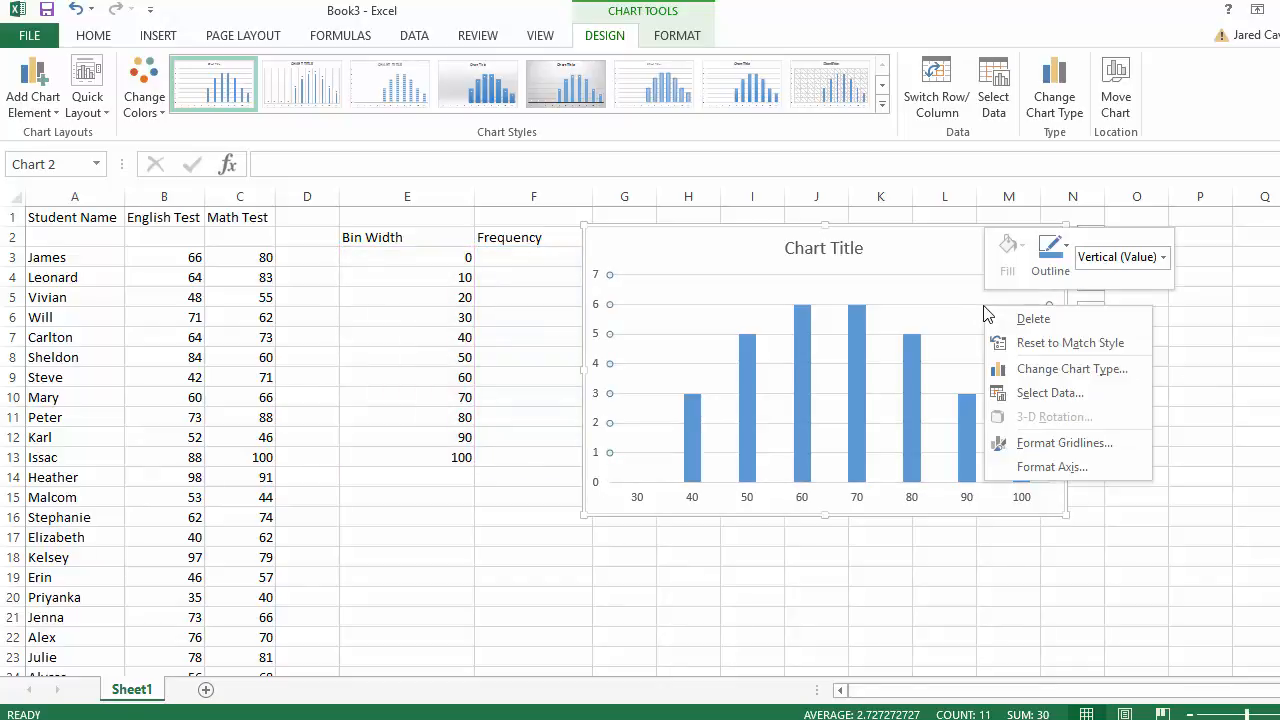
click(1013, 323)
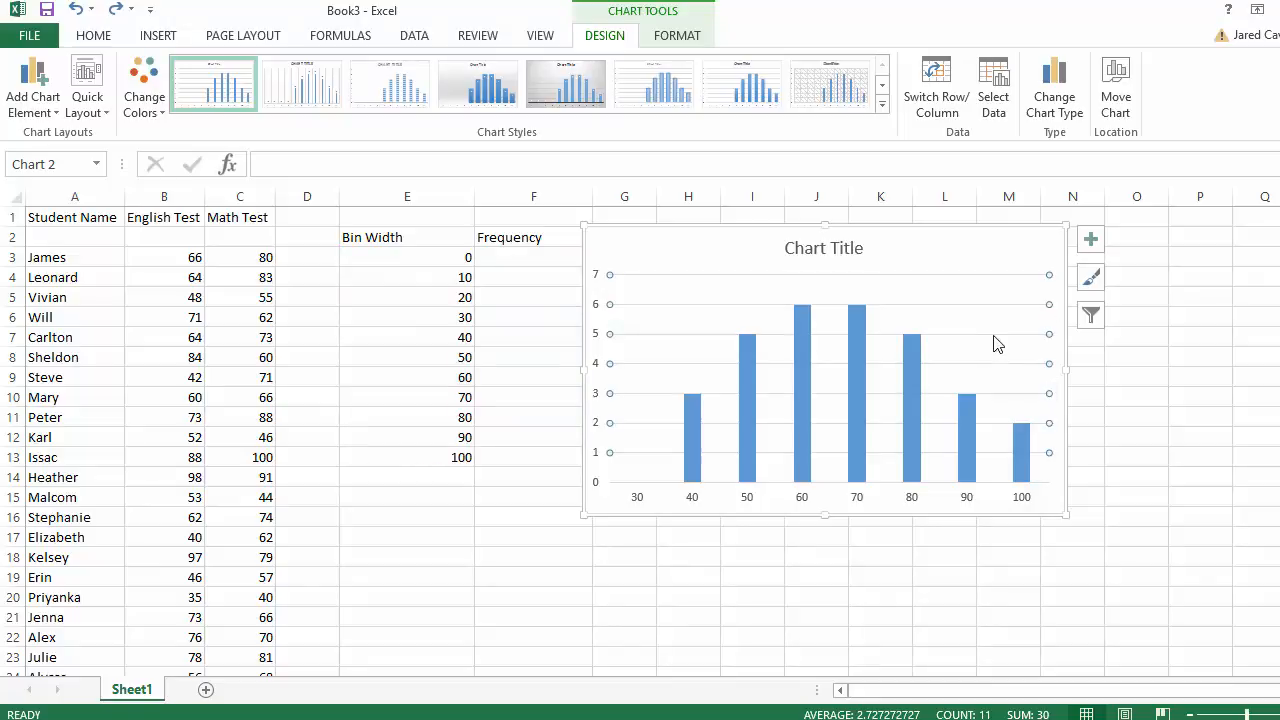
right_click(994, 341)
click(1040, 349)
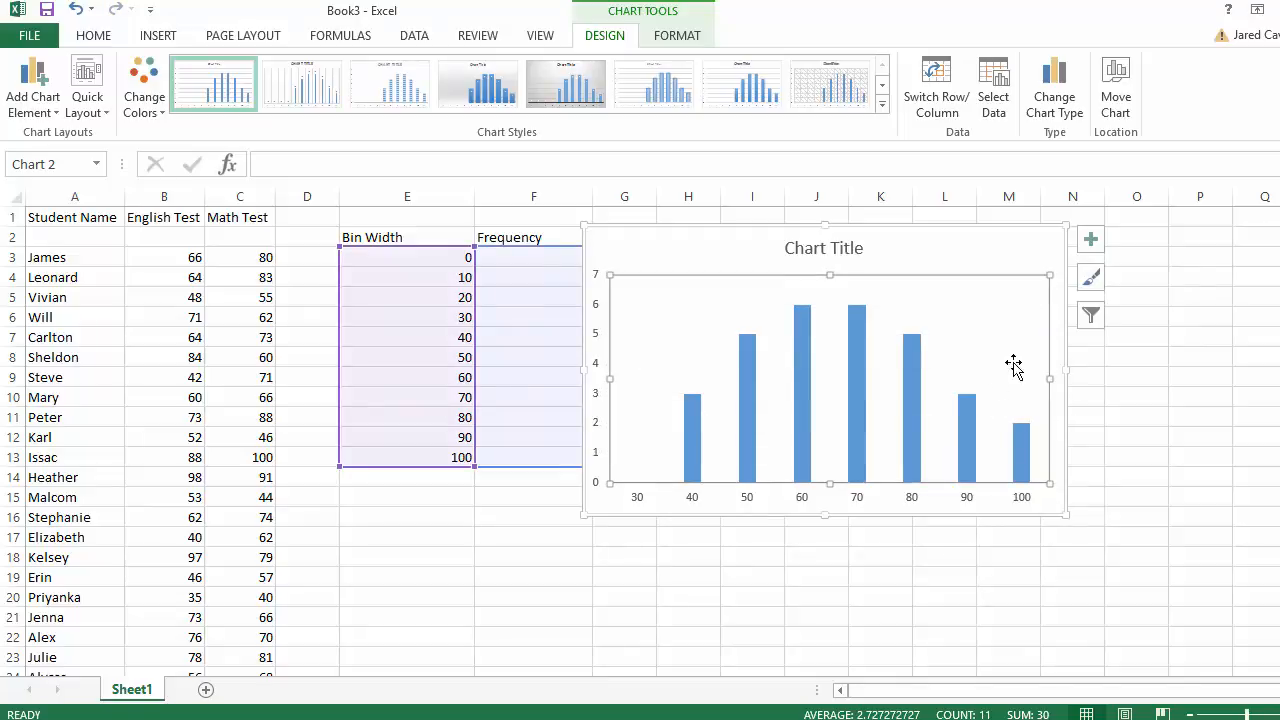
click(913, 504)
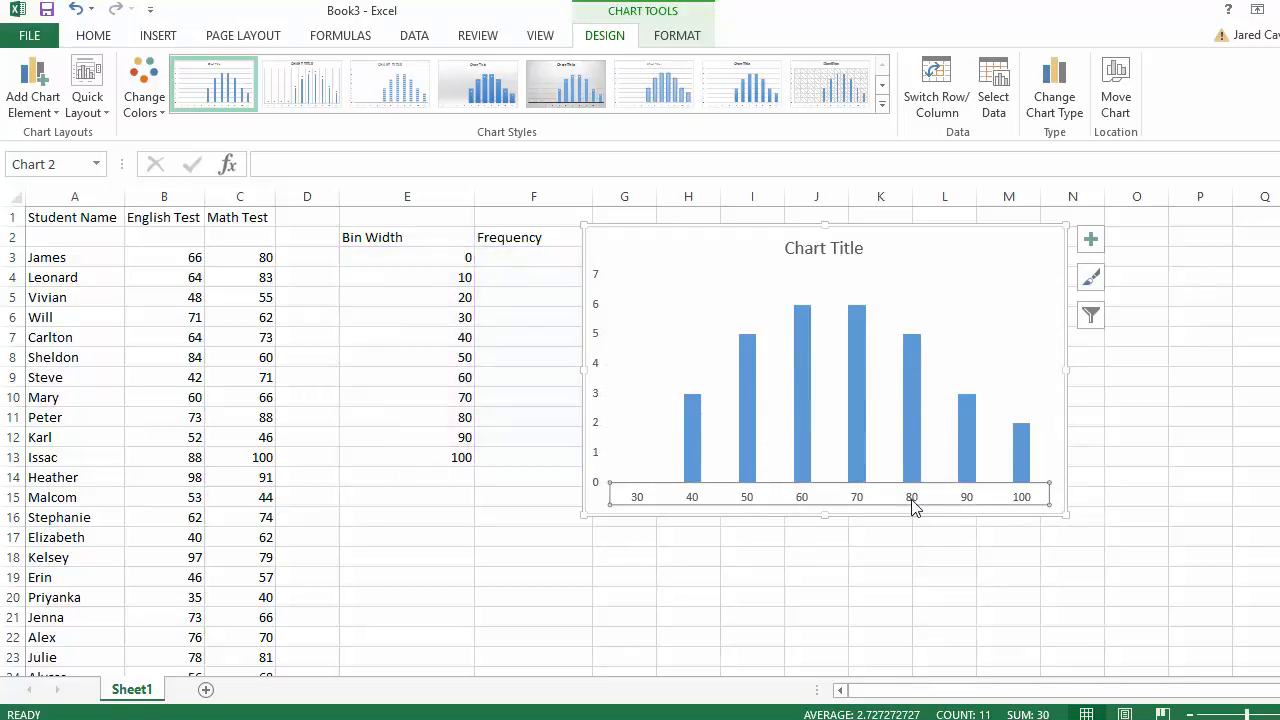
click(1091, 241)
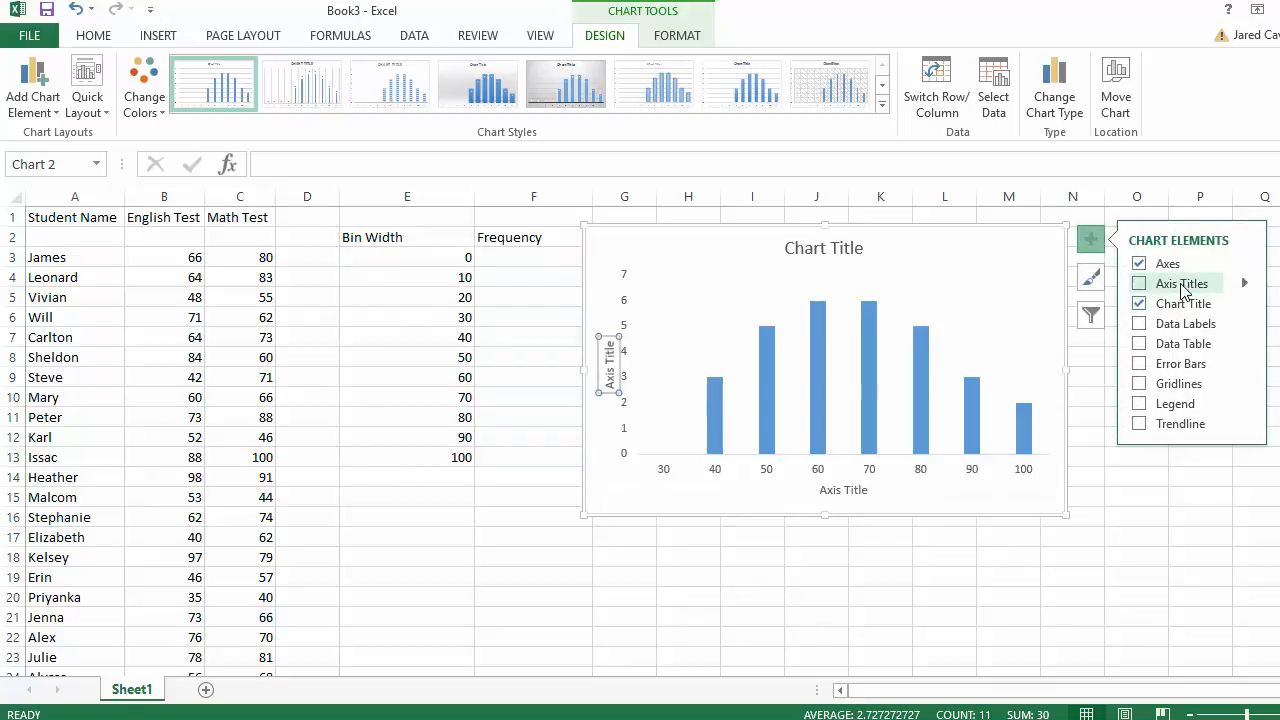
- Turn on axis titles and label the vertical axis 'Frequency'
click(1182, 286)
click(610, 372)
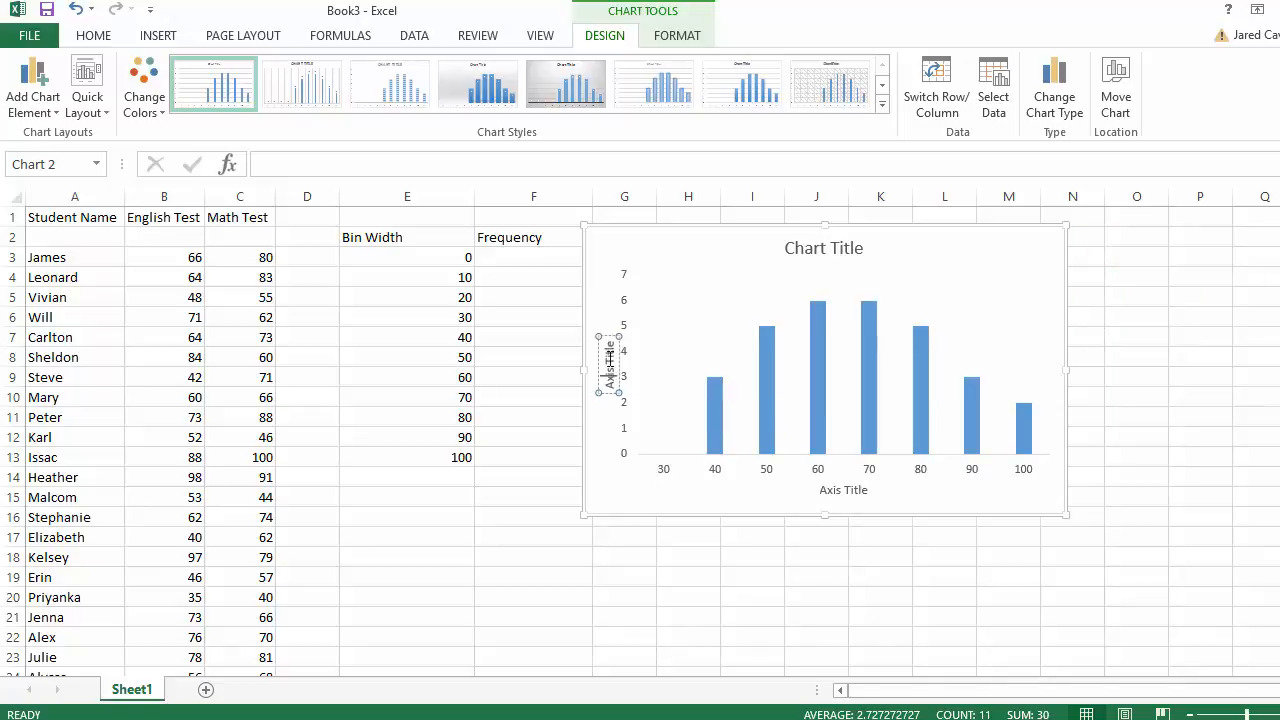
click(609, 338)
click(609, 345)
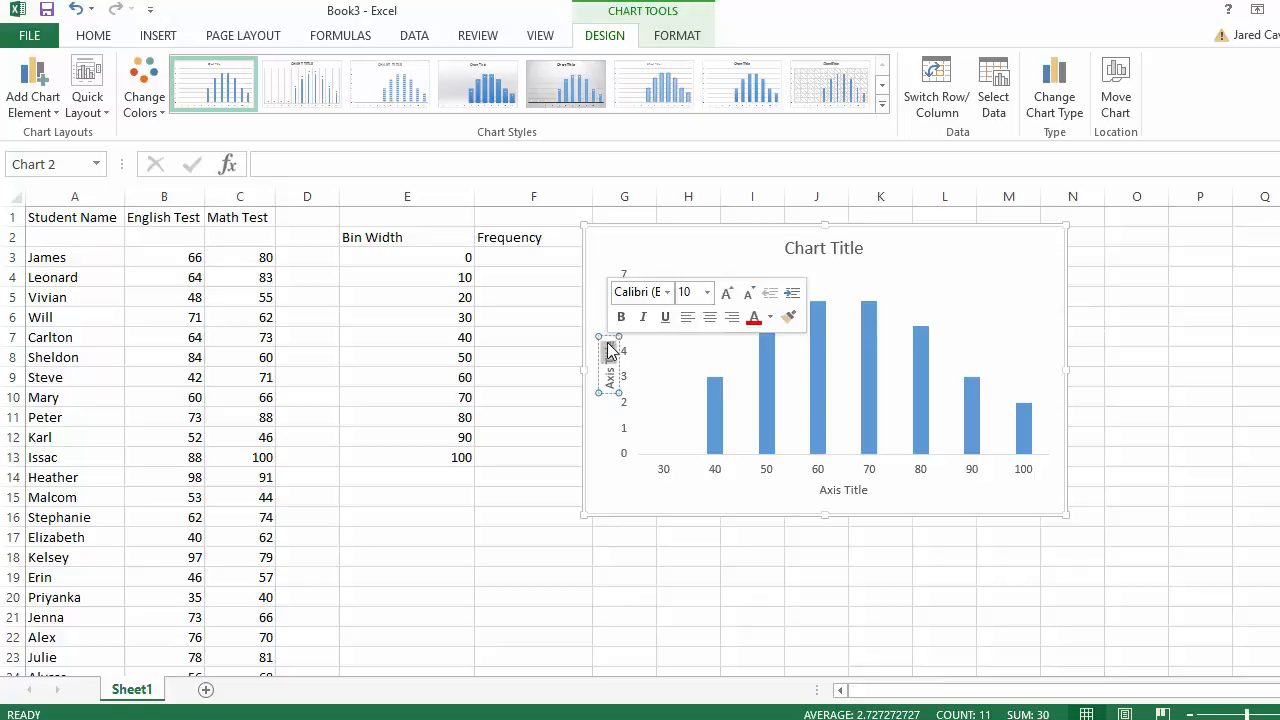
drag(609, 343, 610, 390)
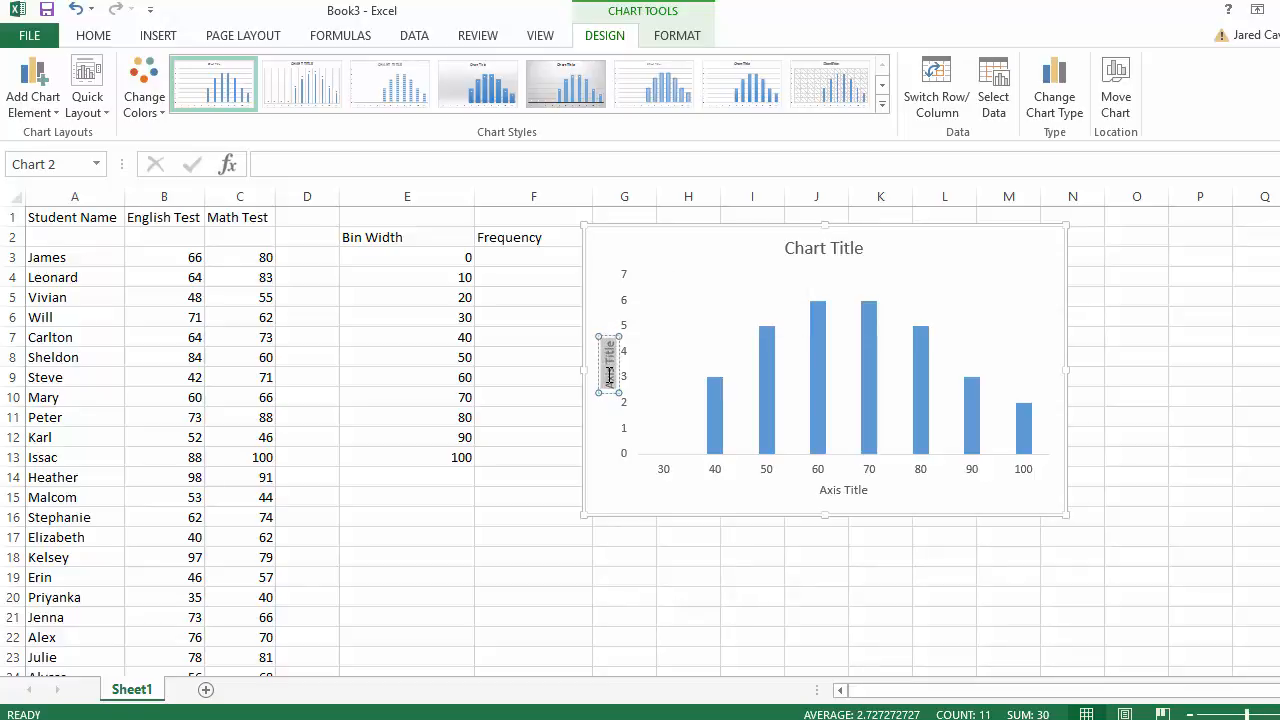
text(Fre)
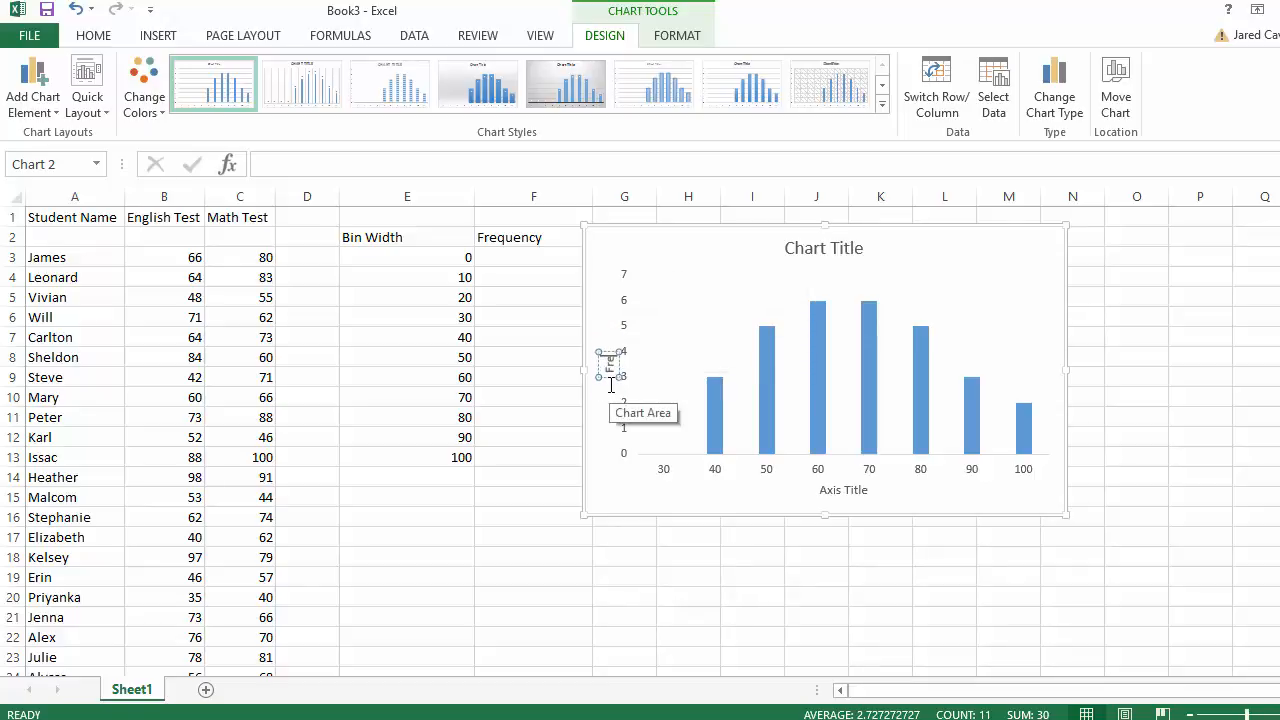
text(quency)
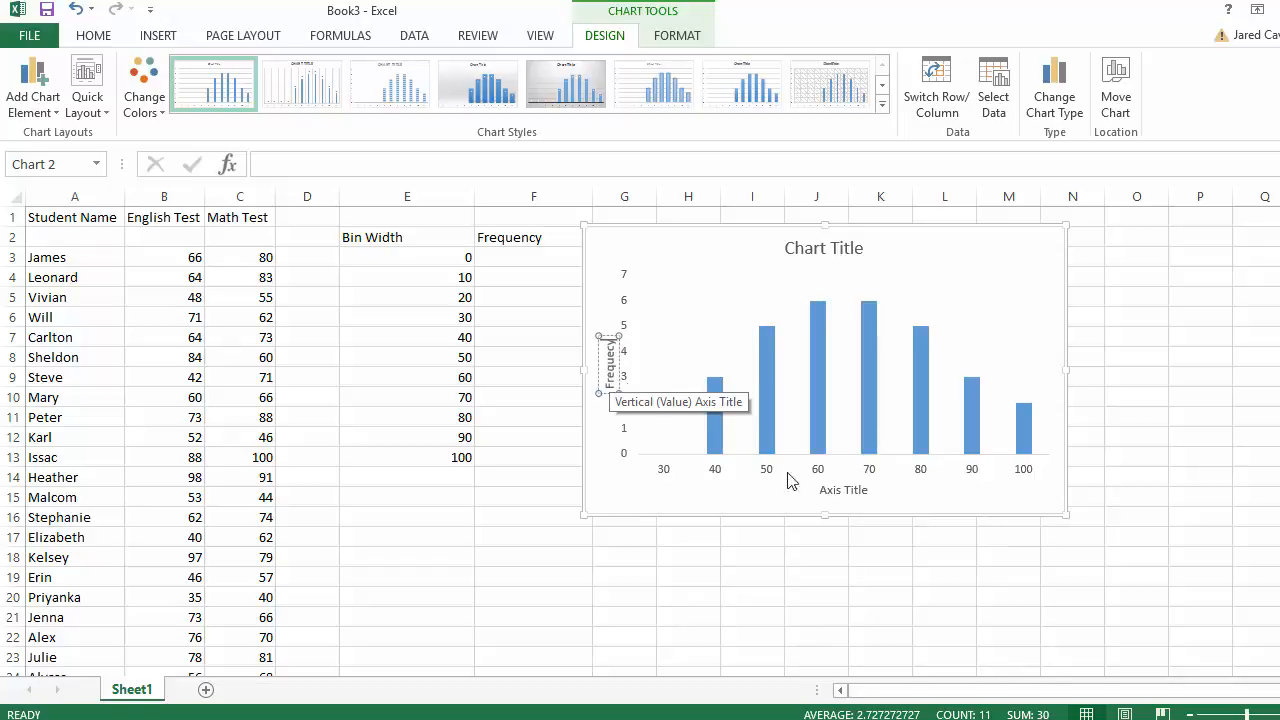
- Label the horizontal axis 'Student Scores'
click(843, 490)
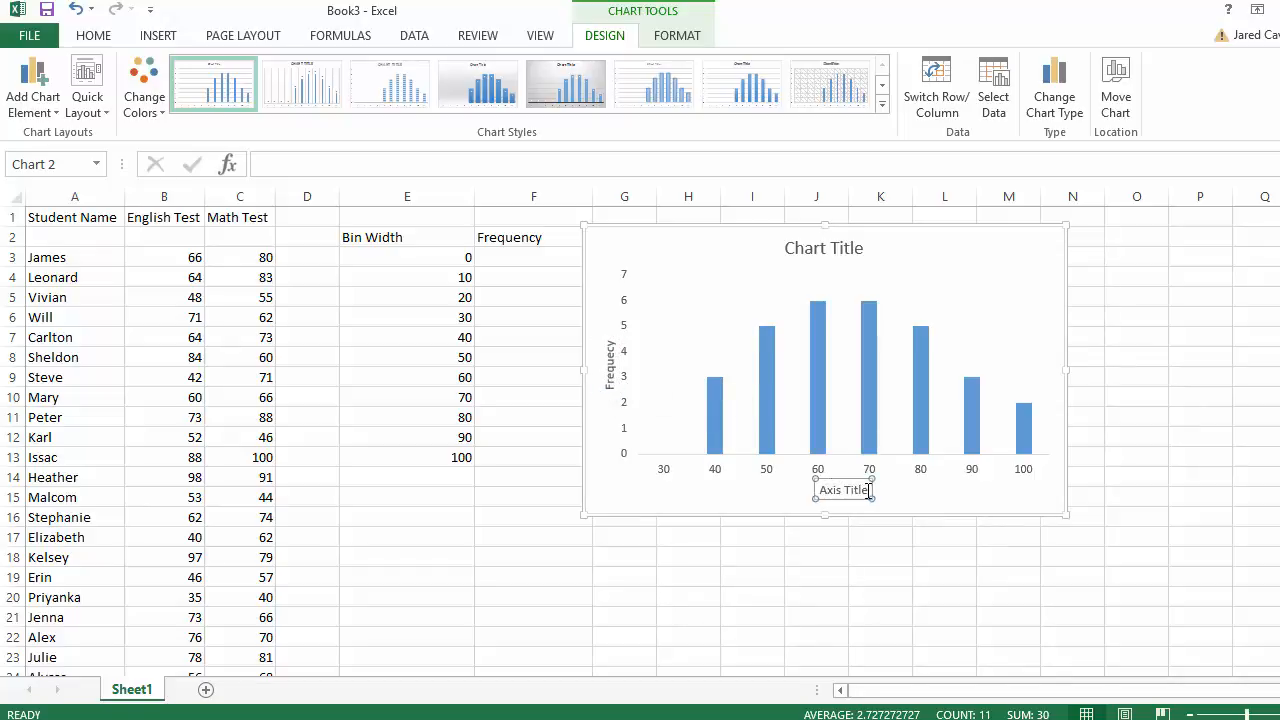
drag(869, 490, 818, 490)
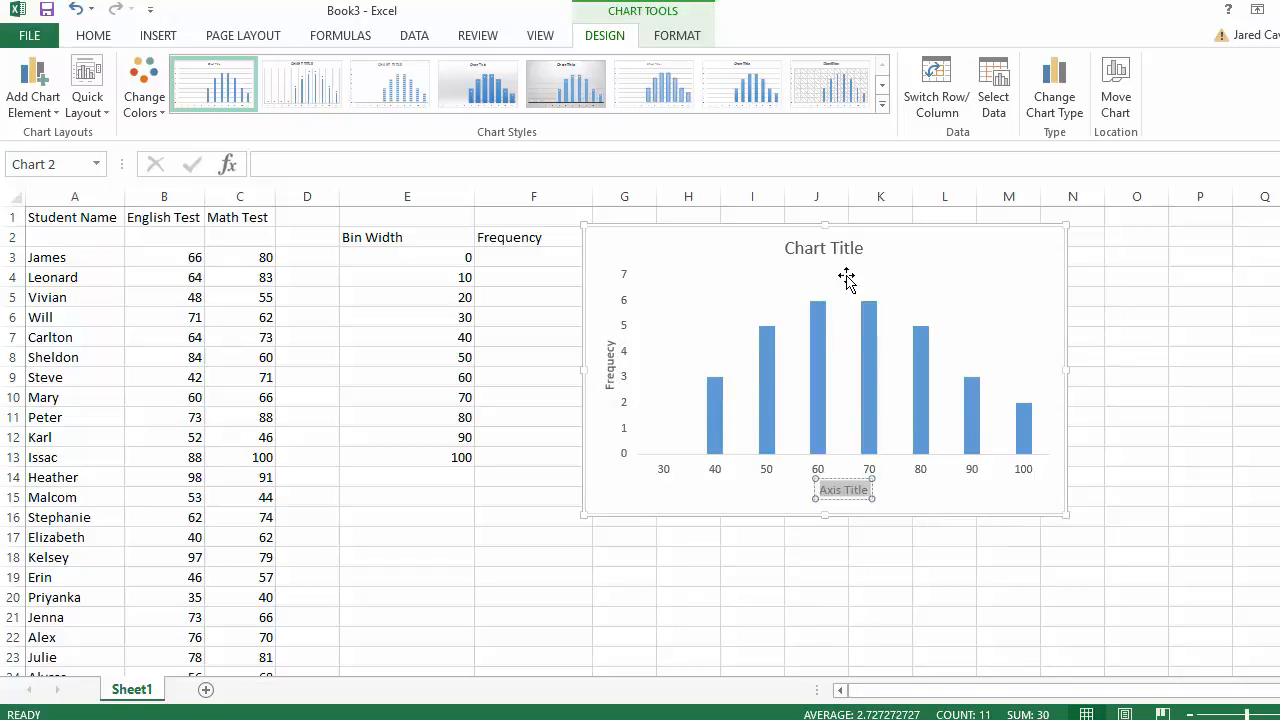
text(Student S)
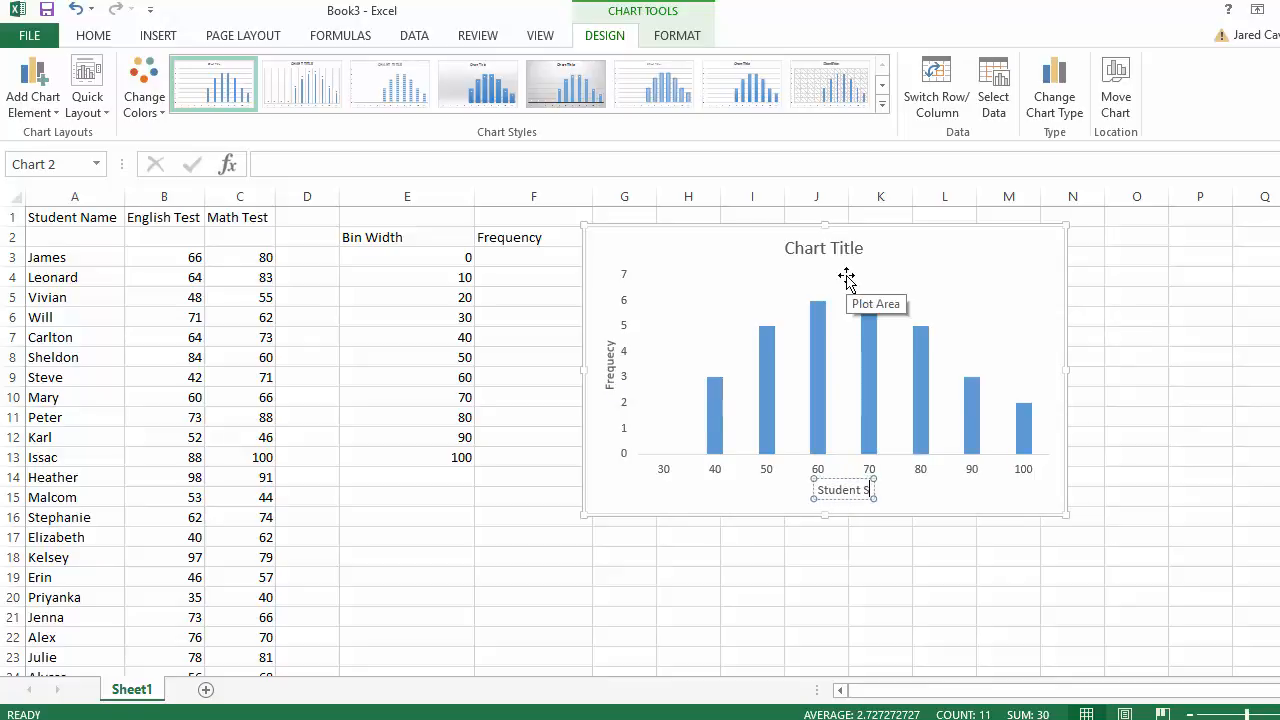
text(cores)
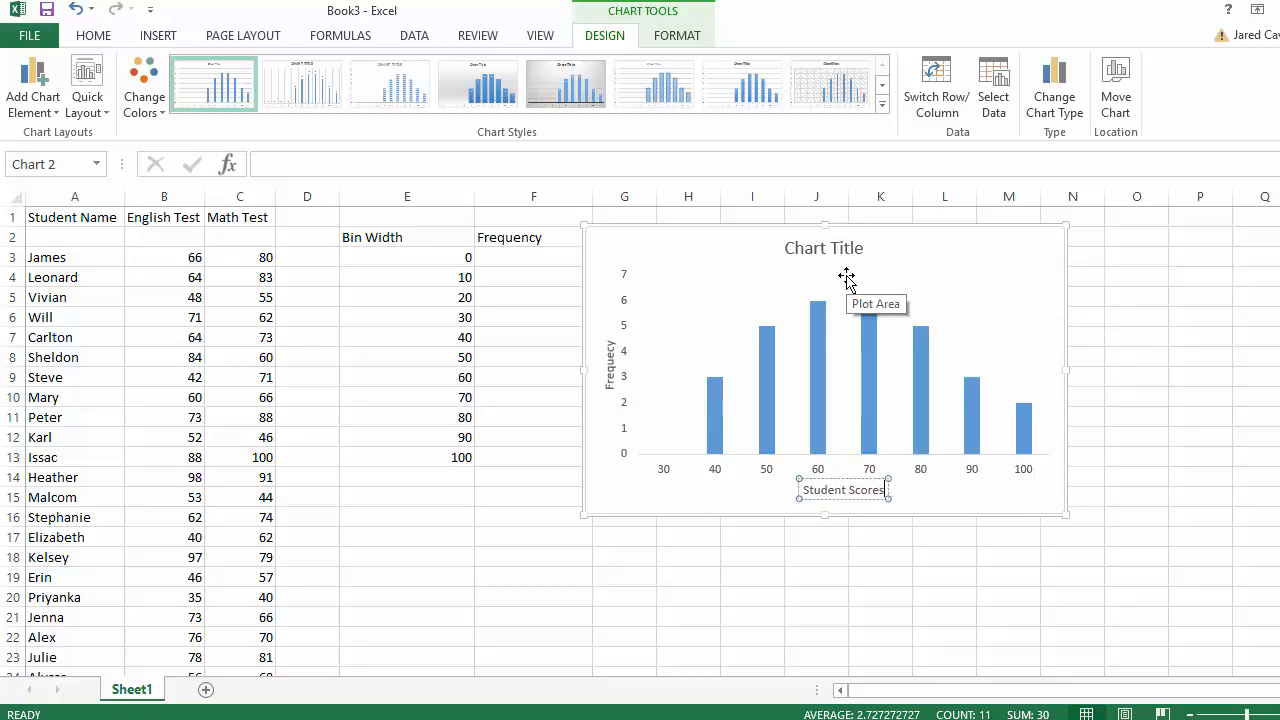
click(864, 247)
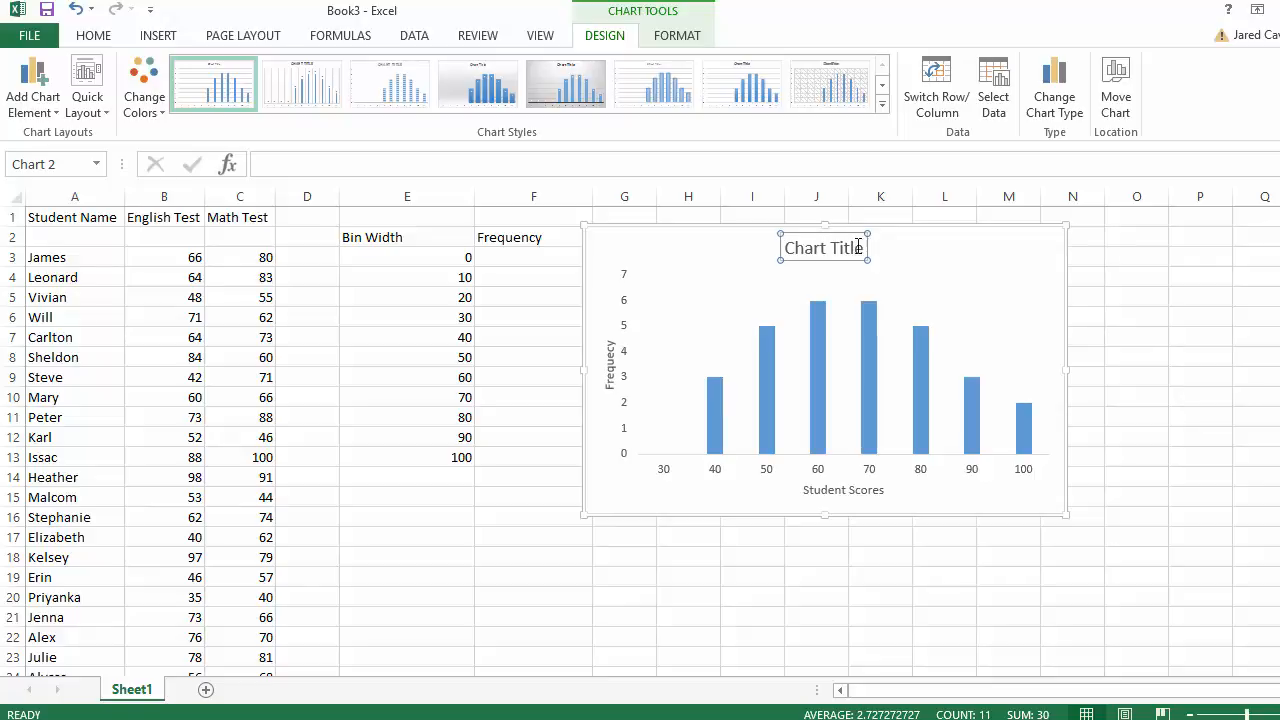
- Retitle the chart 'Student English Test Scores', then reselect the chart
drag(866, 247, 786, 247)
text(St)
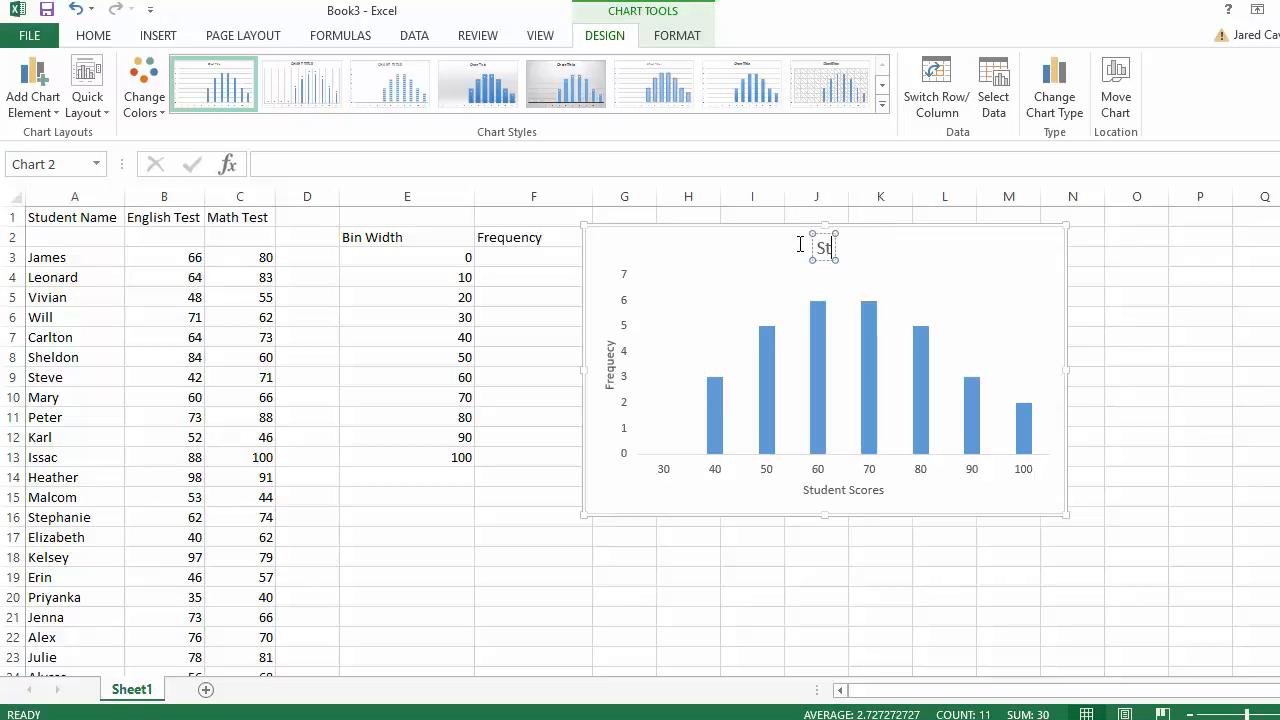
text(udent English S)
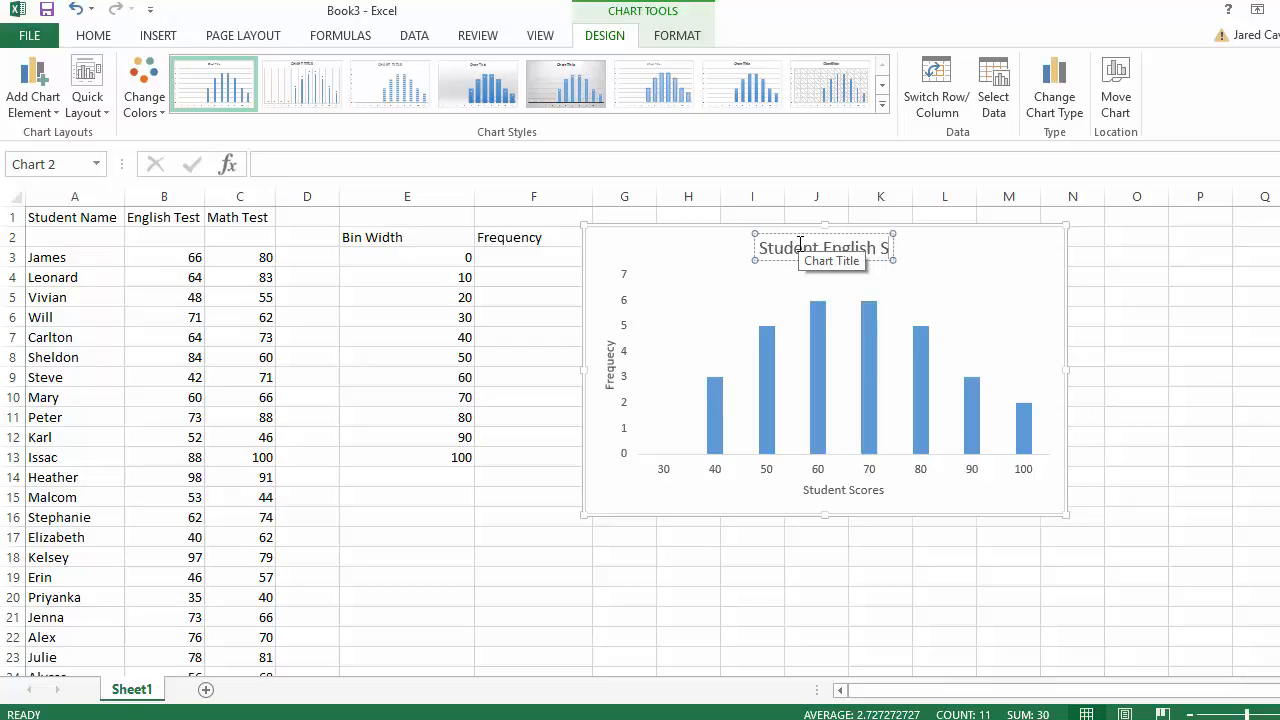
key(BackSpace)
text(Test)
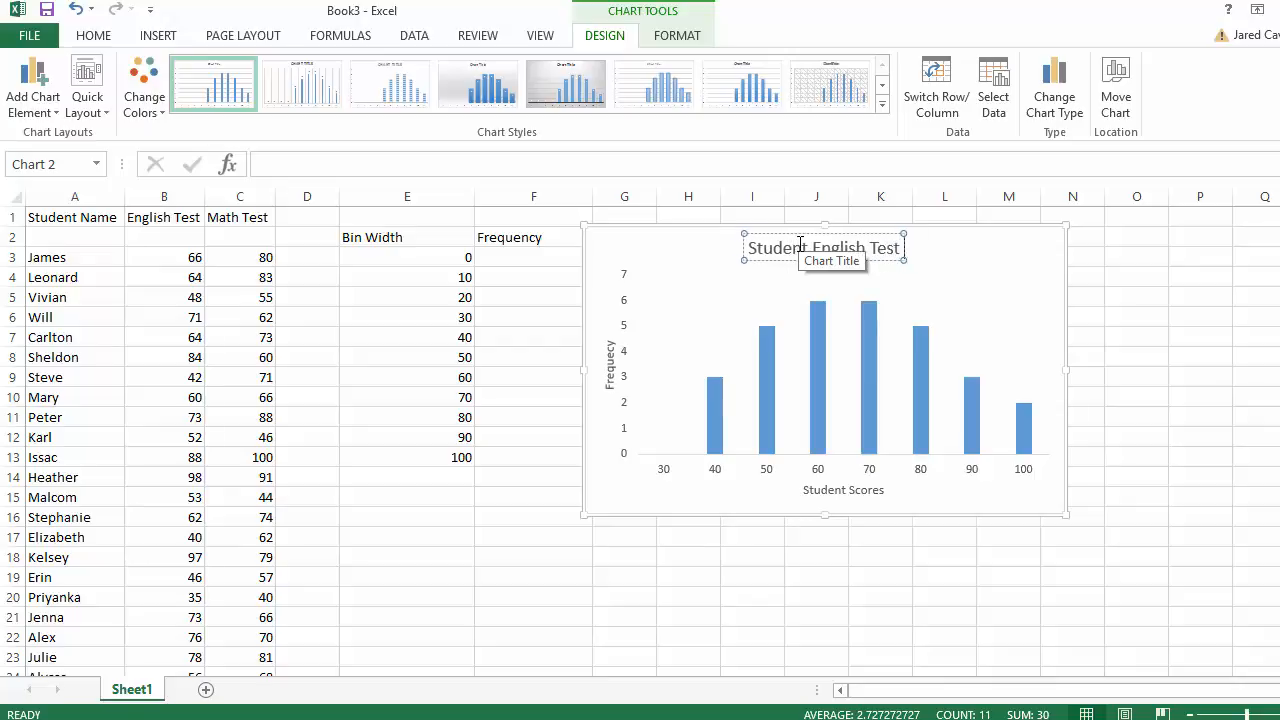
text( Scores)
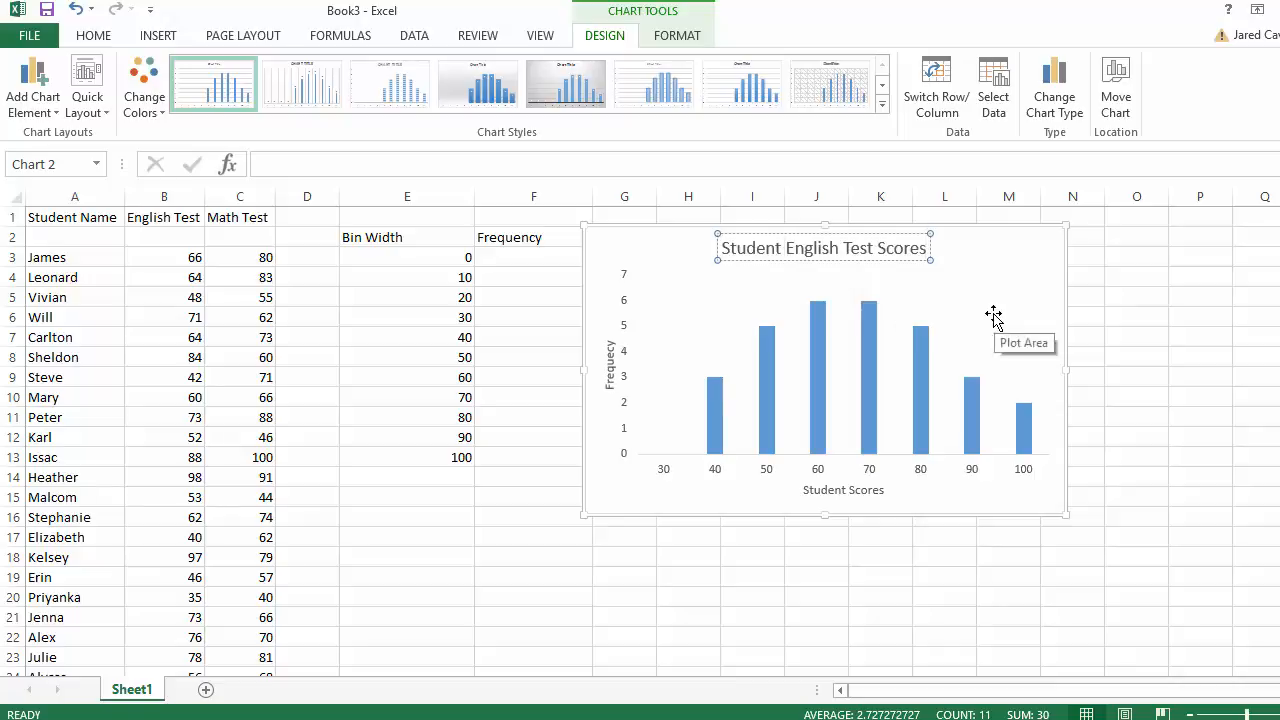
click(992, 394)
click(1187, 414)
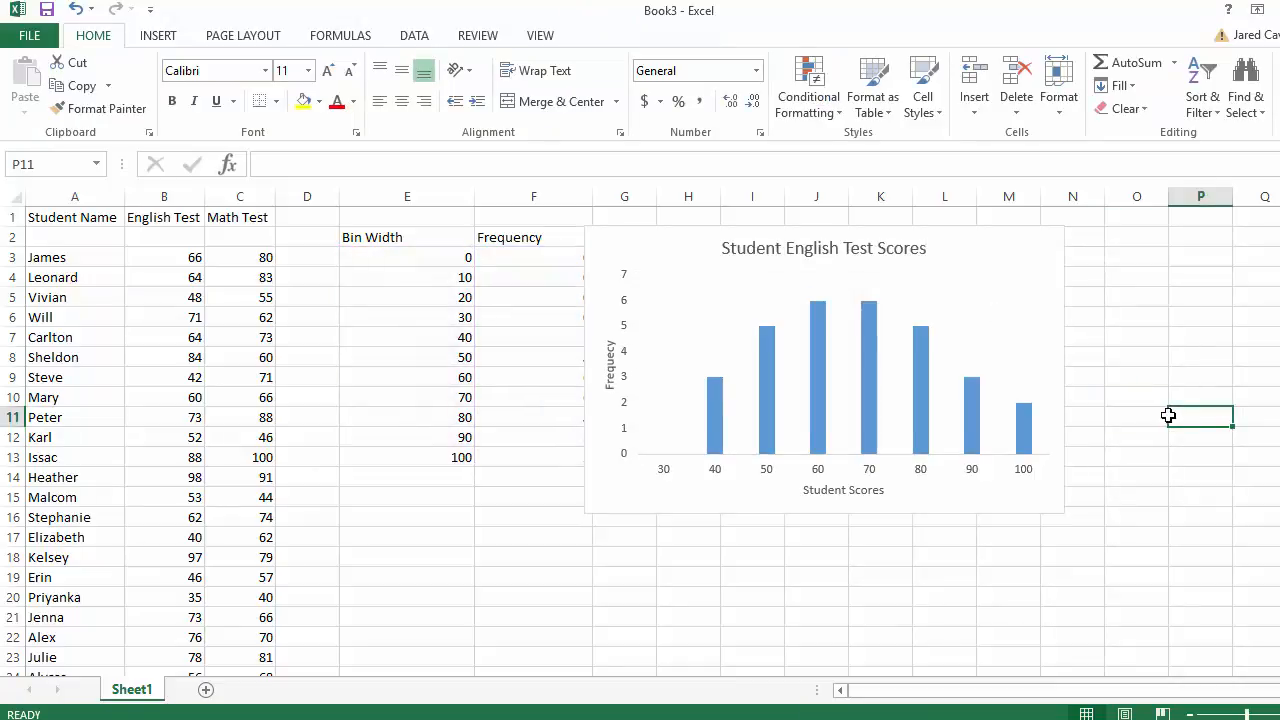
mouse_move(924, 452)
click(846, 443)
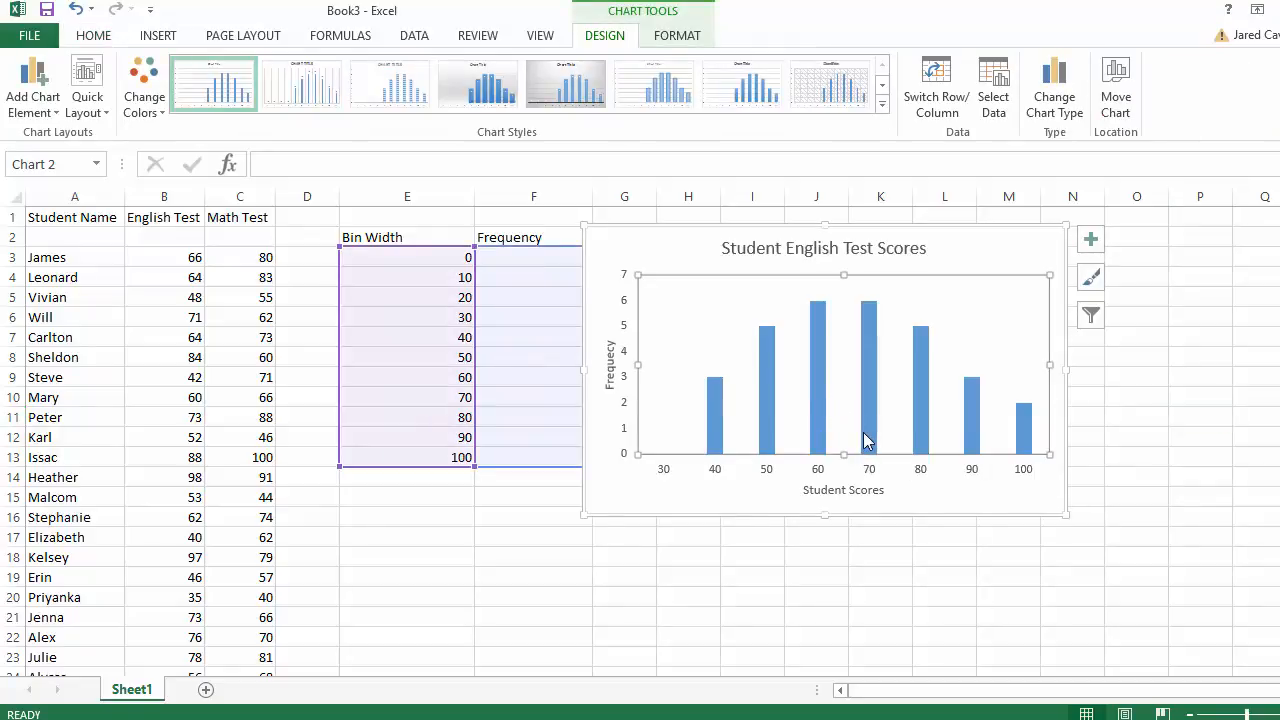
- Set the bar series Gap Width to 0% in Format Data Series so bars touch
right_click(866, 440)
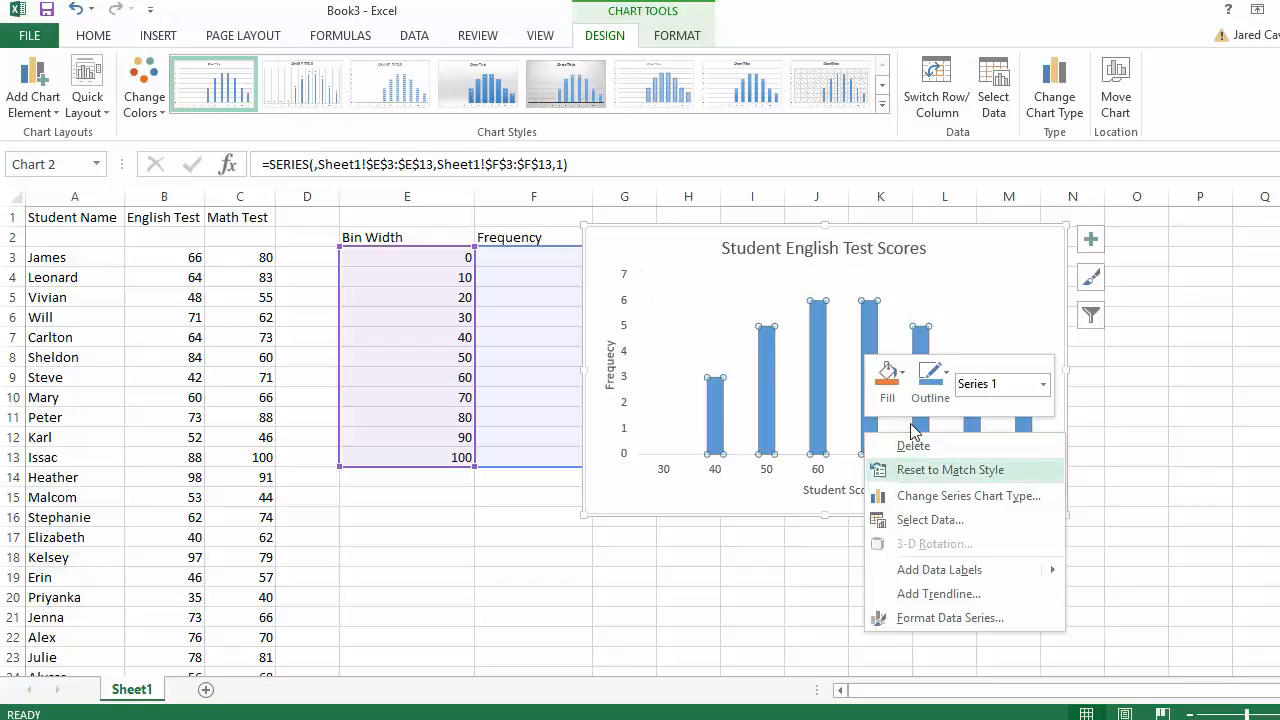
click(950, 617)
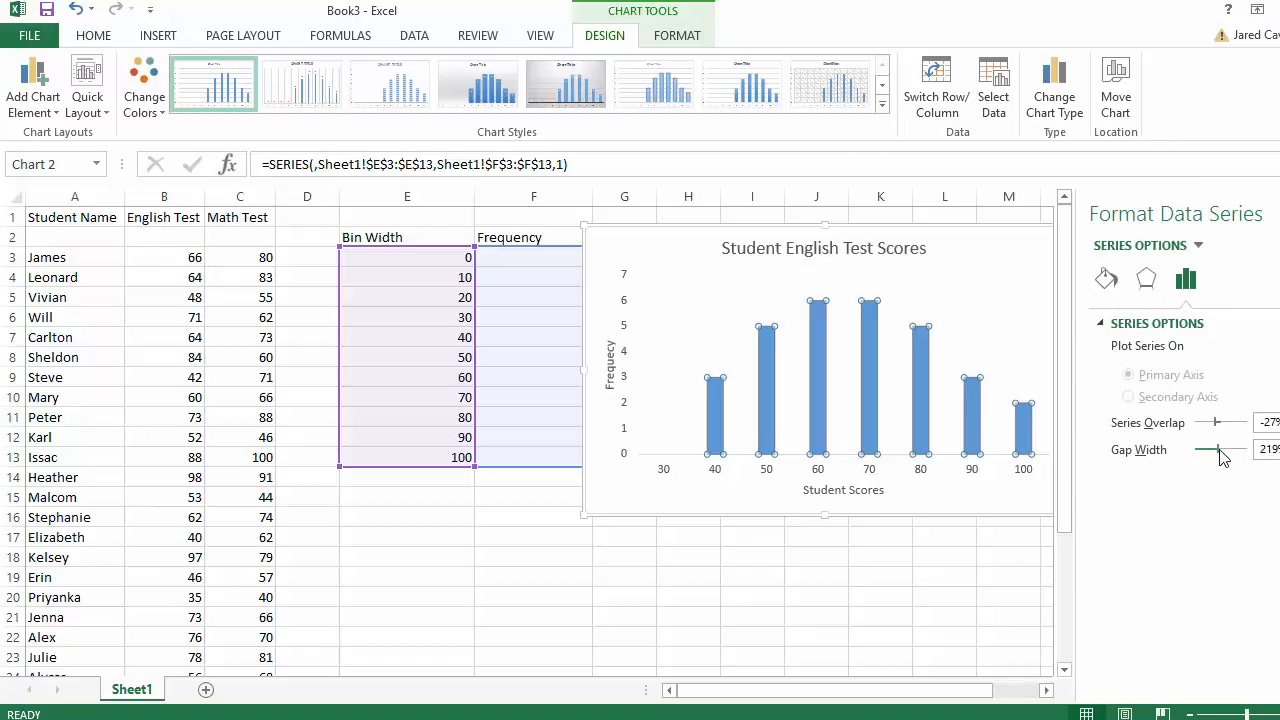
drag(1218, 450, 1221, 422)
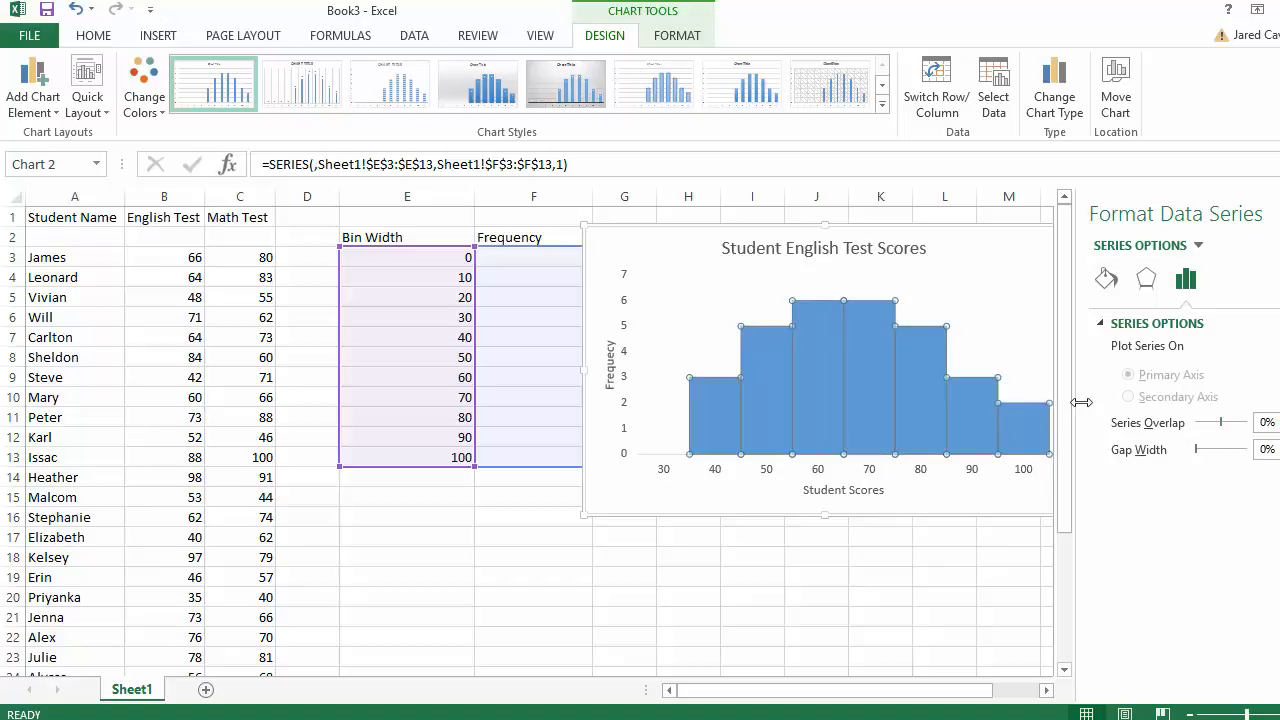
click(986, 352)
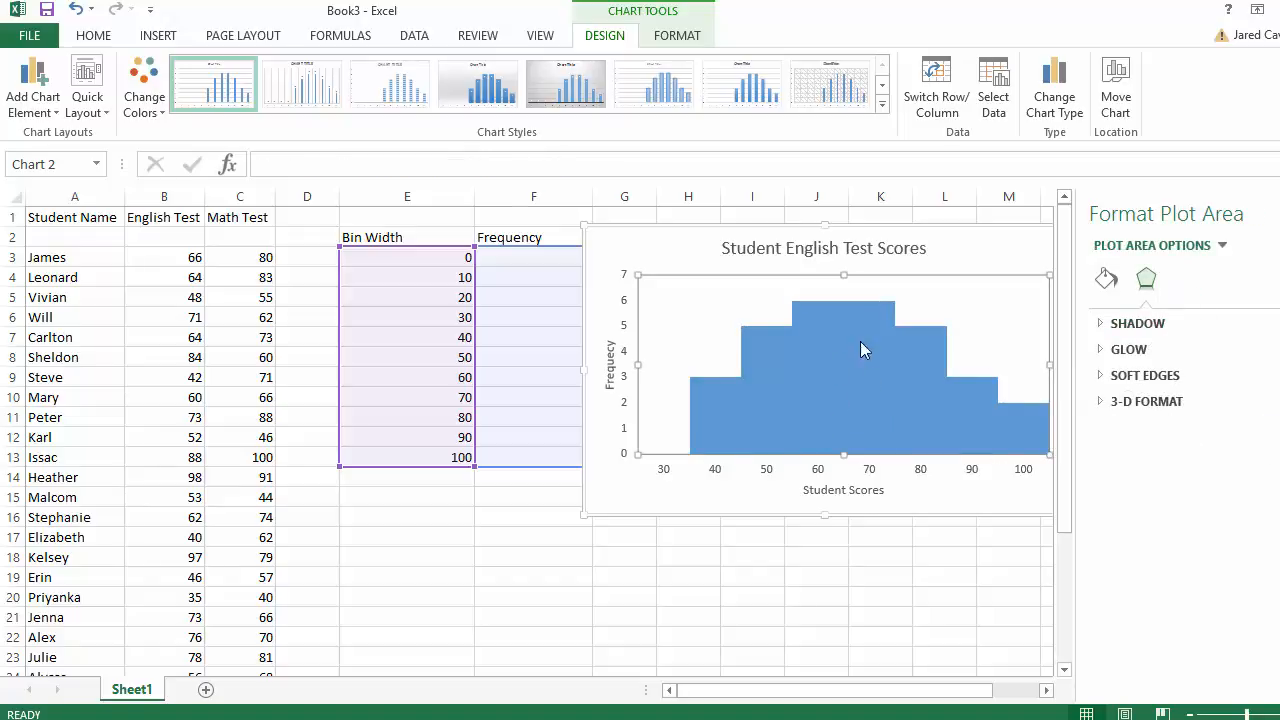
- Give the histogram bars a solid light Blue, Accent 1 fill
click(853, 400)
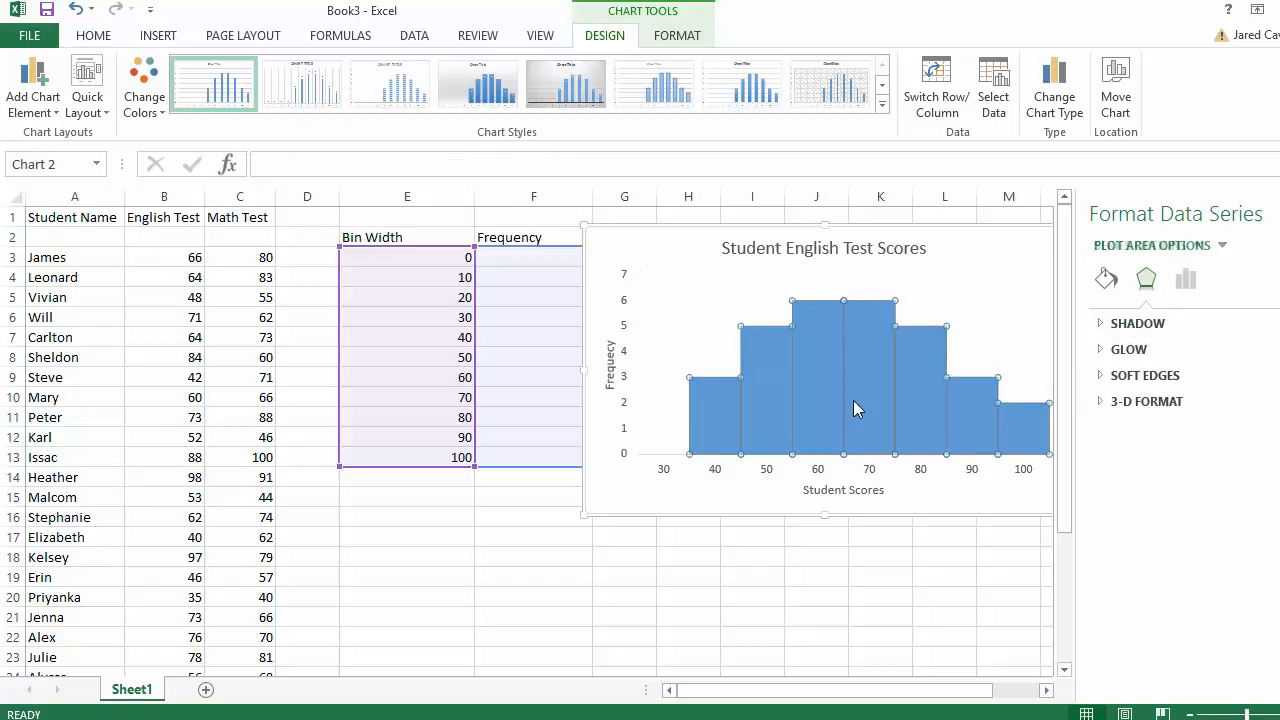
click(1110, 284)
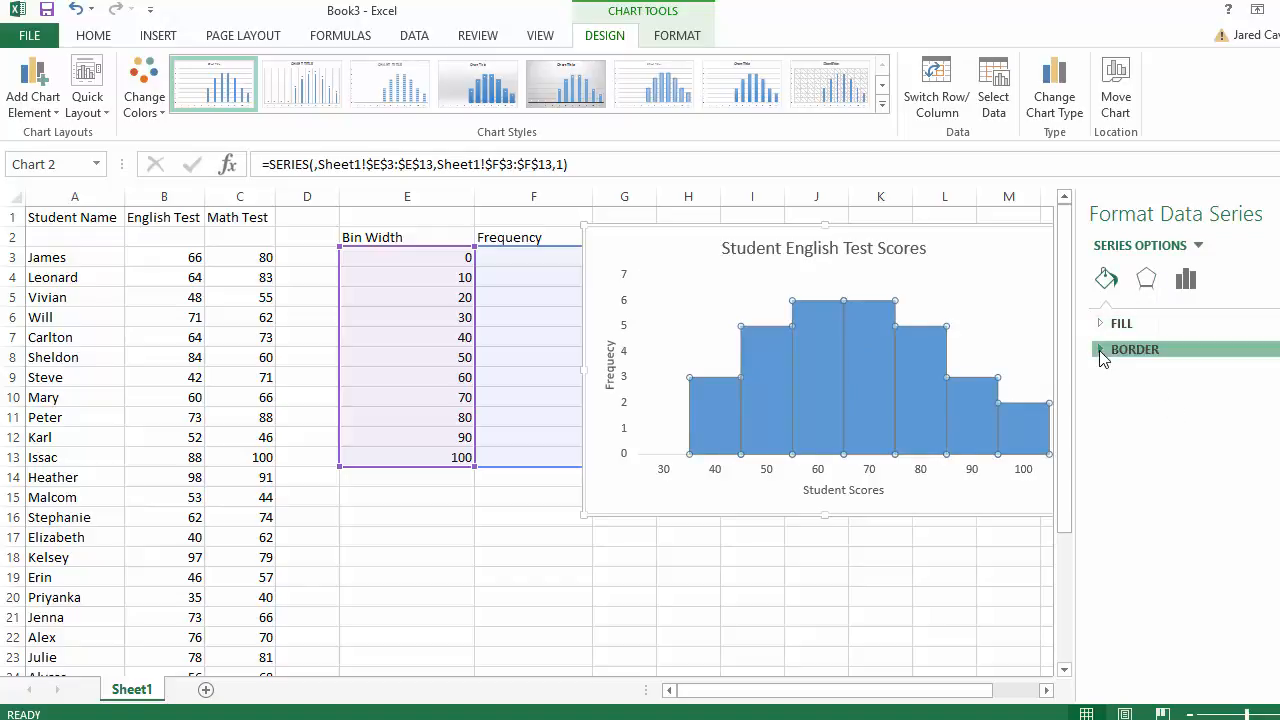
click(1105, 348)
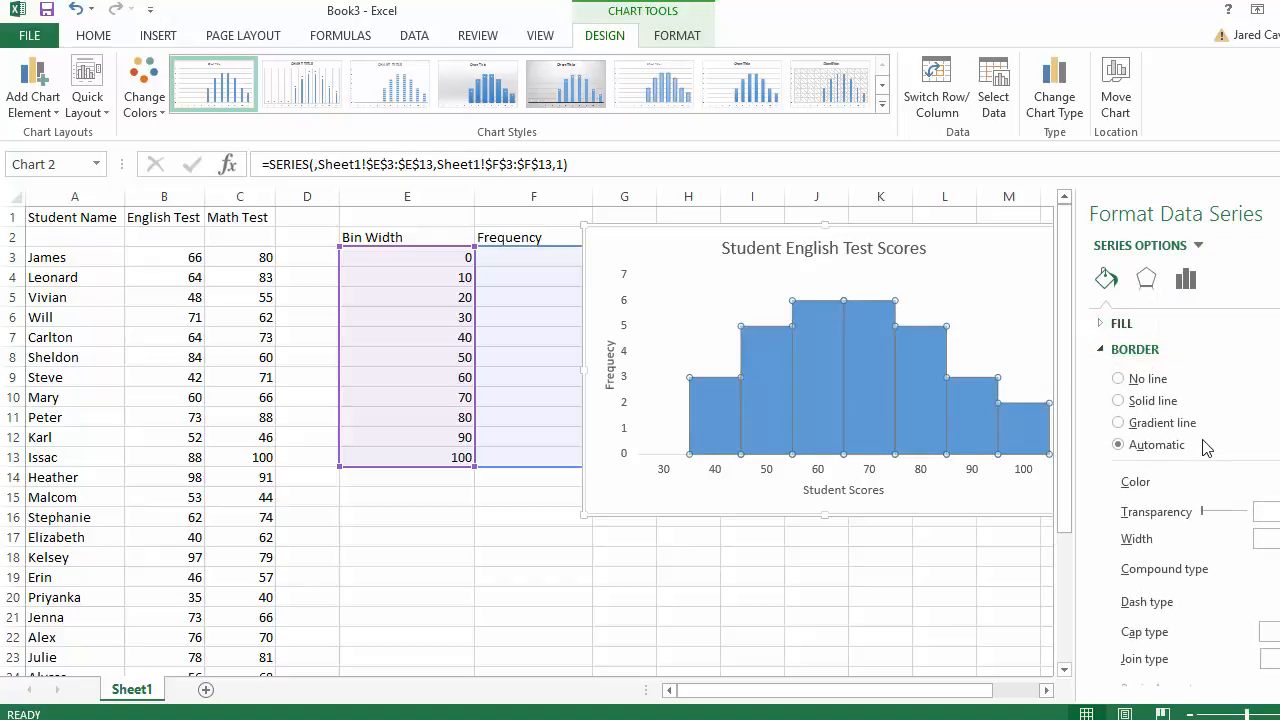
click(1102, 325)
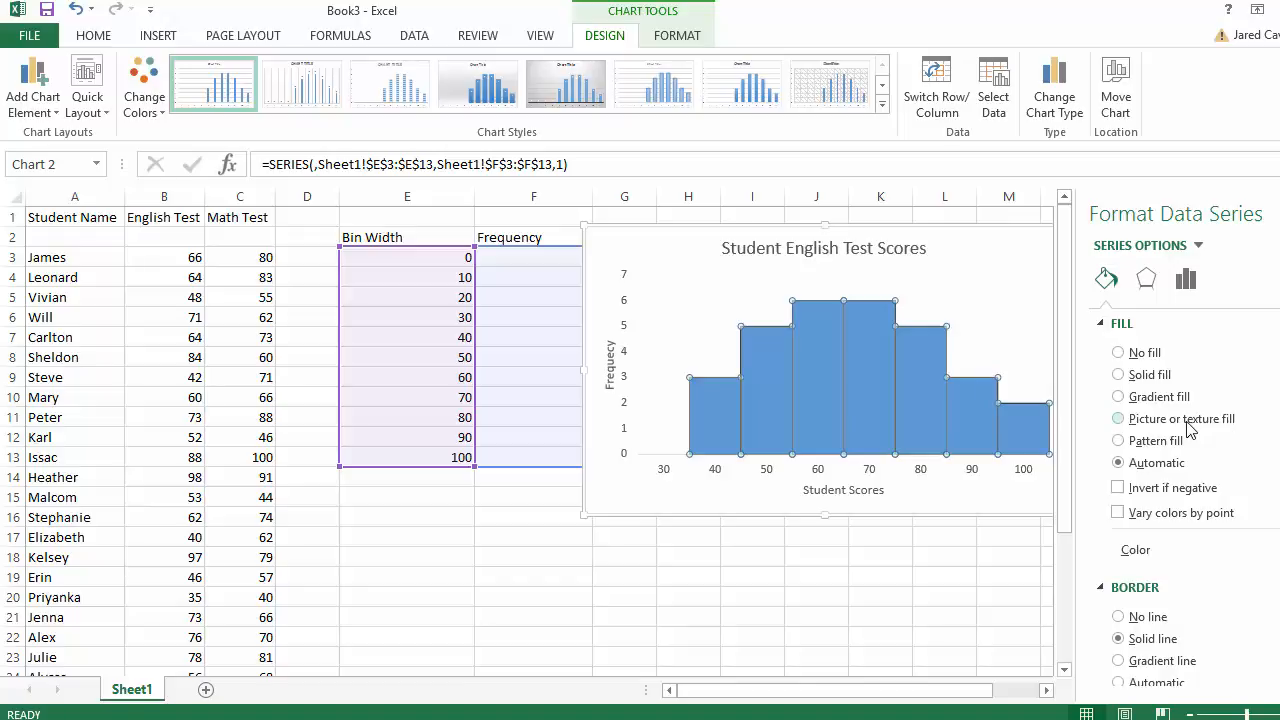
click(1278, 550)
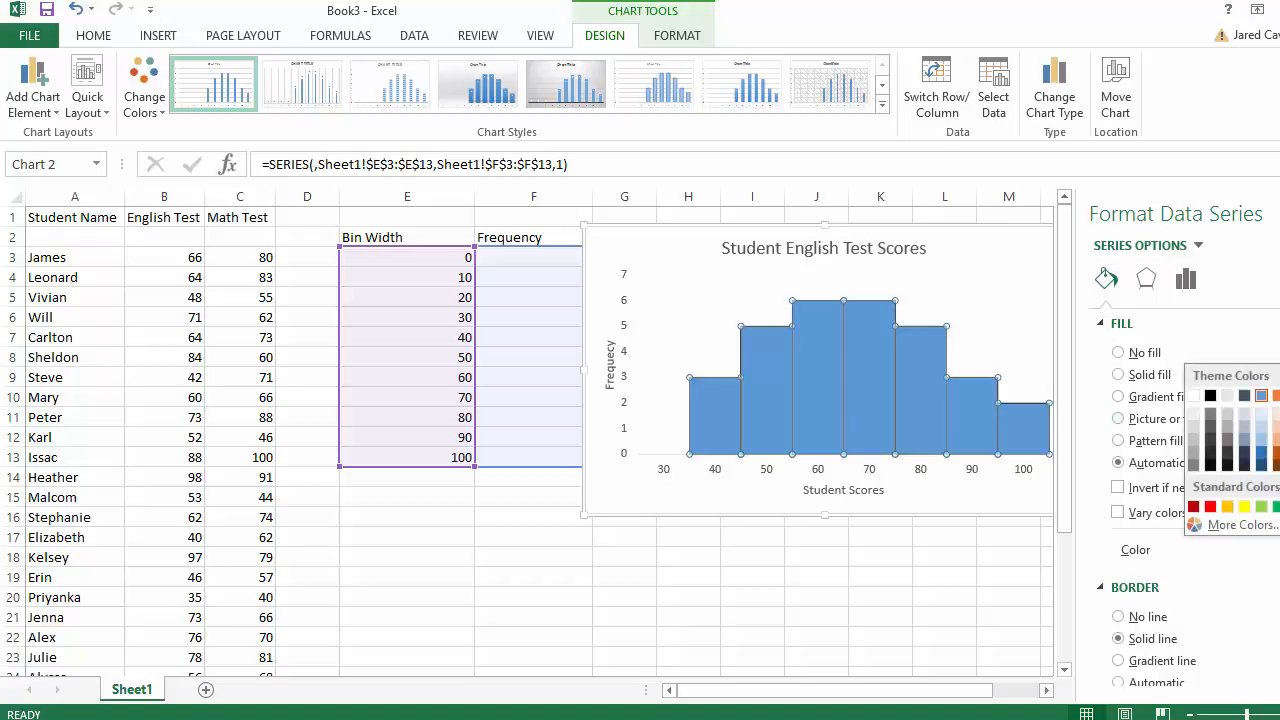
click(1264, 426)
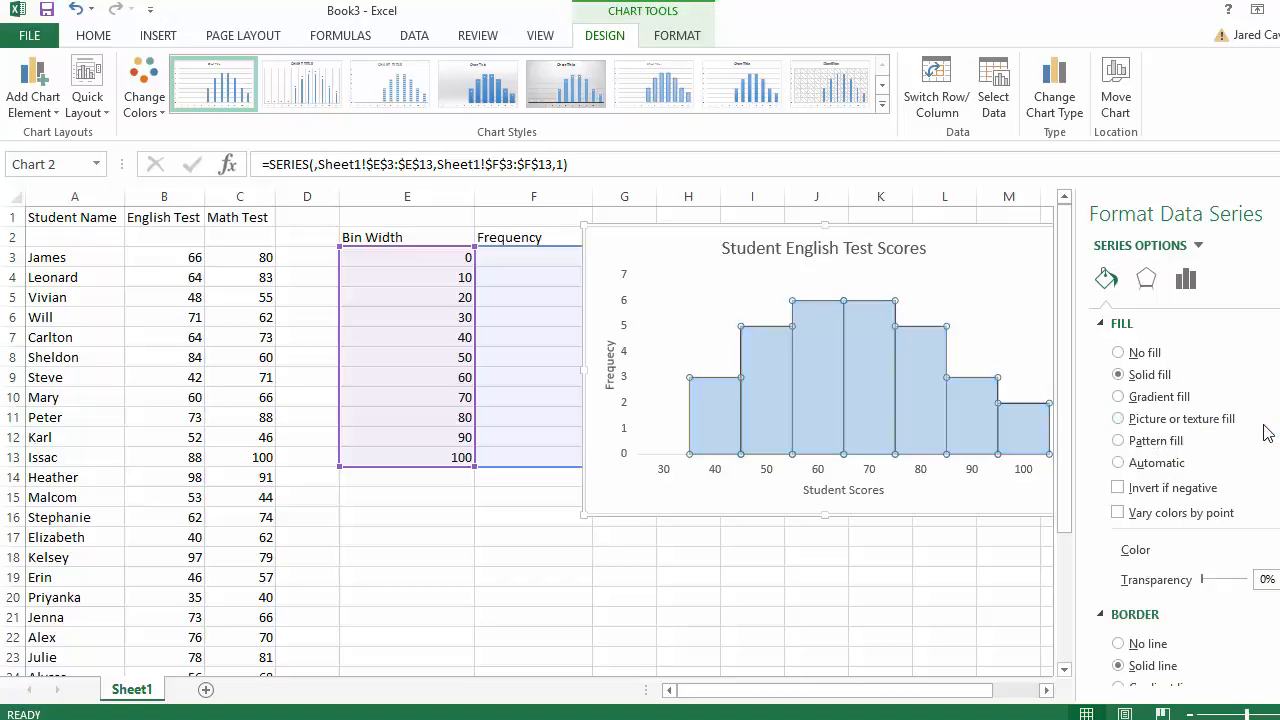
click(987, 354)
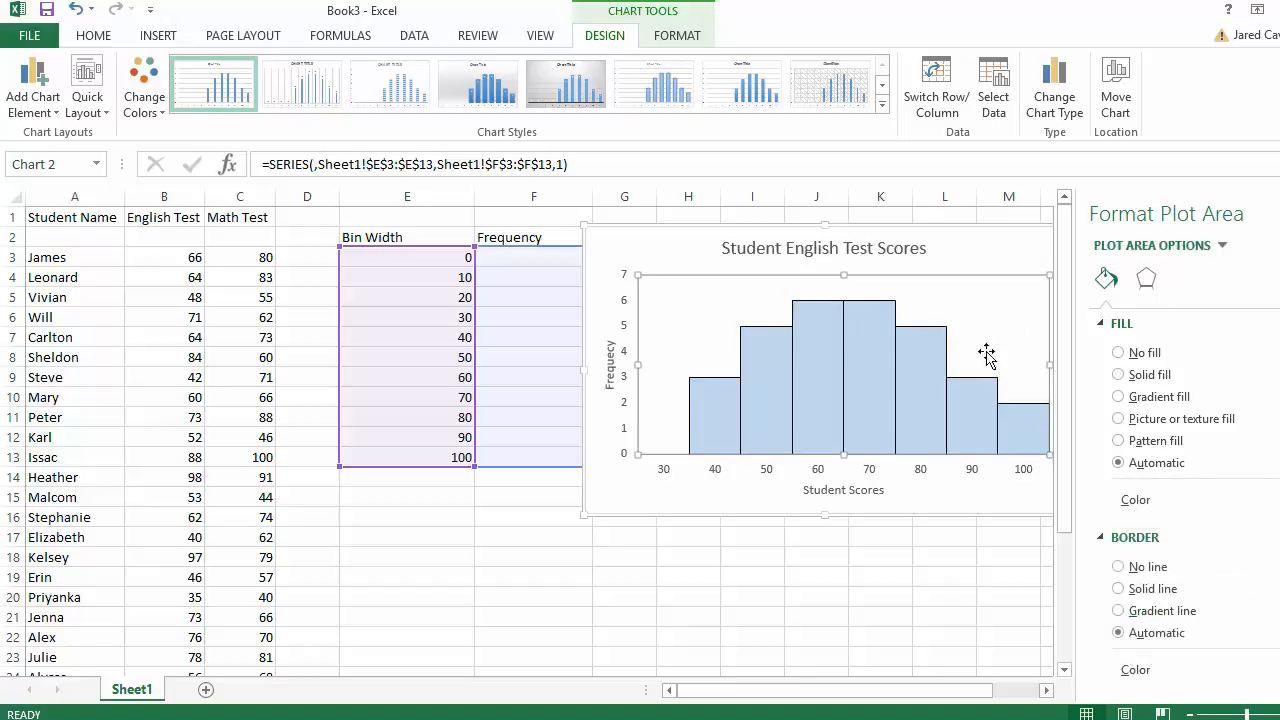
- Move the histogram chart left toward the data columns and copy it
click(990, 487)
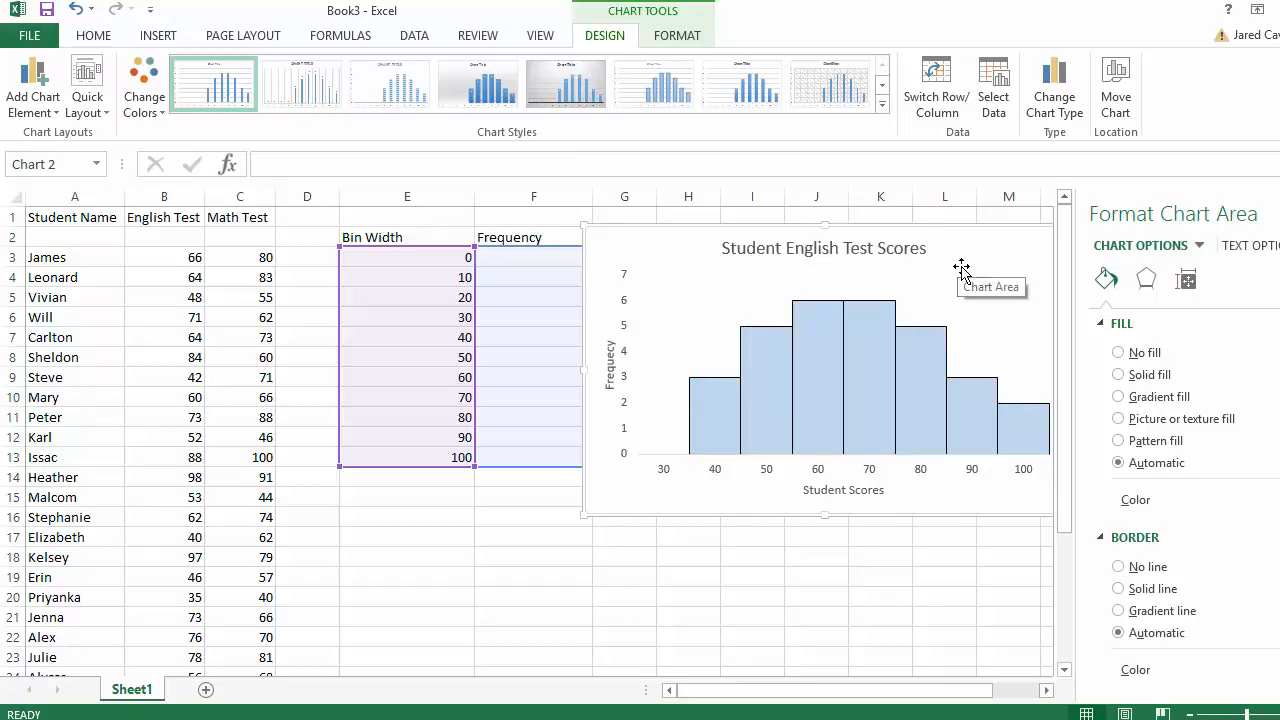
drag(961, 268, 843, 292)
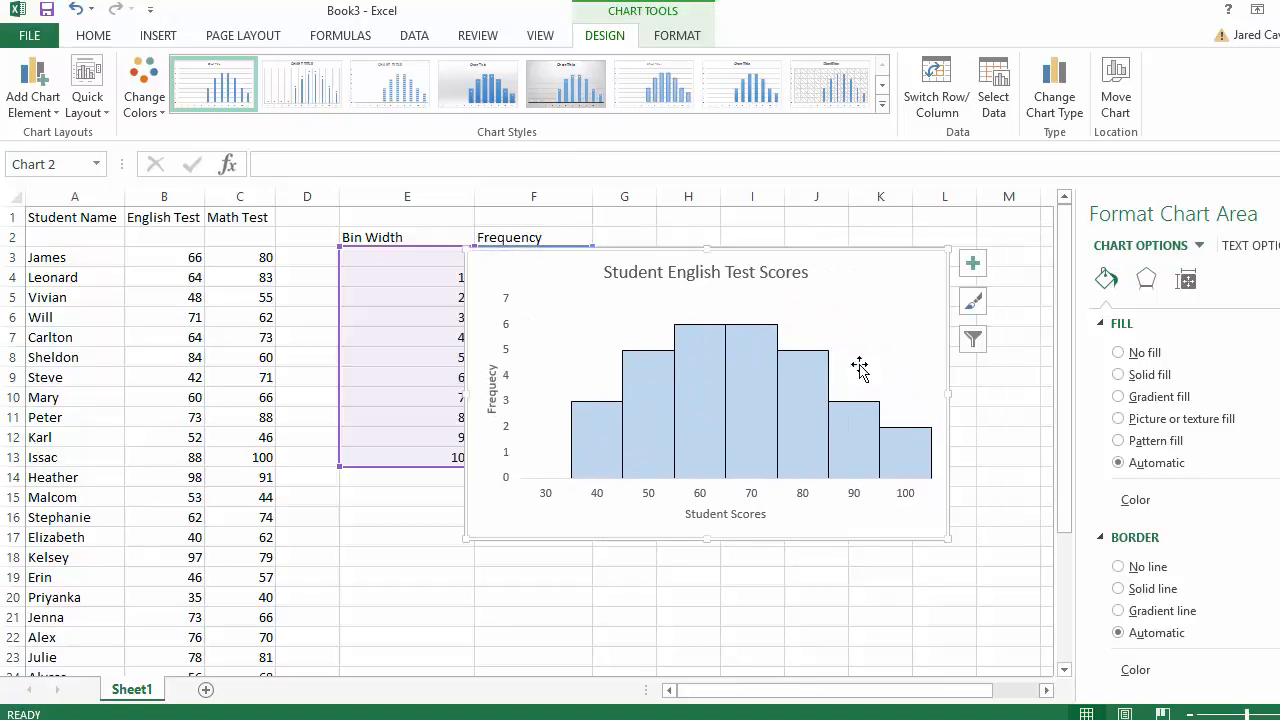
right_click(860, 280)
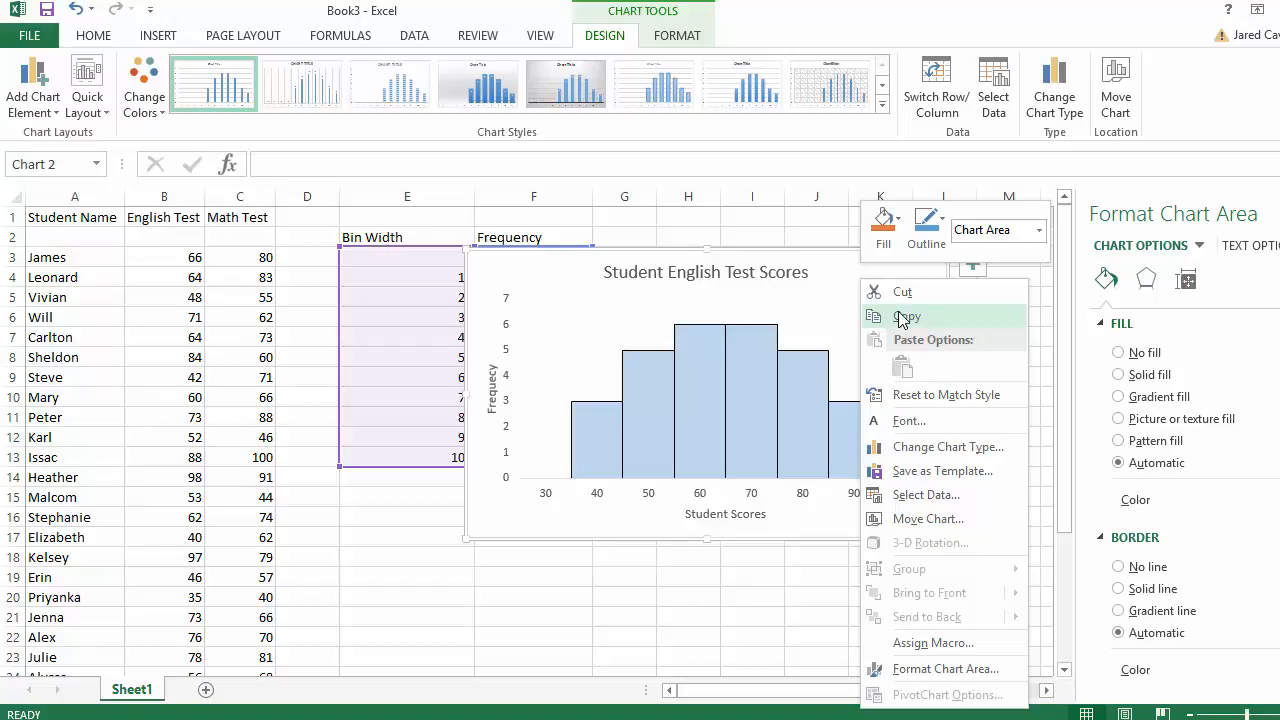
click(903, 317)
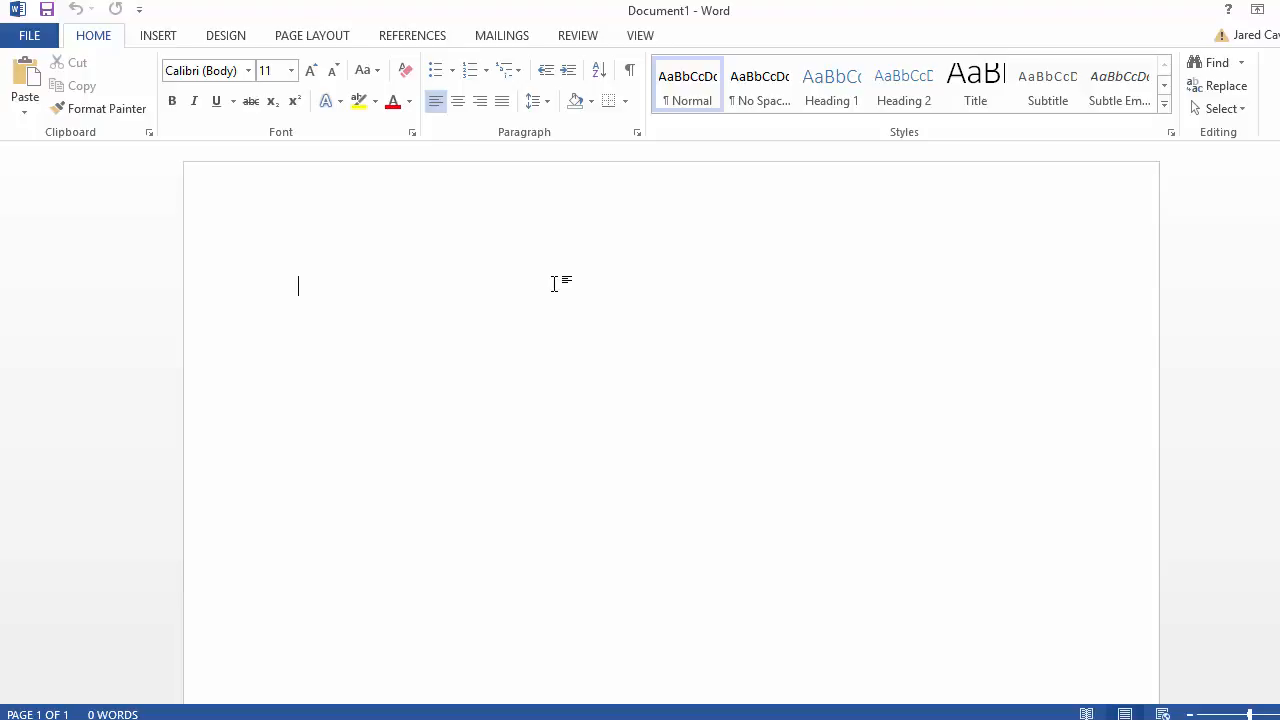
- Paste the histogram into the Word document, then return to the Book3 workbook
key(ctrl+v)
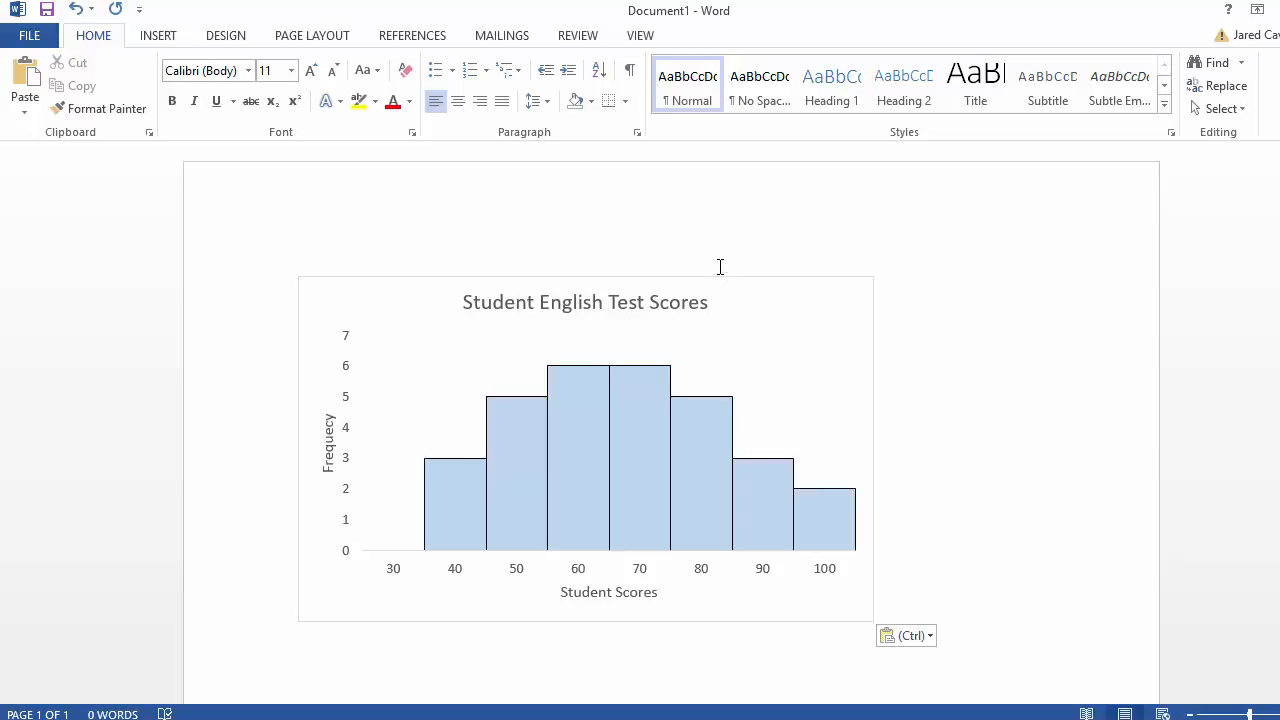
click(819, 324)
click(1012, 492)
mouse_move(711, 719)
click(907, 655)
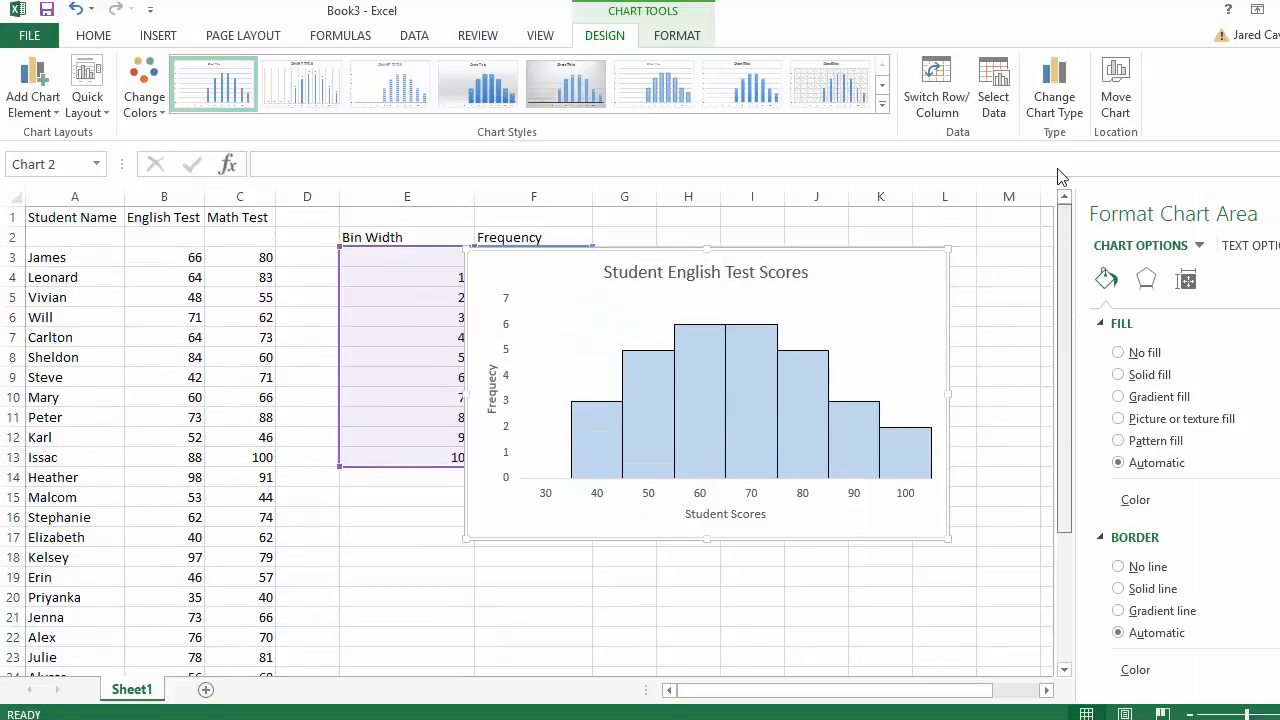
- Add a blank Sheet2, return to Sheet1, and nudge the plot area up inside the chart
drag(1062, 200, 1074, 417)
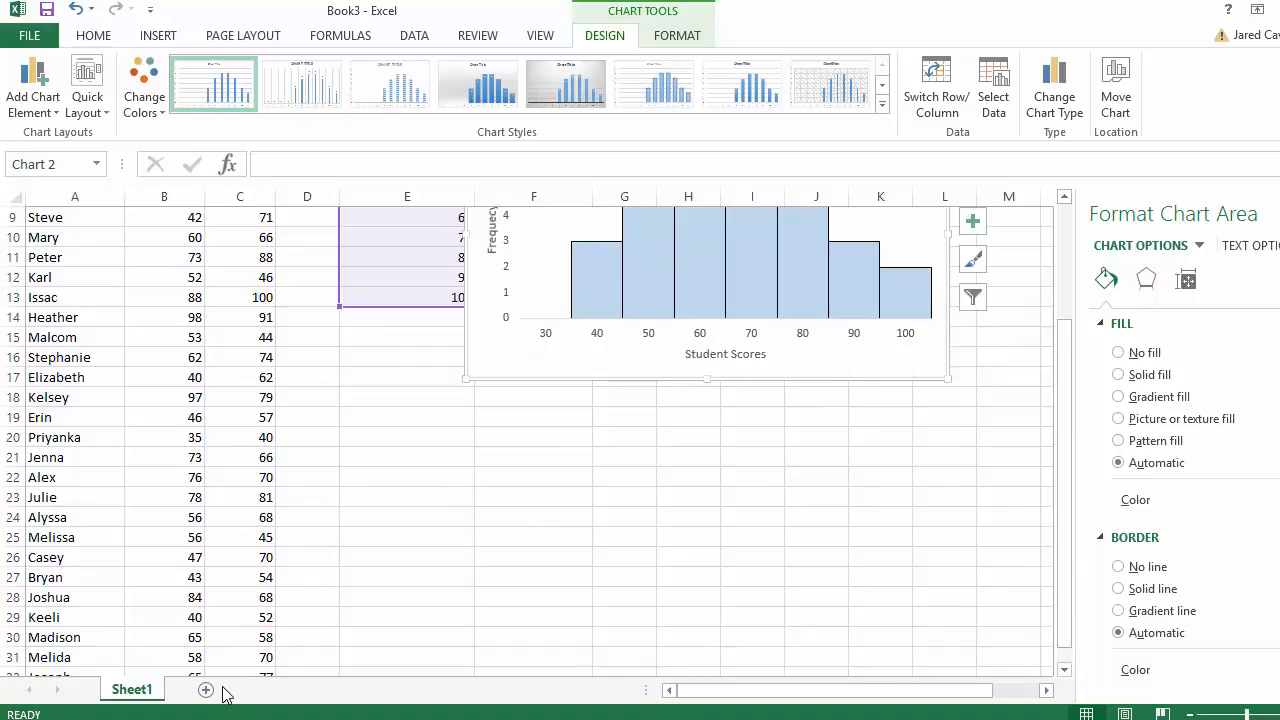
click(205, 691)
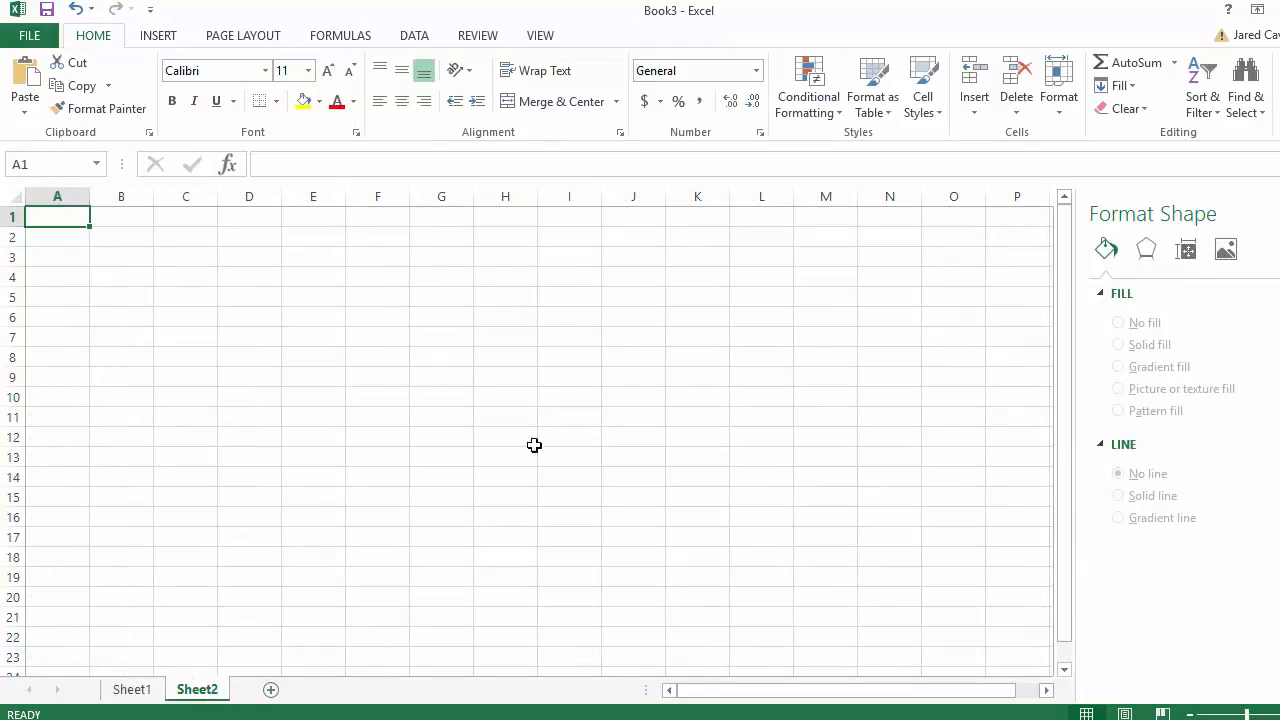
click(131, 689)
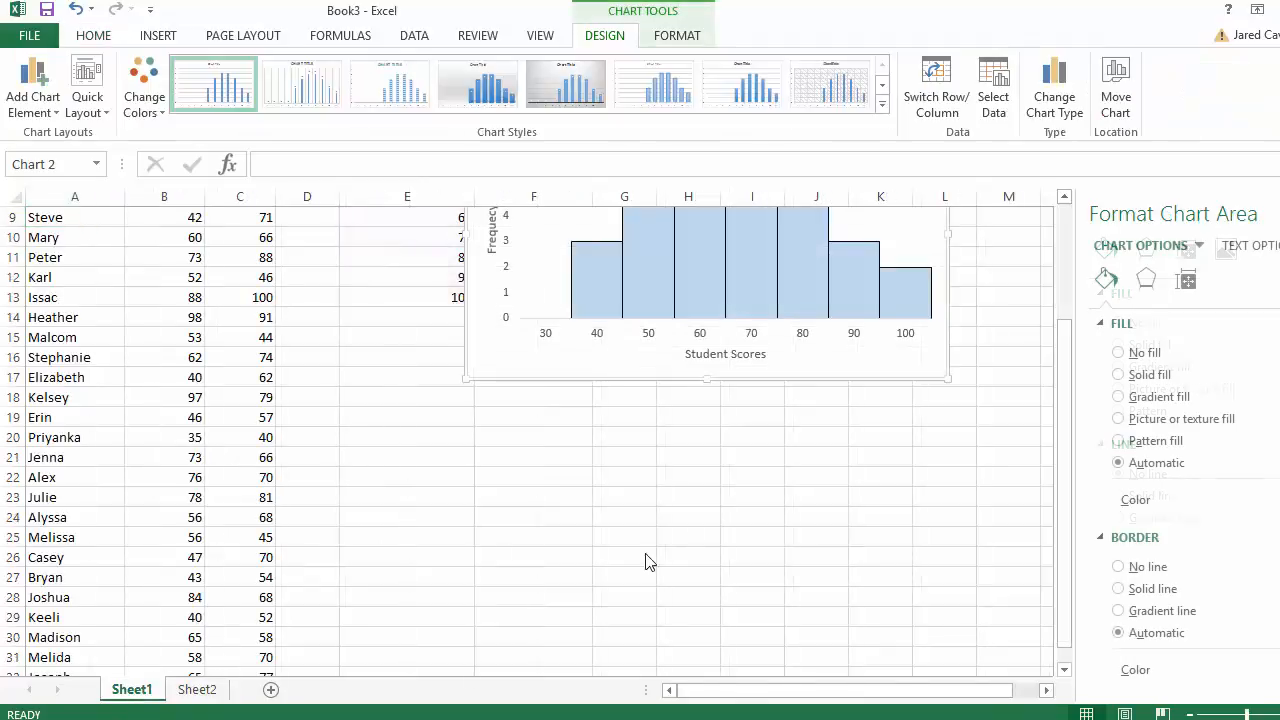
drag(1066, 462, 1066, 425)
mouse_move(870, 330)
mouse_down()
mouse_move(895, 385)
mouse_move(868, 310)
mouse_up()
click(881, 283)
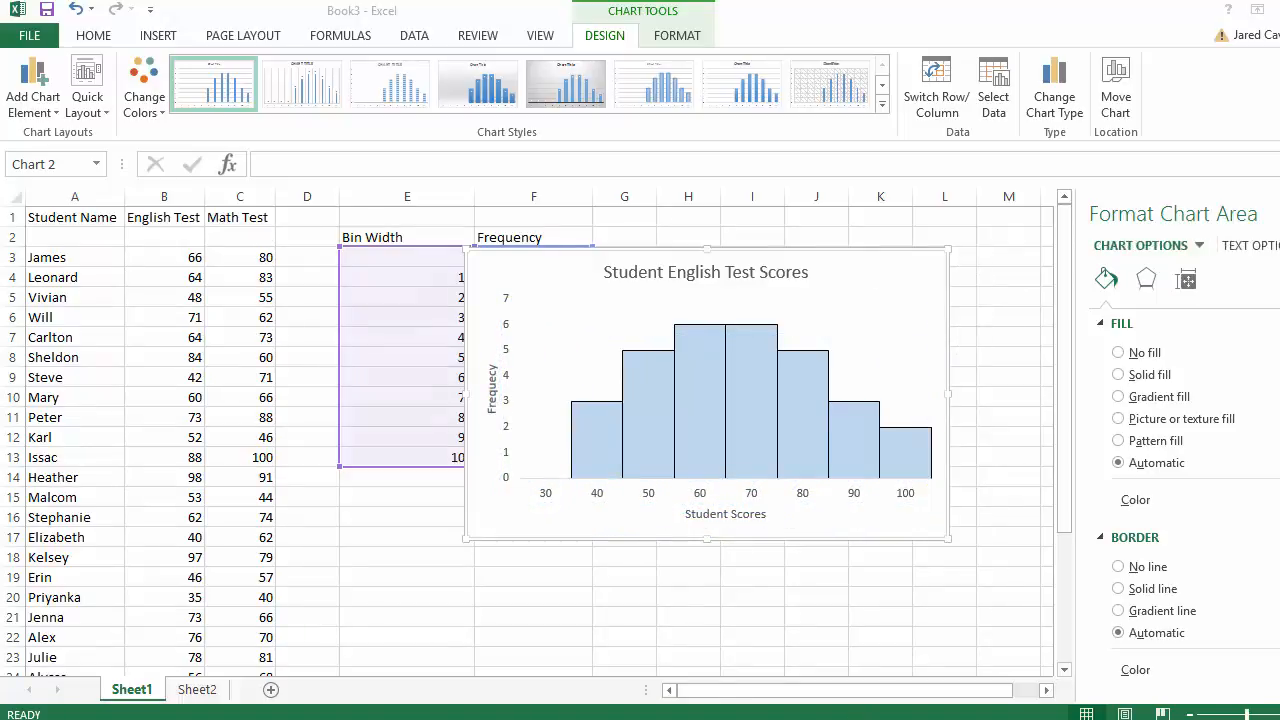